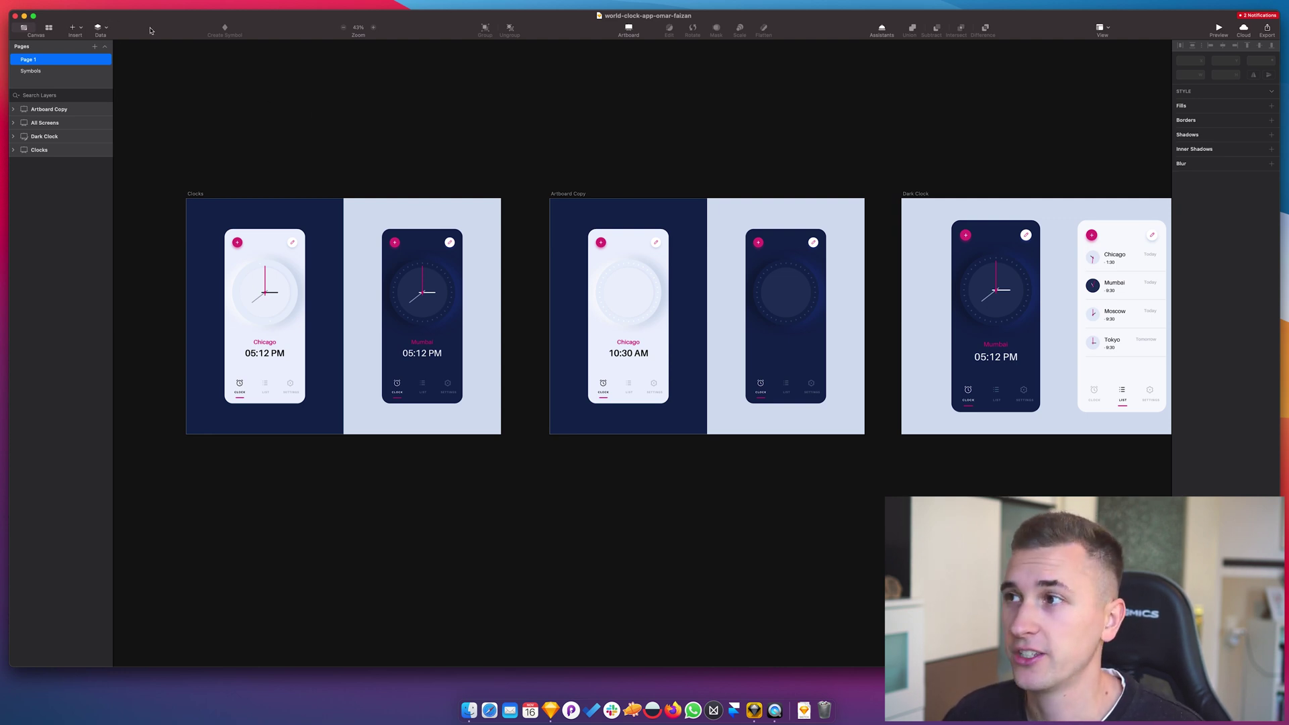
Shrink the older-version document window and arrange both world-clock-app-omar-faizan windows side by side for comparison.
{"action": "mouse_move", "coordinate": [10, 9]}
{"action": "left_mouse_down"}
{"action": "mouse_move", "coordinate": [87, 76]}
{"action": "mouse_move", "coordinate": [346, 169]}
{"action": "mouse_move", "coordinate": [424, 166]}
{"action": "left_mouse_up"}
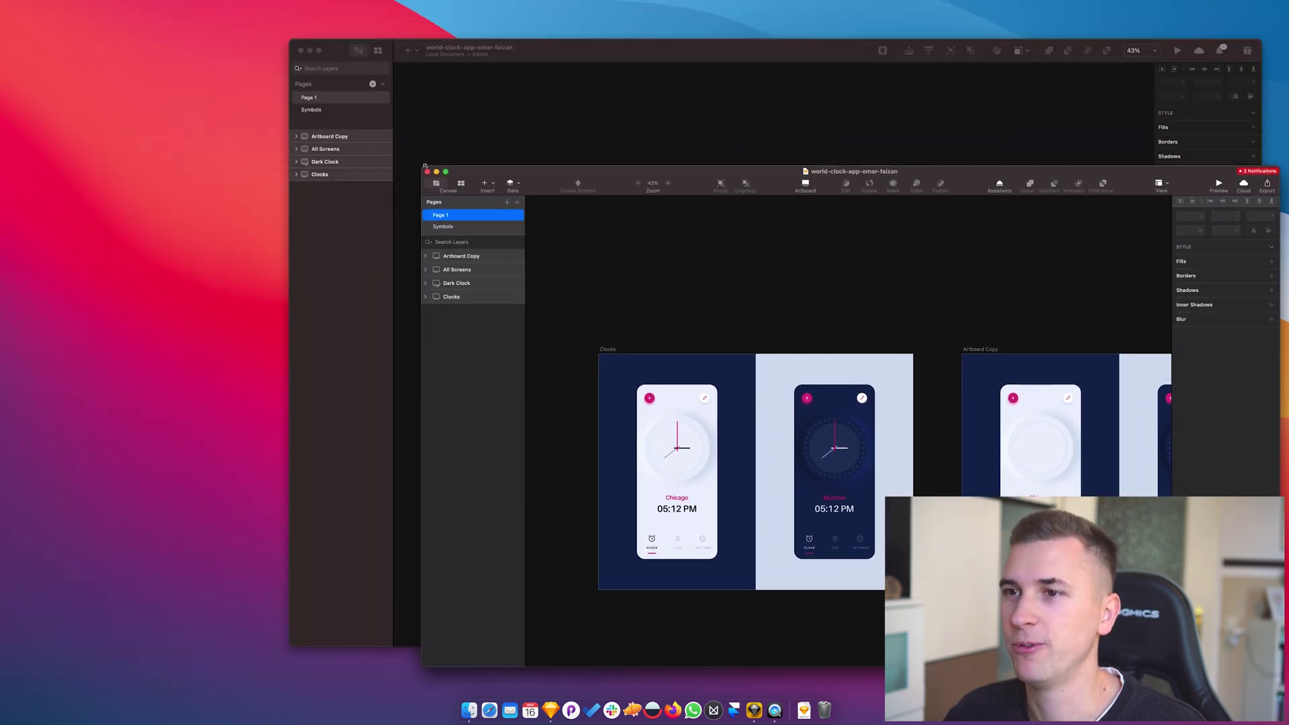
{"action": "left_click_drag", "start_coordinate": [604, 171], "coordinate": [390, 112]}
{"action": "left_click", "coordinate": [476, 112]}
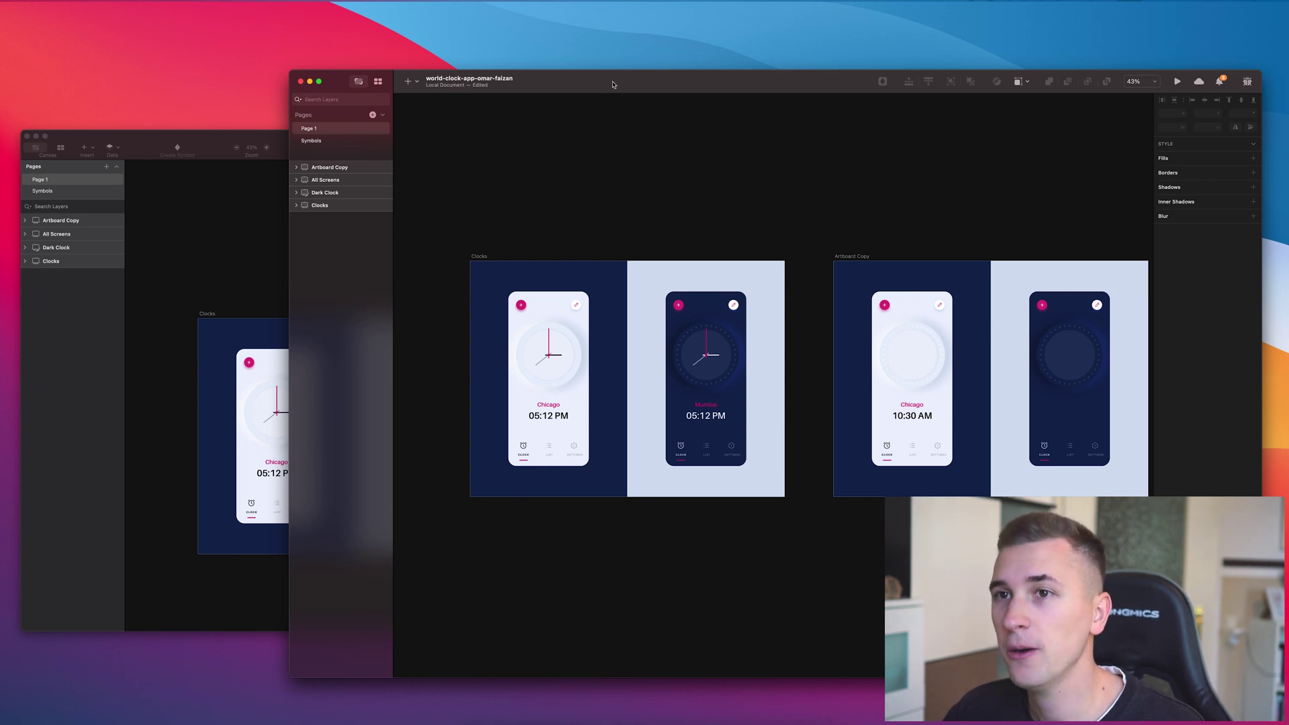
{"action": "mouse_move", "coordinate": [617, 84]}
{"action": "left_mouse_down"}
{"action": "mouse_move", "coordinate": [630, 74]}
{"action": "mouse_move", "coordinate": [580, 76]}
{"action": "mouse_move", "coordinate": [601, 71]}
{"action": "left_mouse_up"}
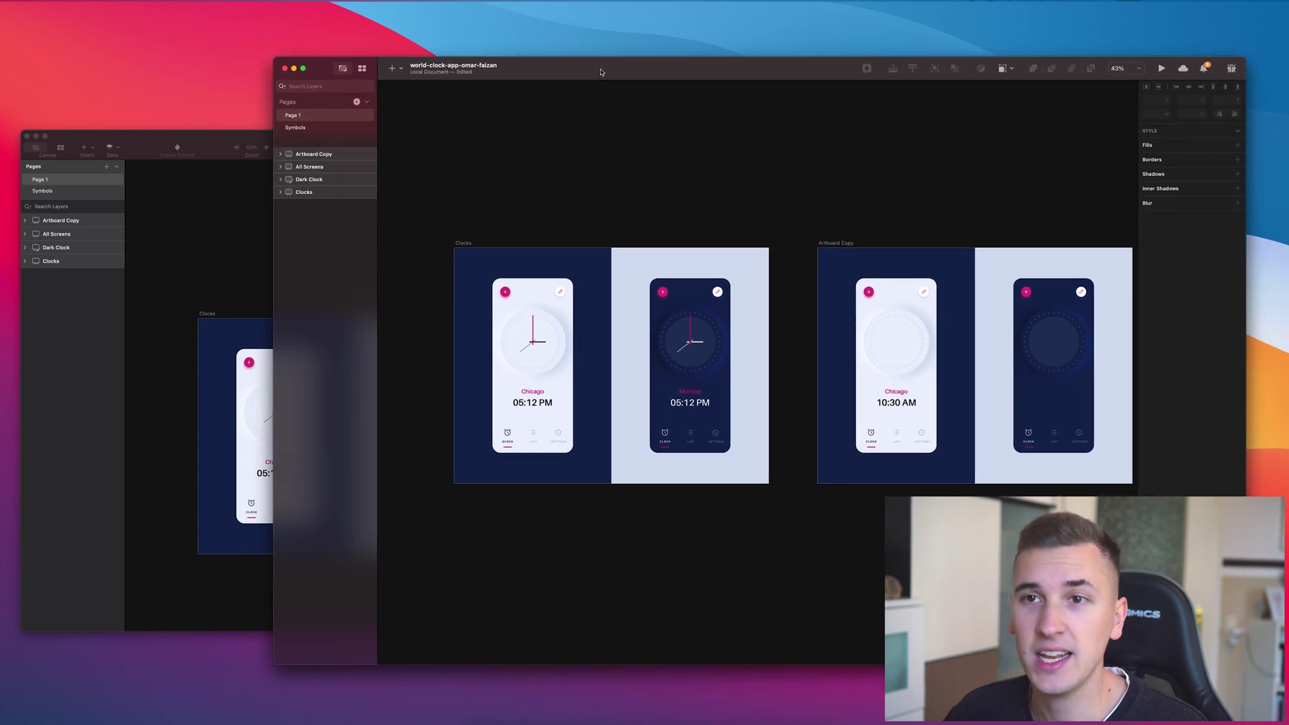
{"action": "left_click_drag", "start_coordinate": [198, 154], "coordinate": [196, 134]}
{"action": "left_click", "coordinate": [557, 100]}
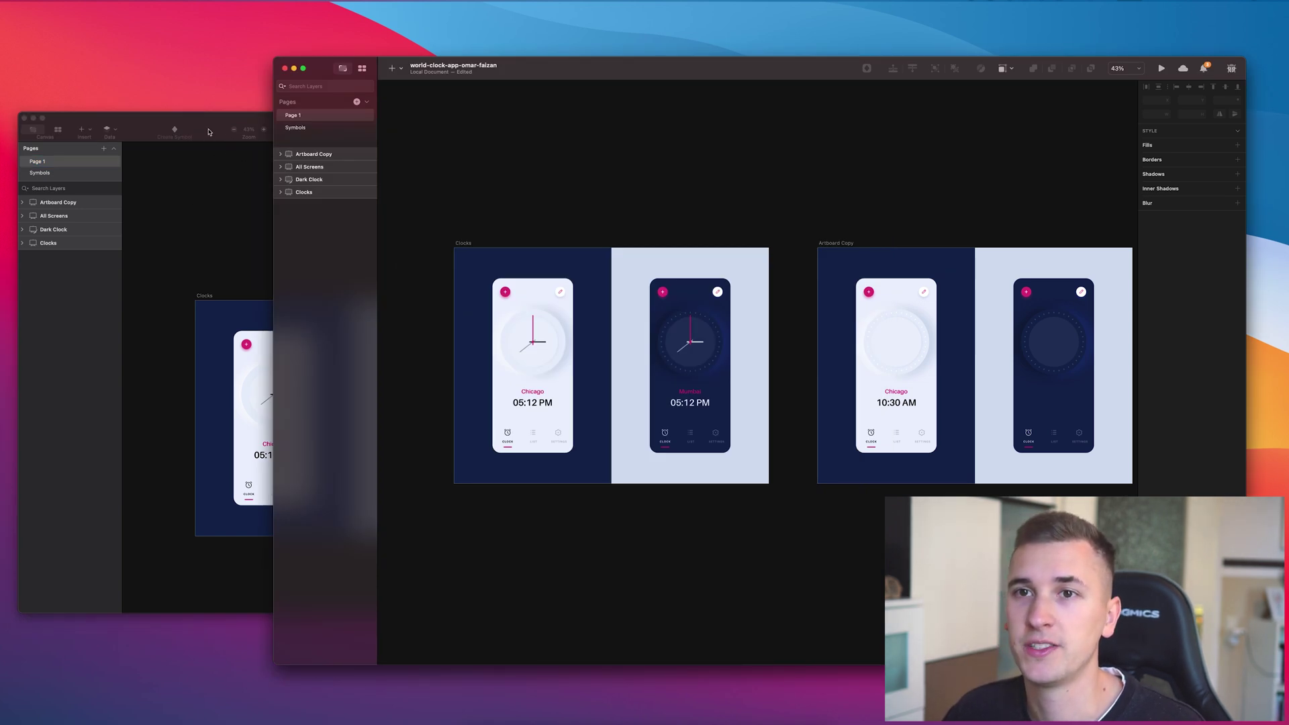
{"action": "left_click_drag", "start_coordinate": [209, 132], "coordinate": [207, 127]}
{"action": "left_click", "coordinate": [536, 100]}
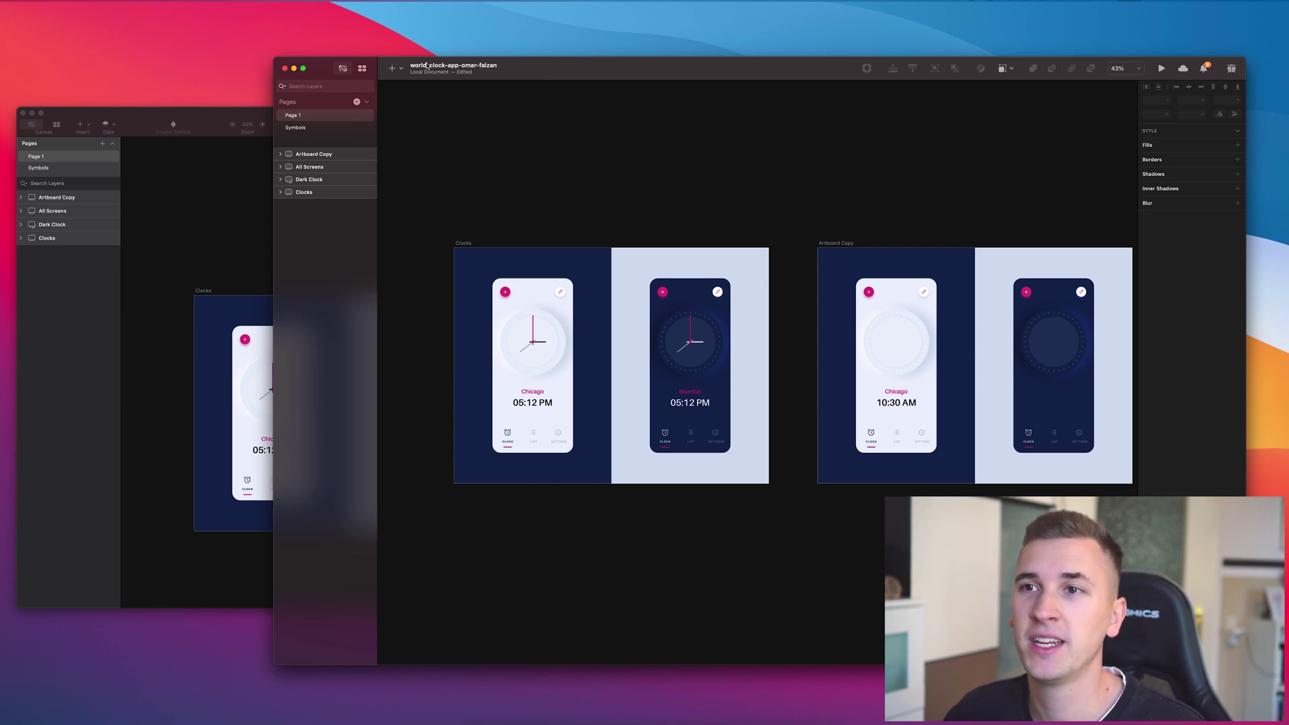
{"action": "left_click_drag", "start_coordinate": [544, 74], "coordinate": [556, 80]}
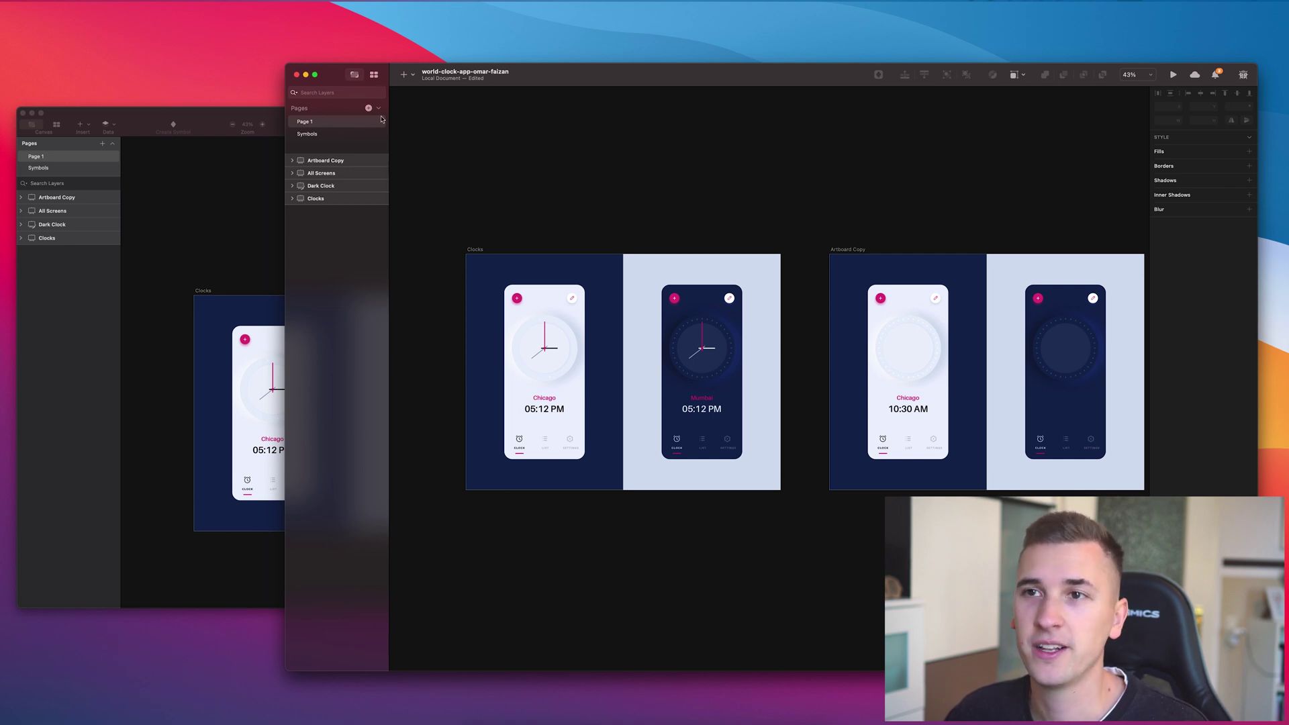
{"action": "mouse_move", "coordinate": [566, 83]}
{"action": "left_mouse_down"}
{"action": "mouse_move", "coordinate": [630, 92]}
{"action": "mouse_move", "coordinate": [532, 62]}
{"action": "mouse_move", "coordinate": [459, 60]}
{"action": "mouse_move", "coordinate": [592, 82]}
{"action": "mouse_move", "coordinate": [565, 72]}
{"action": "mouse_move", "coordinate": [687, 76]}
{"action": "mouse_move", "coordinate": [558, 72]}
{"action": "mouse_move", "coordinate": [592, 97]}
{"action": "mouse_move", "coordinate": [600, 62]}
{"action": "mouse_move", "coordinate": [536, 72]}
{"action": "mouse_move", "coordinate": [554, 84]}
{"action": "mouse_move", "coordinate": [577, 67]}
{"action": "mouse_move", "coordinate": [548, 72]}
{"action": "left_mouse_up"}
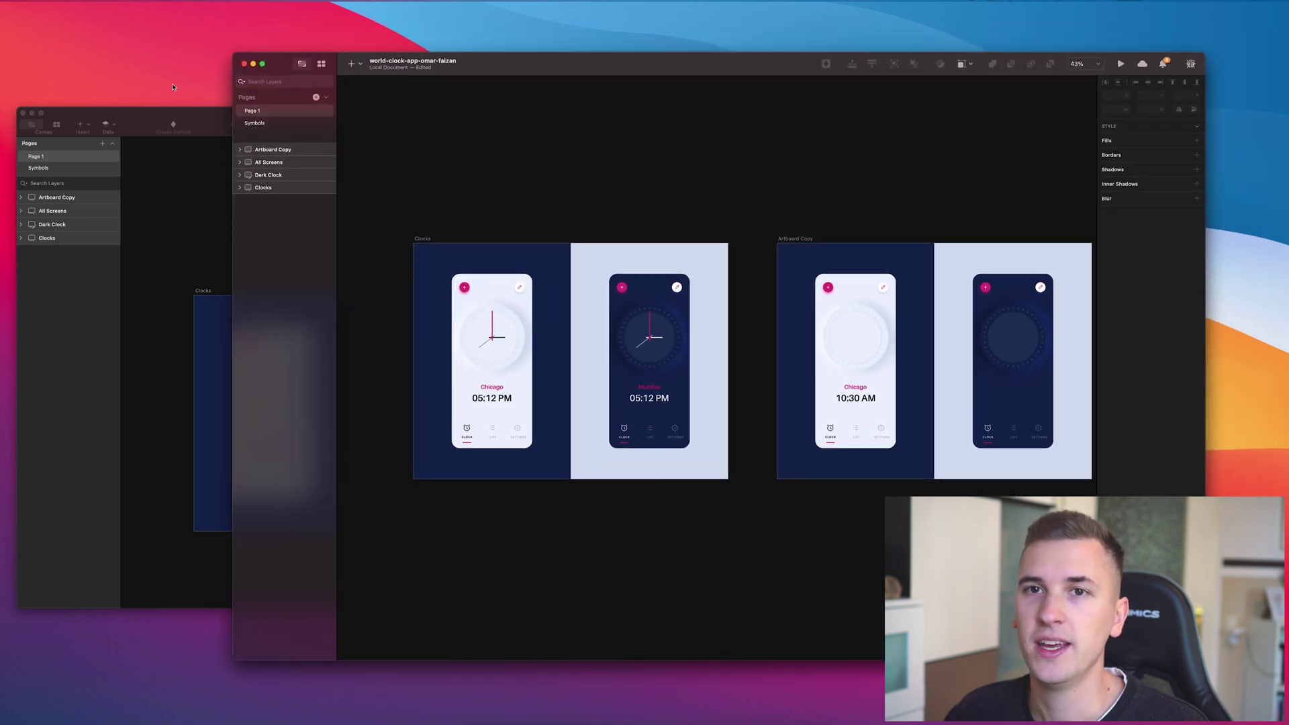
Reposition the newer-version window with the older one minimized, and restore the older window behind it.
{"action": "left_click", "coordinate": [24, 113]}
{"action": "mouse_move", "coordinate": [468, 69]}
{"action": "left_mouse_down"}
{"action": "mouse_move", "coordinate": [618, 57]}
{"action": "mouse_move", "coordinate": [630, 30]}
{"action": "mouse_move", "coordinate": [599, 55]}
{"action": "mouse_move", "coordinate": [457, 66]}
{"action": "mouse_move", "coordinate": [422, 117]}
{"action": "mouse_move", "coordinate": [370, 151]}
{"action": "mouse_move", "coordinate": [385, 88]}
{"action": "mouse_move", "coordinate": [446, 72]}
{"action": "mouse_move", "coordinate": [377, 58]}
{"action": "mouse_move", "coordinate": [589, 56]}
{"action": "mouse_move", "coordinate": [556, 54]}
{"action": "left_mouse_up"}
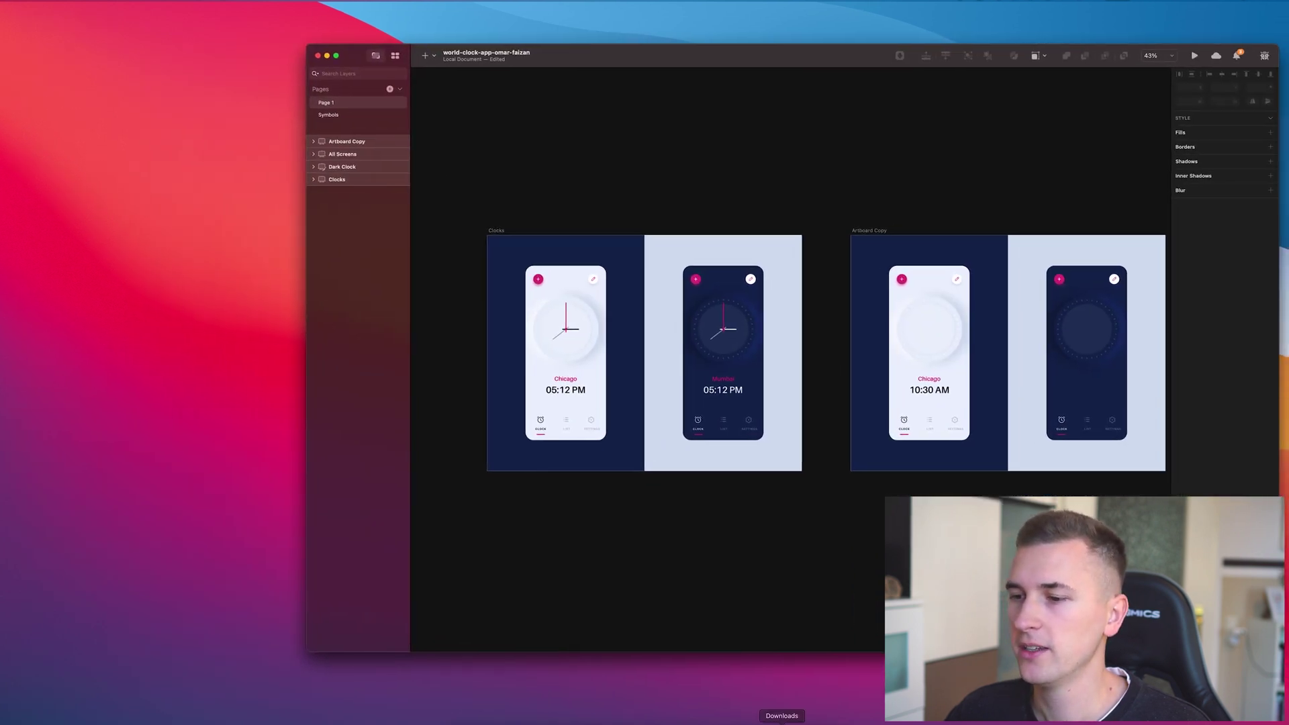
{"action": "left_click", "coordinate": [802, 722]}
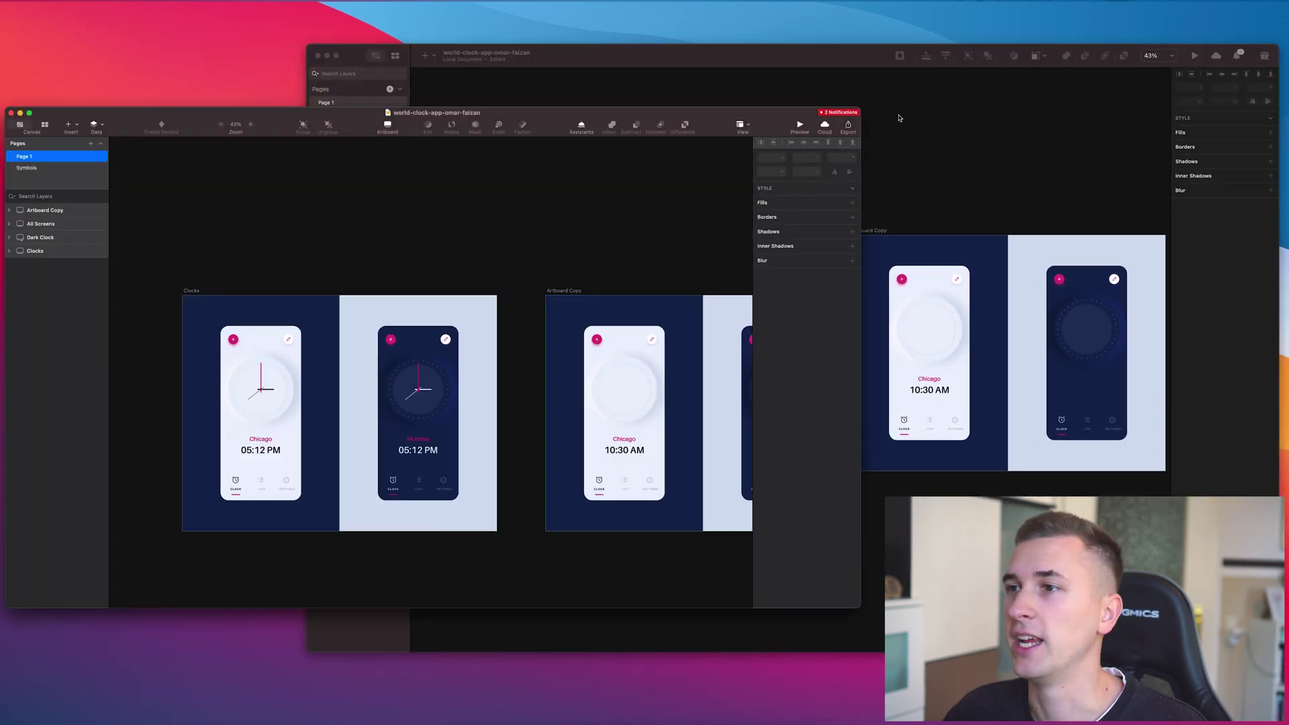
{"action": "left_click", "coordinate": [943, 129]}
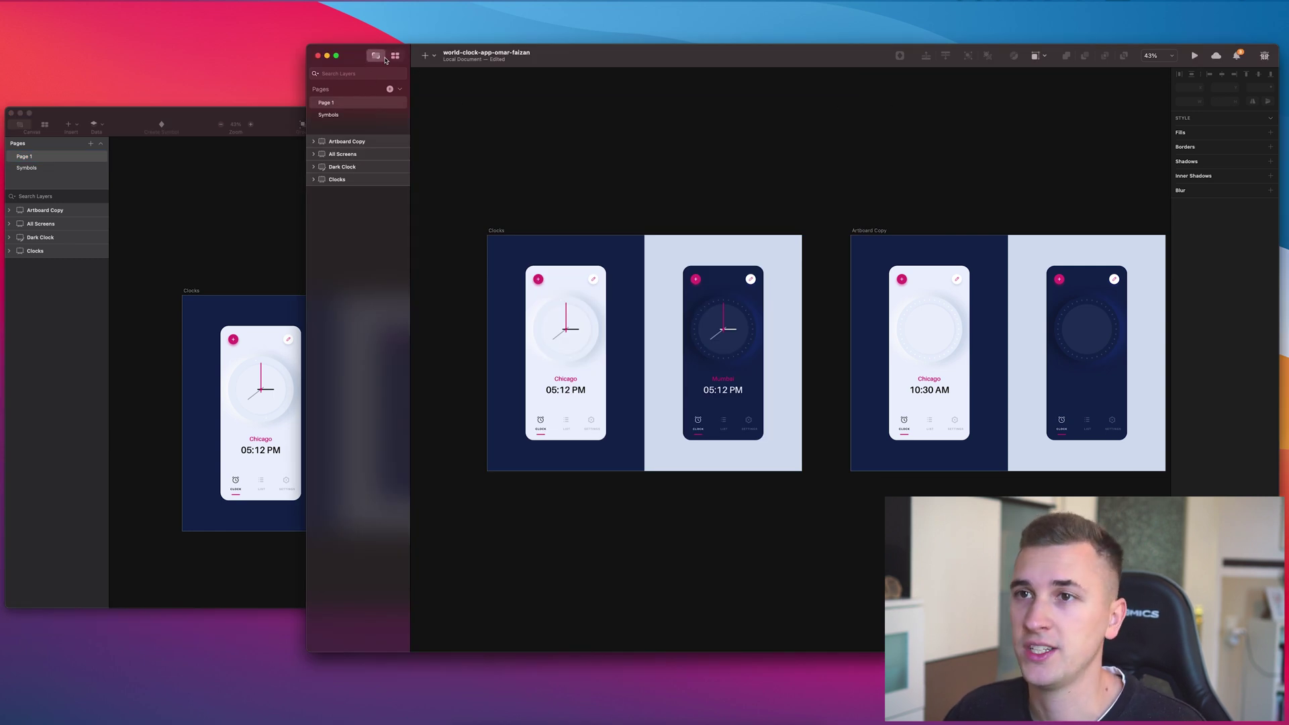
Examine the newer window's toolbar display options and compare its toolbar layout with that of the older window.
{"action": "right_click", "coordinate": [702, 58]}
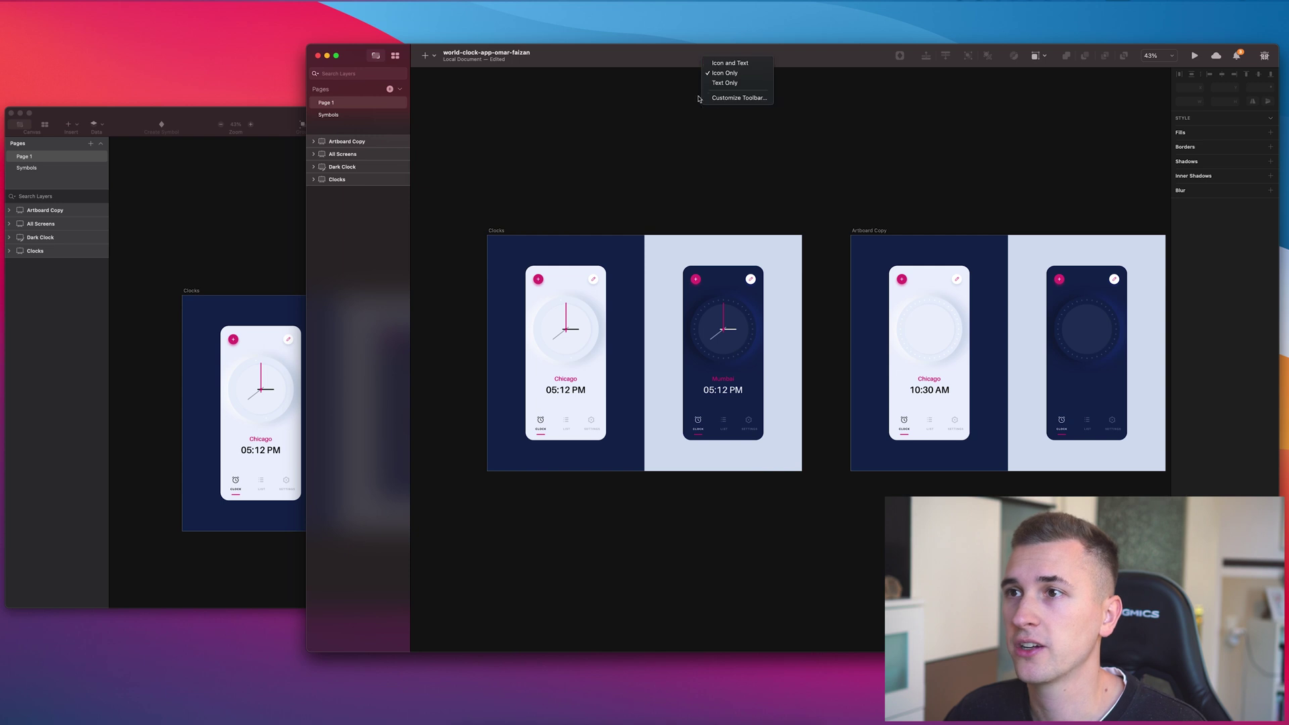
{"action": "left_click", "coordinate": [604, 92]}
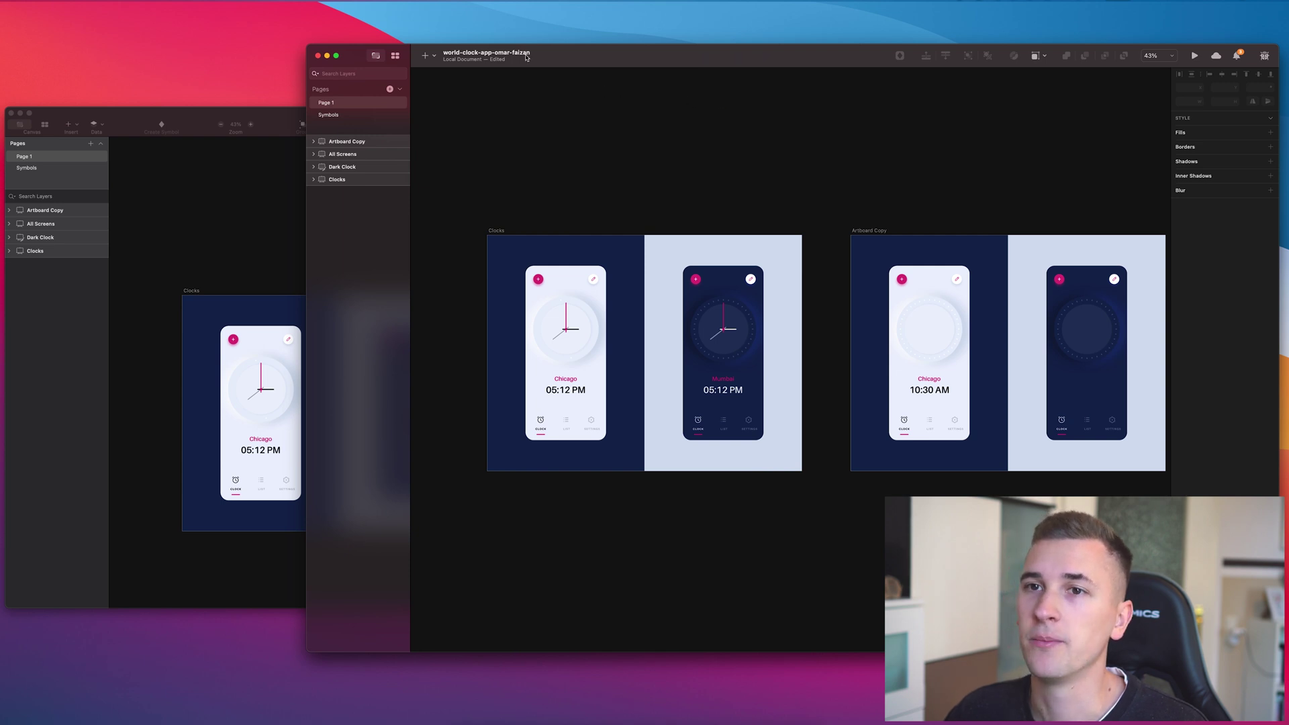
{"action": "left_click", "coordinate": [191, 116]}
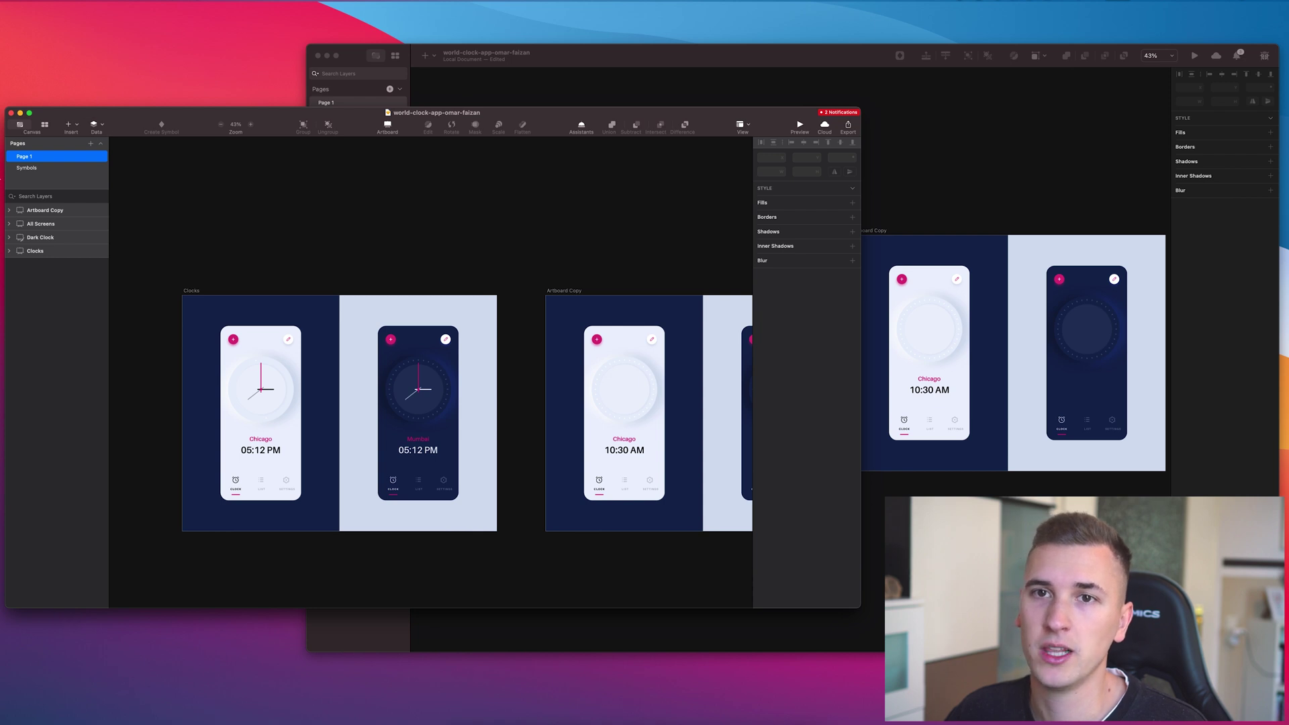
{"action": "left_click", "coordinate": [472, 100]}
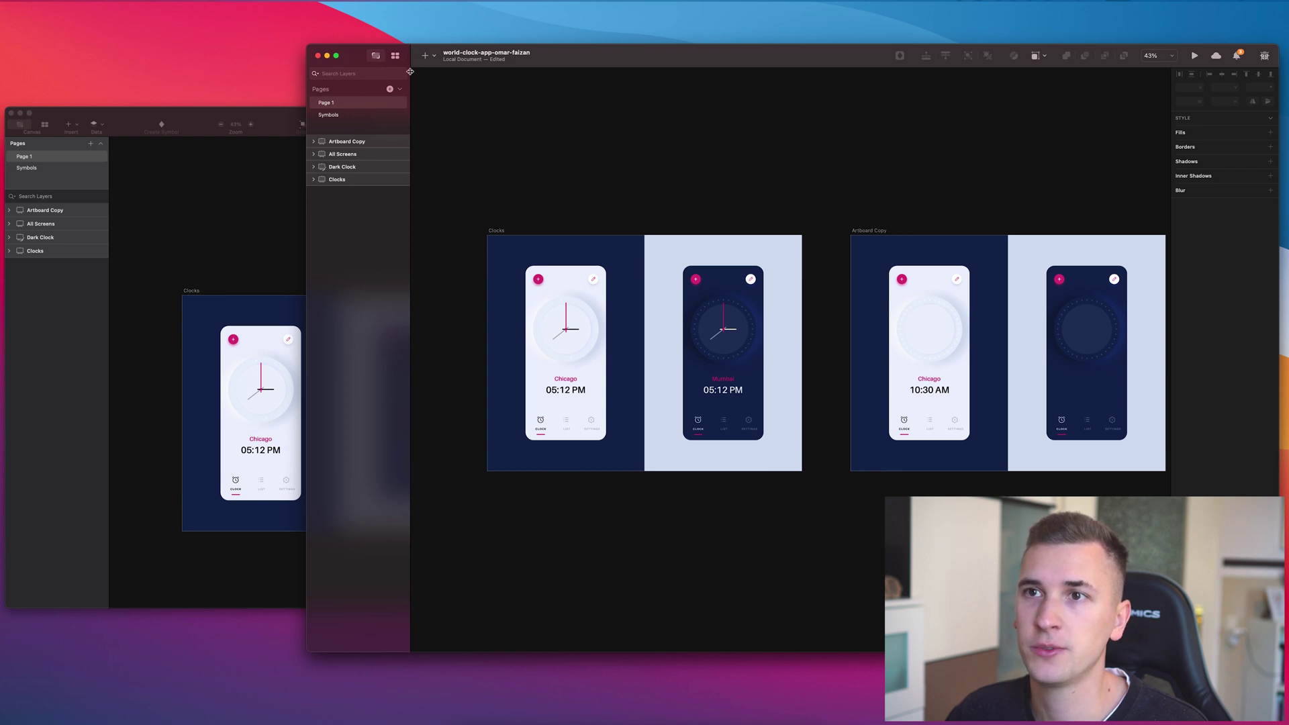
{"action": "left_click", "coordinate": [192, 158]}
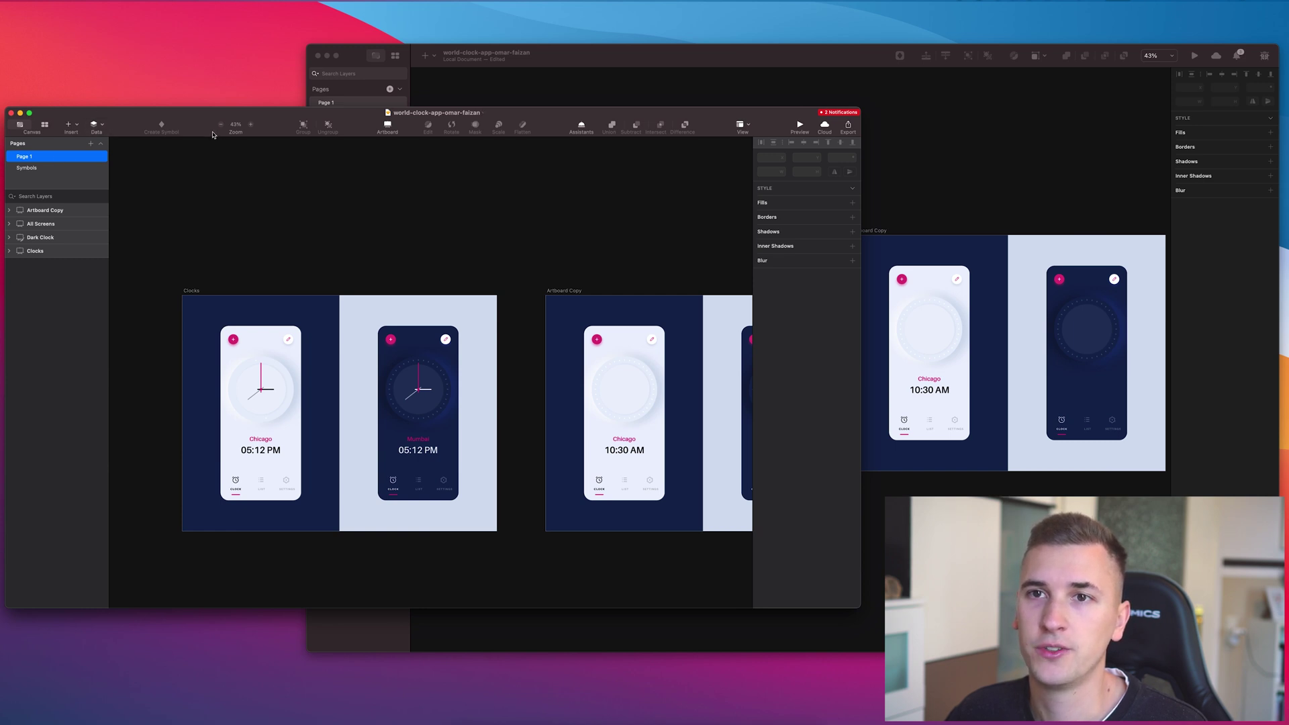
{"action": "left_click", "coordinate": [506, 92]}
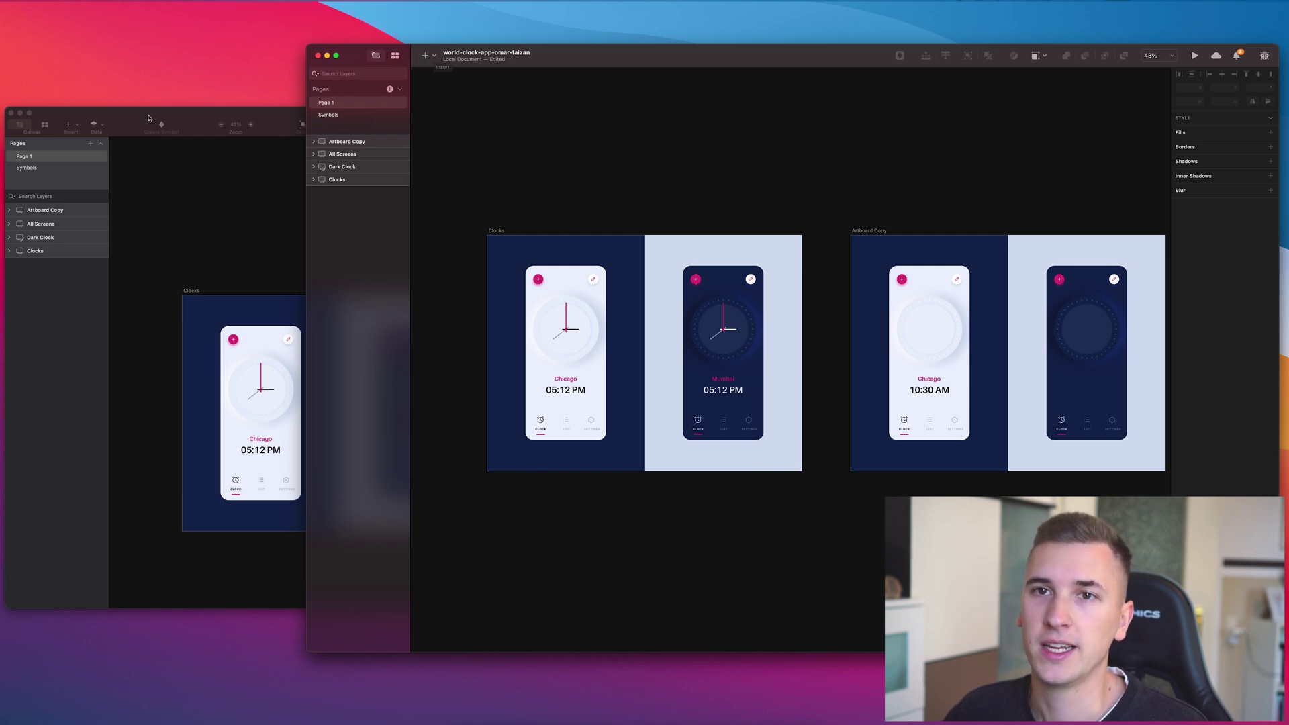
Compare the older toolbar's separate Data item with the Data options in the newer window's Insert list.
{"action": "left_click", "coordinate": [148, 118]}
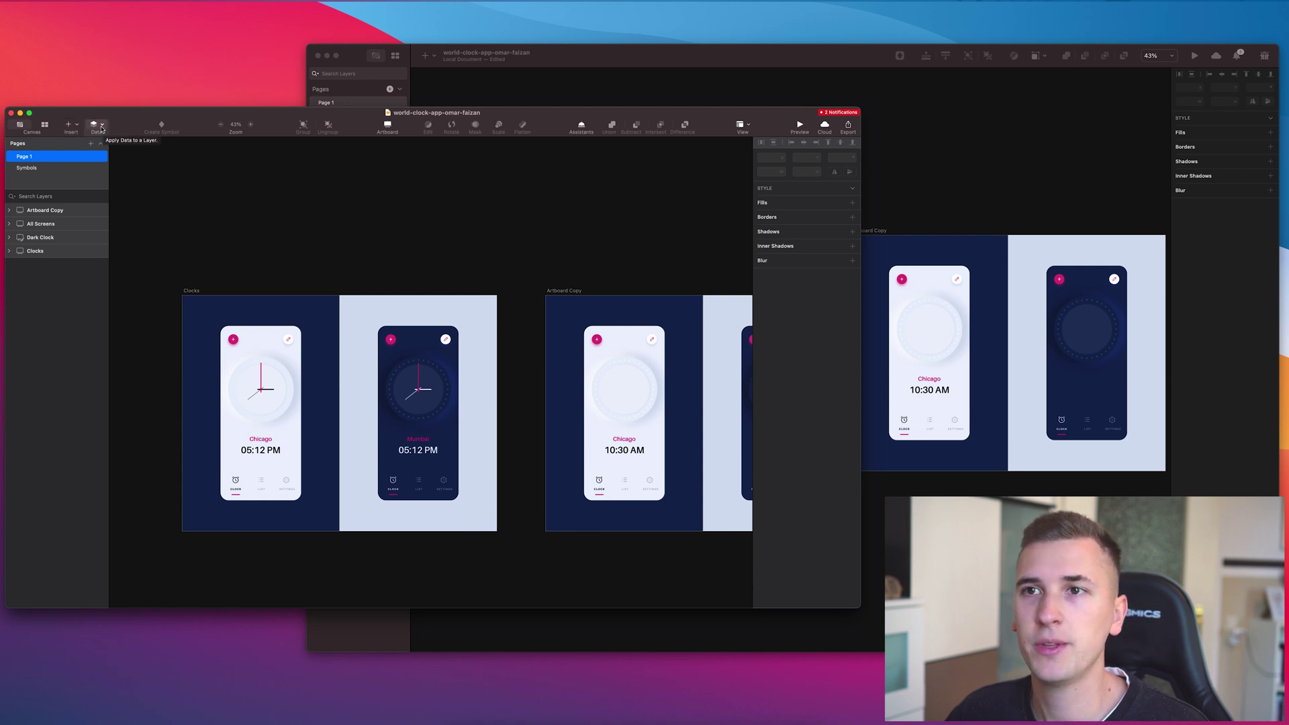
{"action": "left_click", "coordinate": [447, 65]}
{"action": "left_click", "coordinate": [435, 57]}
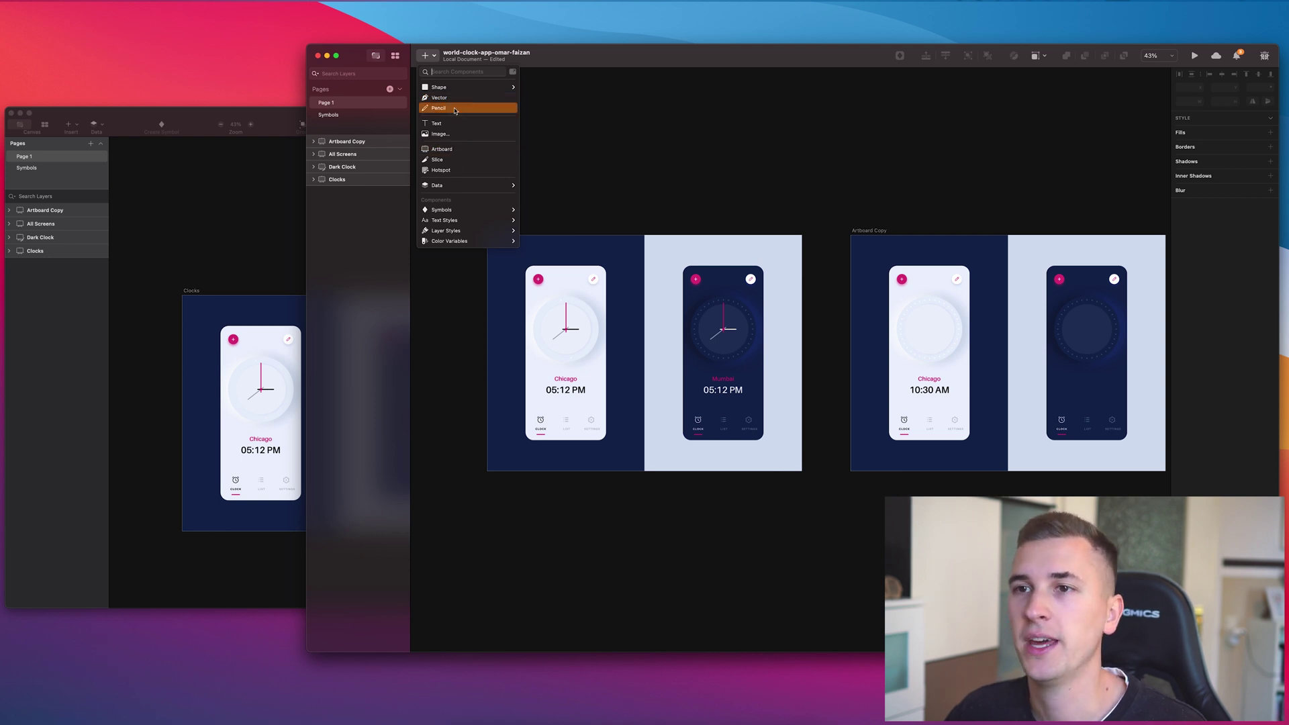
{"action": "mouse_move", "coordinate": [465, 188]}
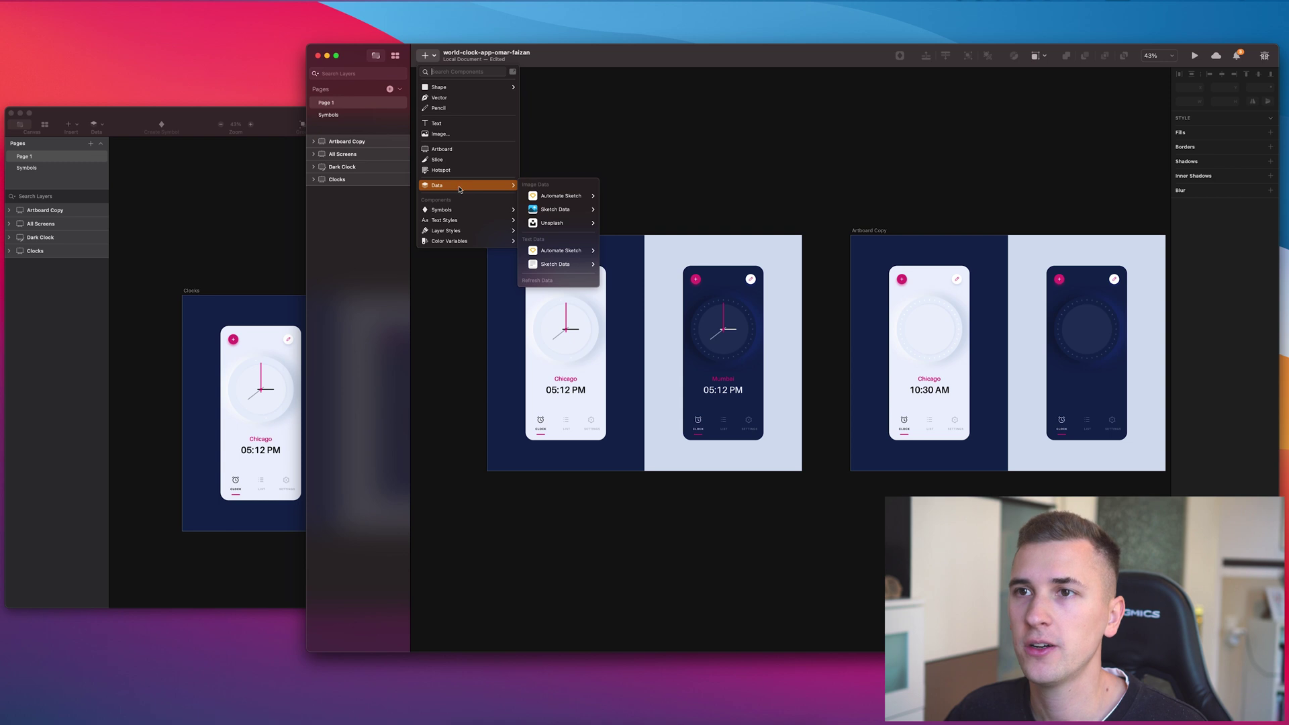
{"action": "left_click", "coordinate": [430, 57]}
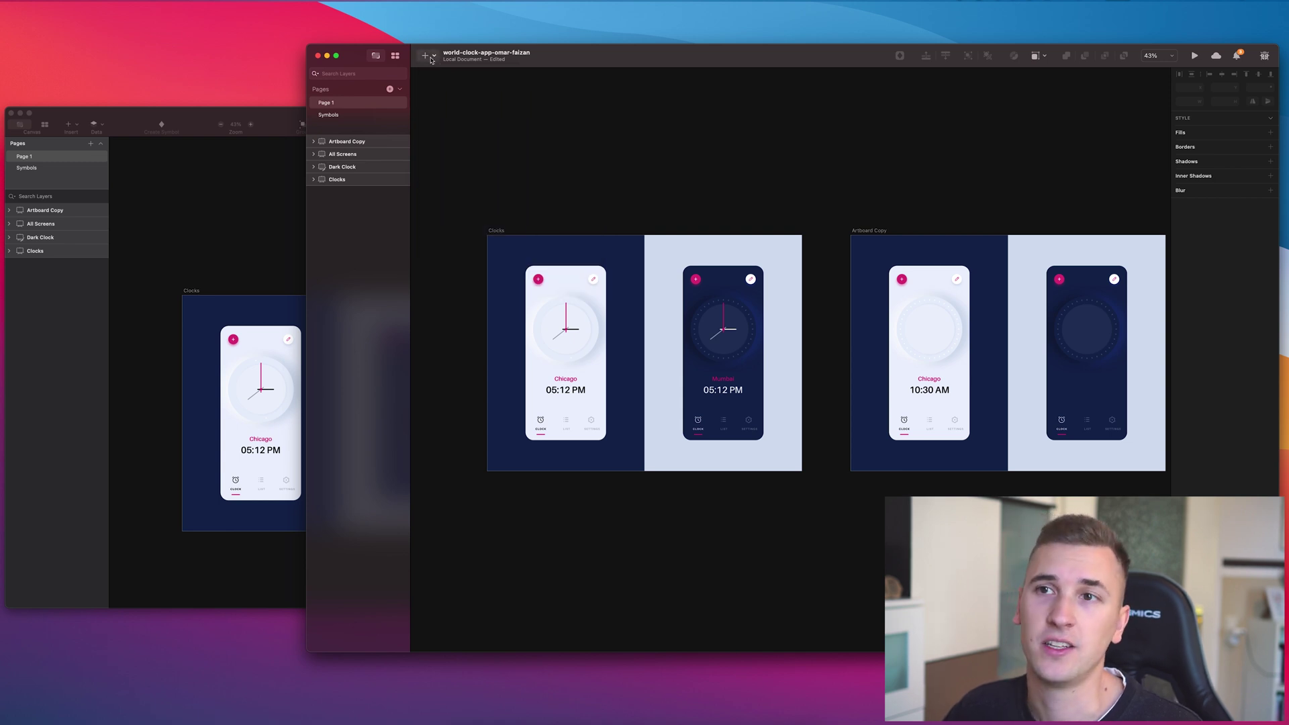
{"action": "left_click", "coordinate": [429, 58]}
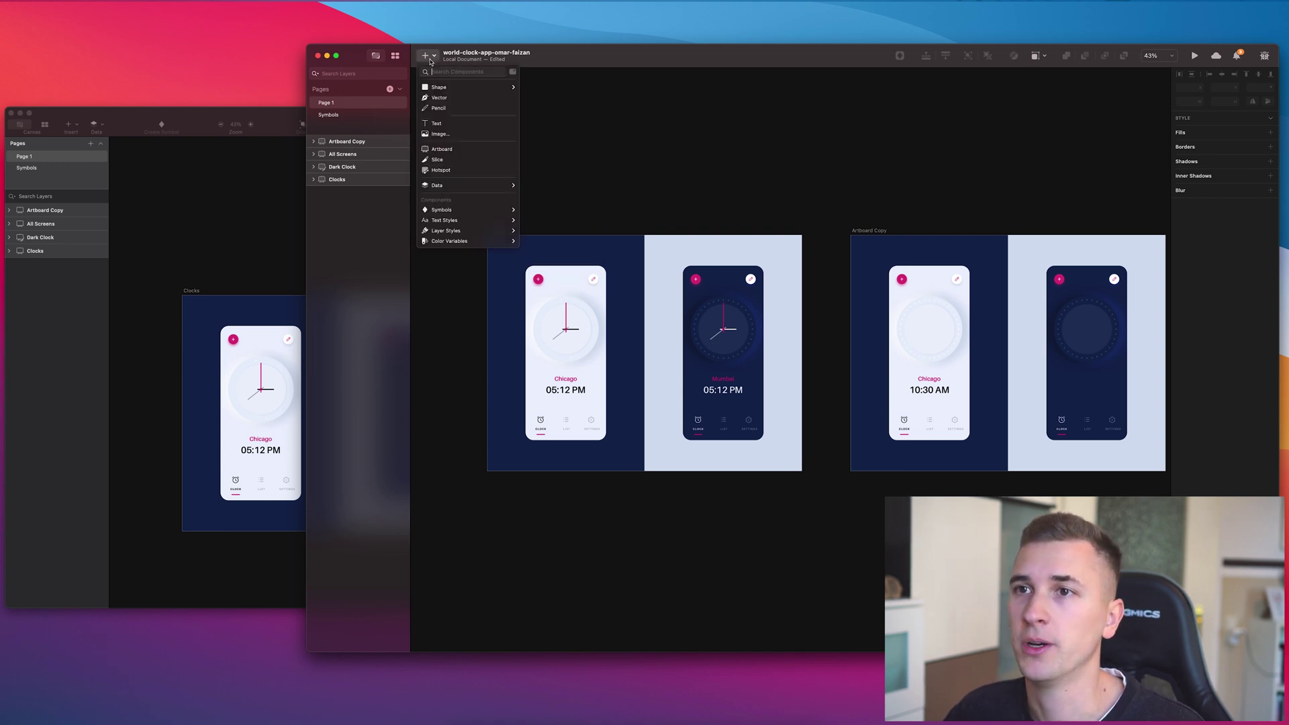
{"action": "left_click", "coordinate": [433, 58]}
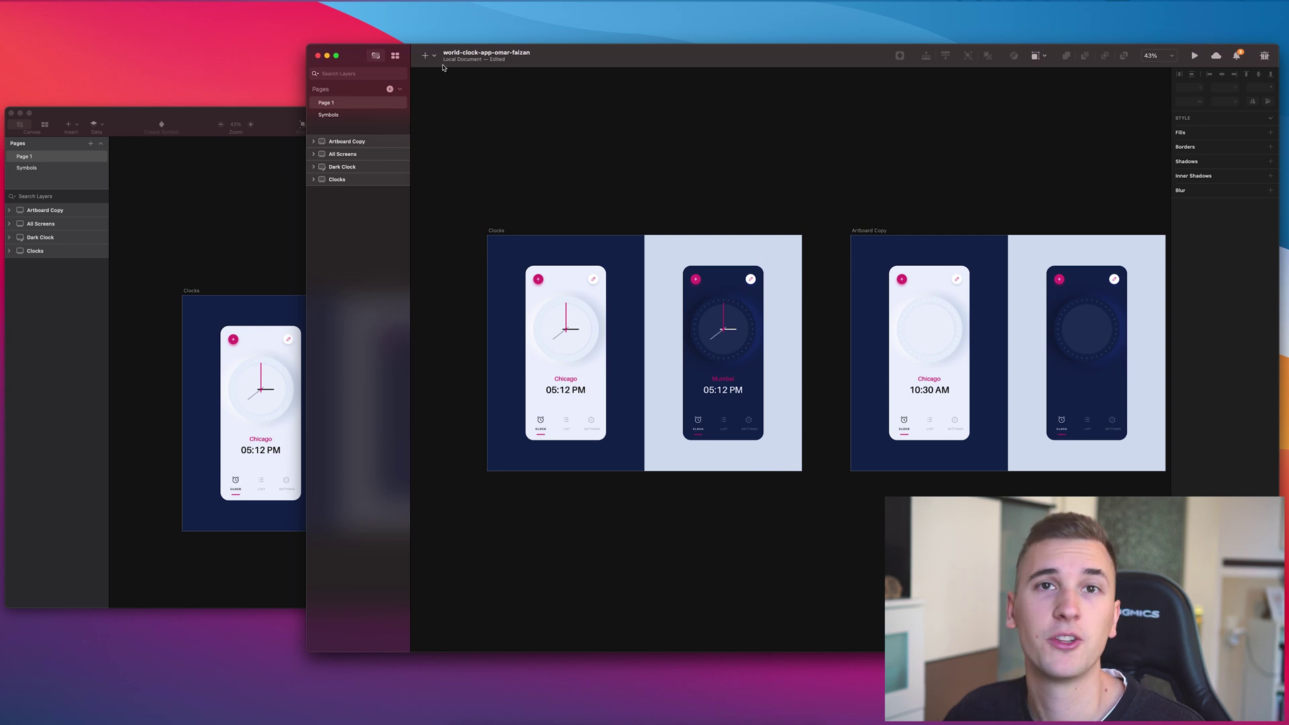
Compare the document title and grouping tools in the toolbars of the two windows.
{"action": "left_click", "coordinate": [267, 120]}
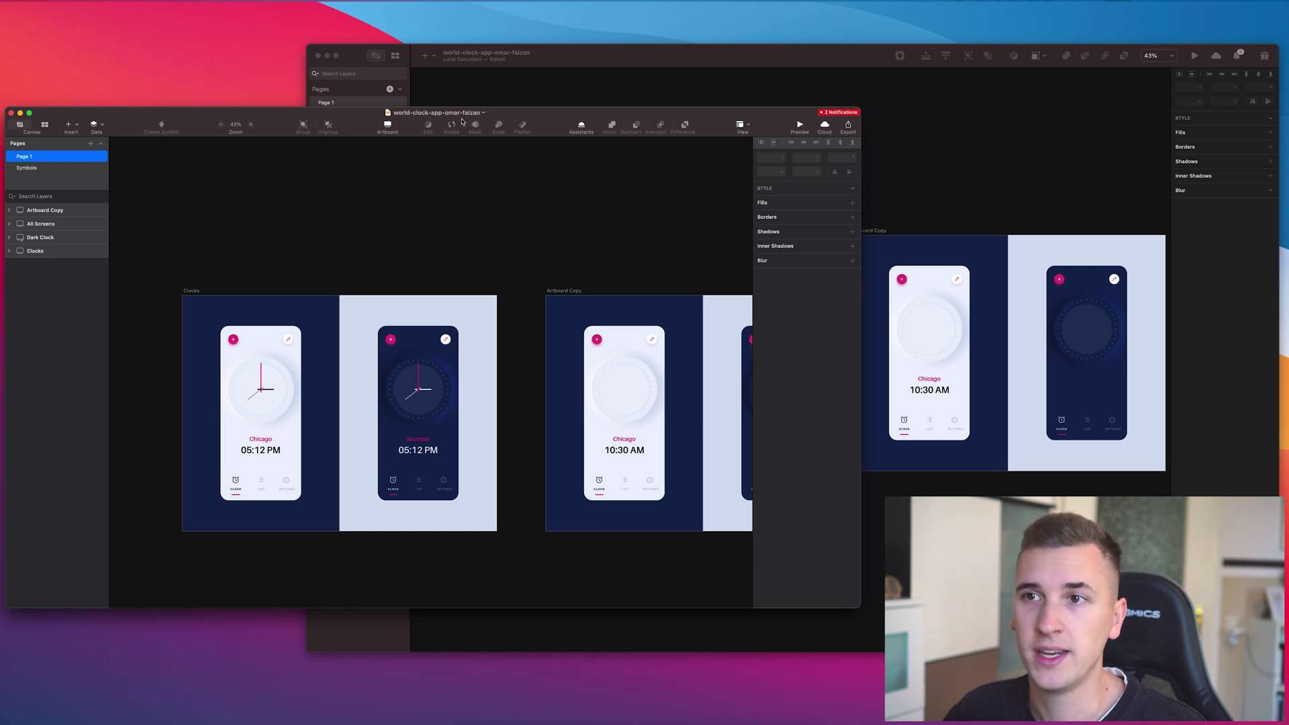
{"action": "left_click", "coordinate": [520, 76]}
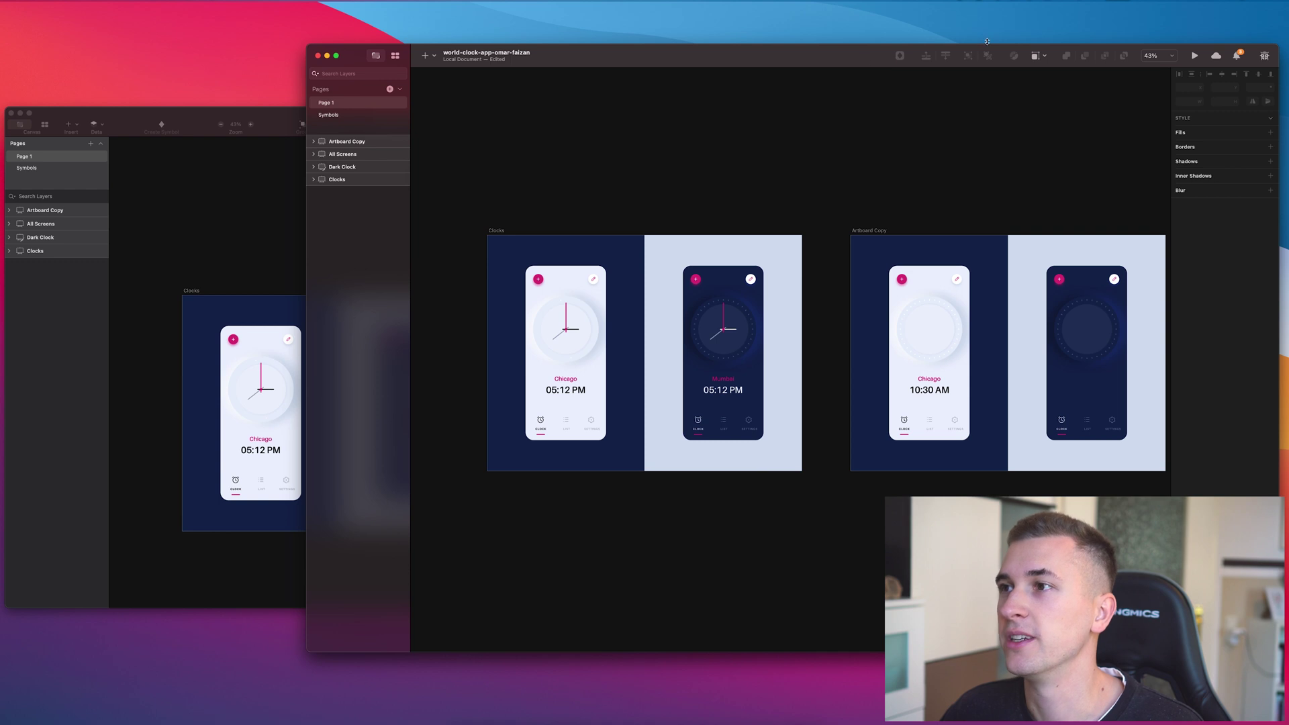
{"action": "left_click", "coordinate": [154, 191]}
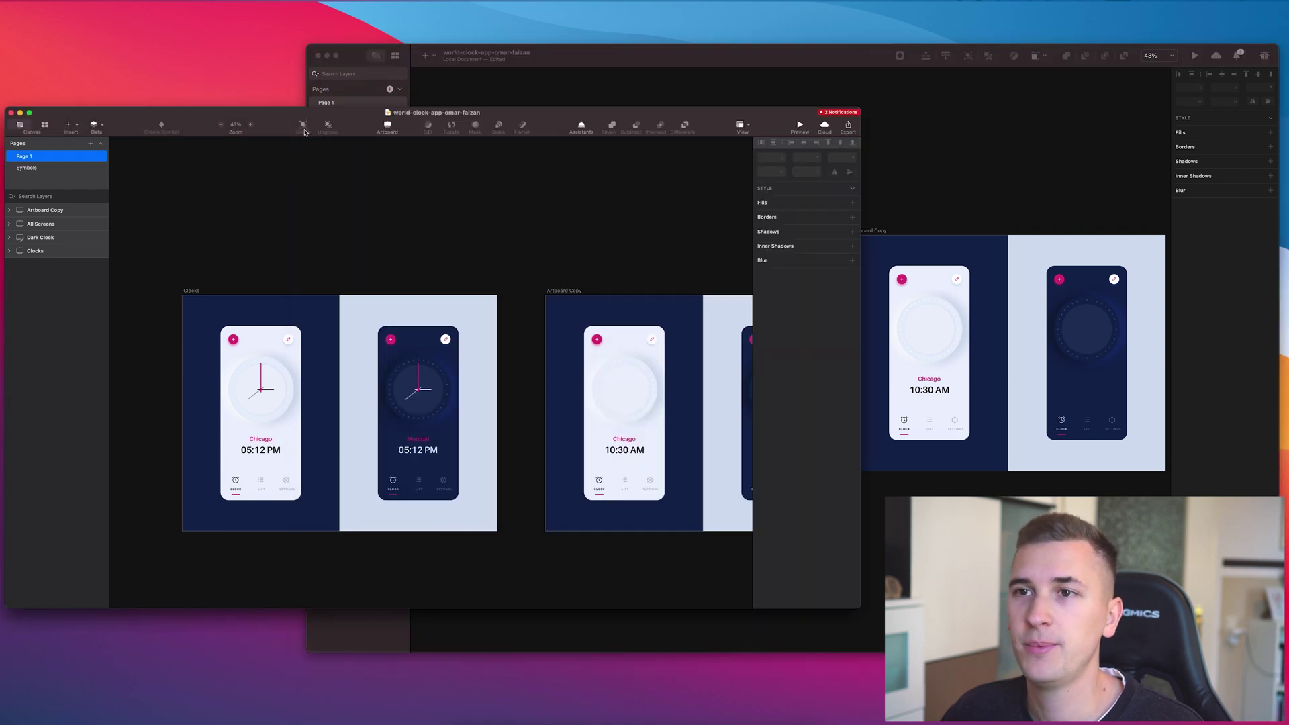
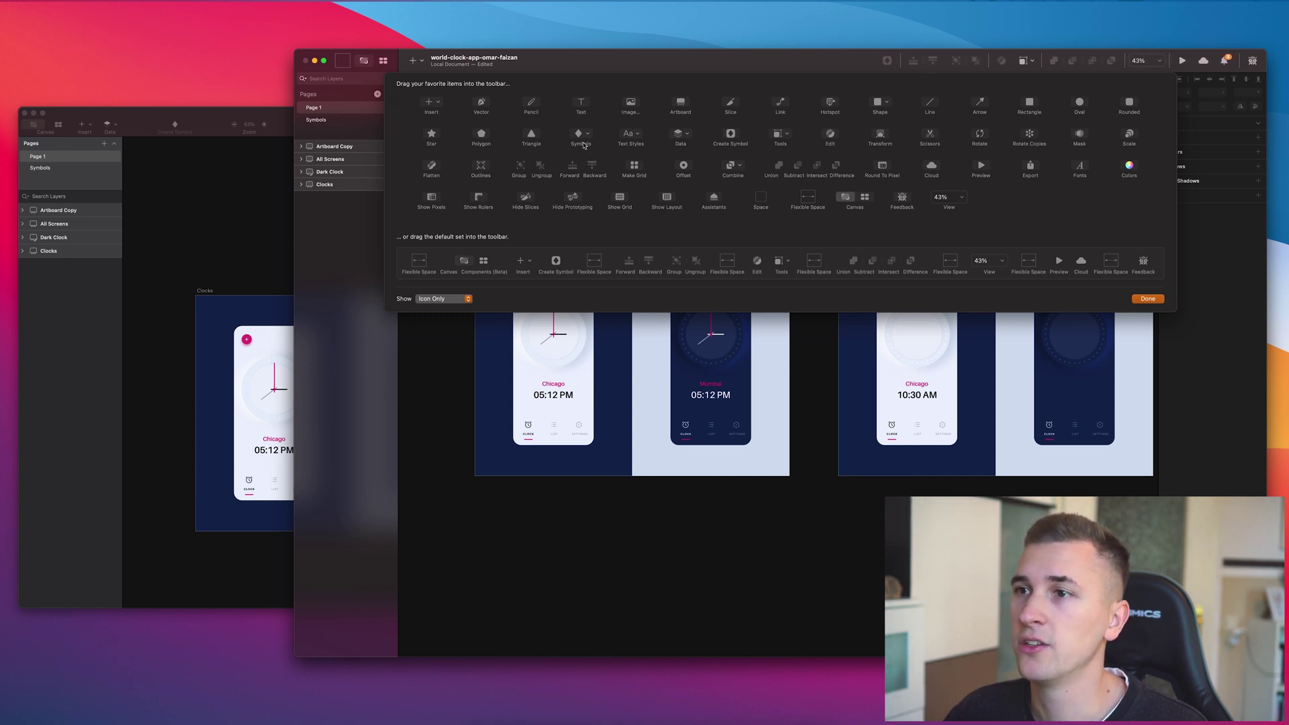
Customize the newer window's toolbar by adding the Assistants item just before Preview.
{"action": "left_click_drag", "start_coordinate": [731, 133], "coordinate": [885, 67]}
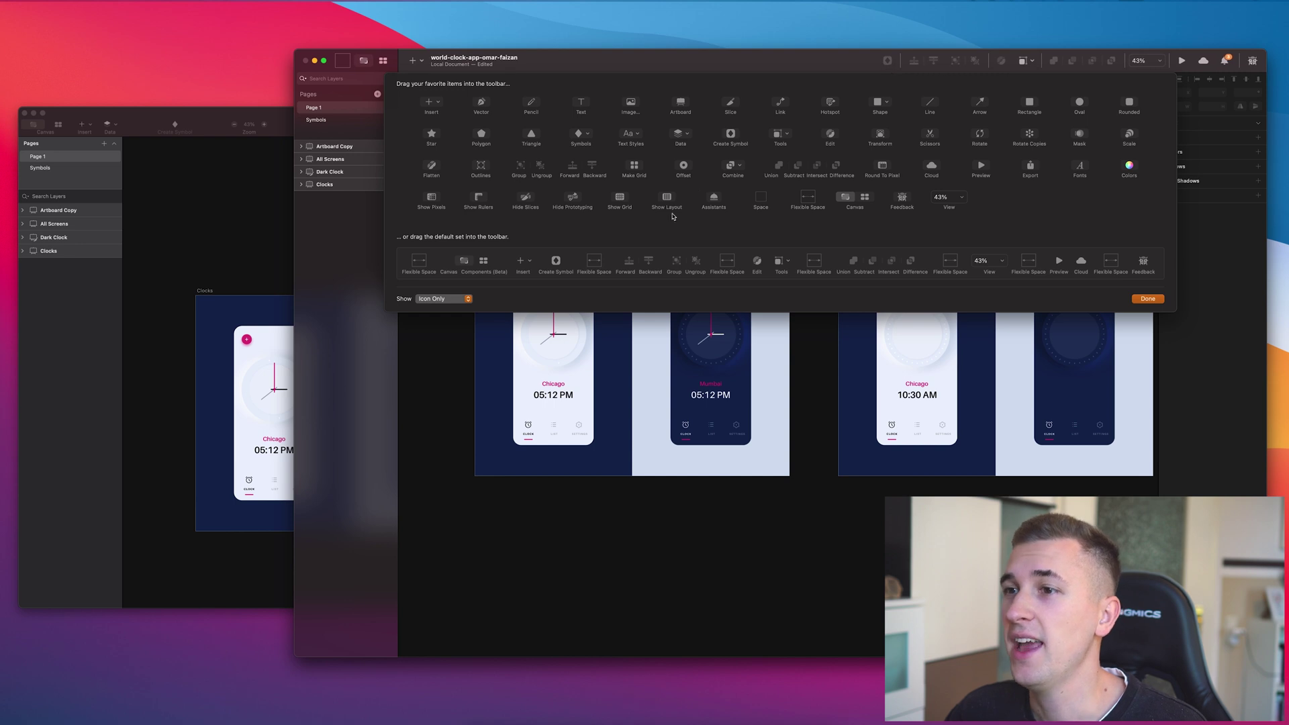
{"action": "left_click_drag", "start_coordinate": [714, 199], "coordinate": [1168, 65]}
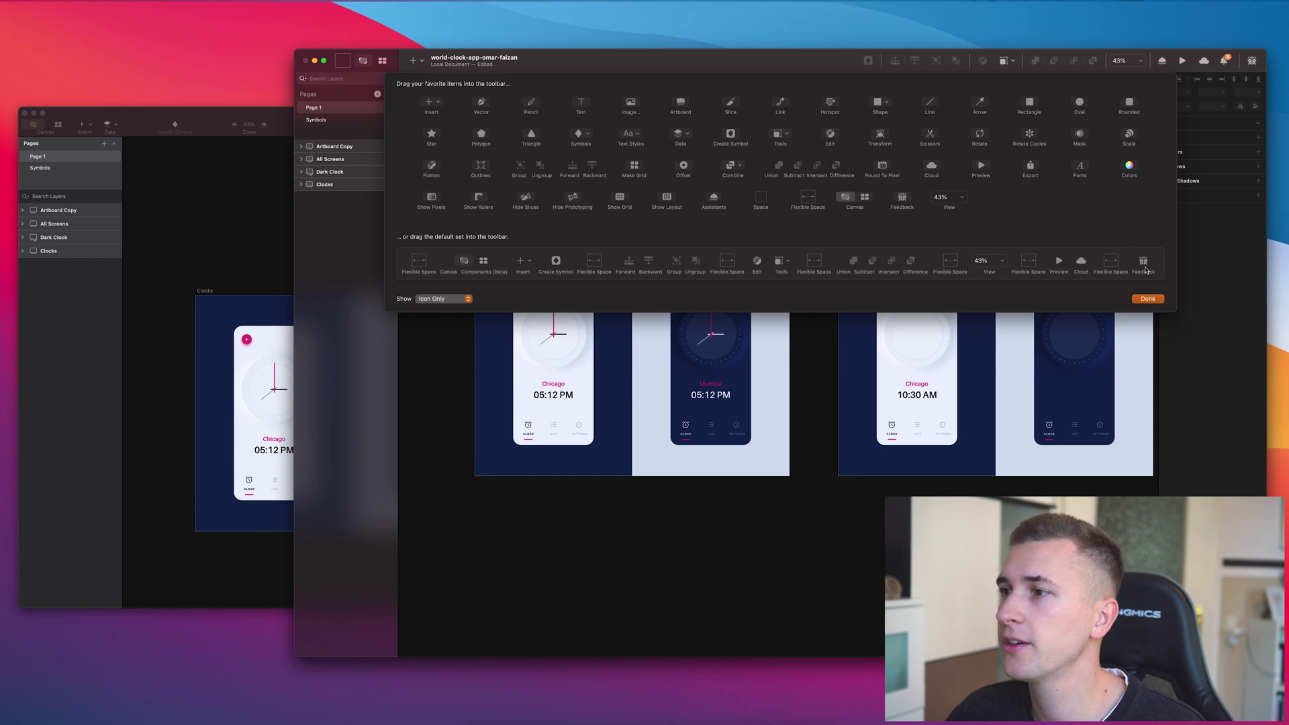
{"action": "left_click", "coordinate": [1143, 298]}
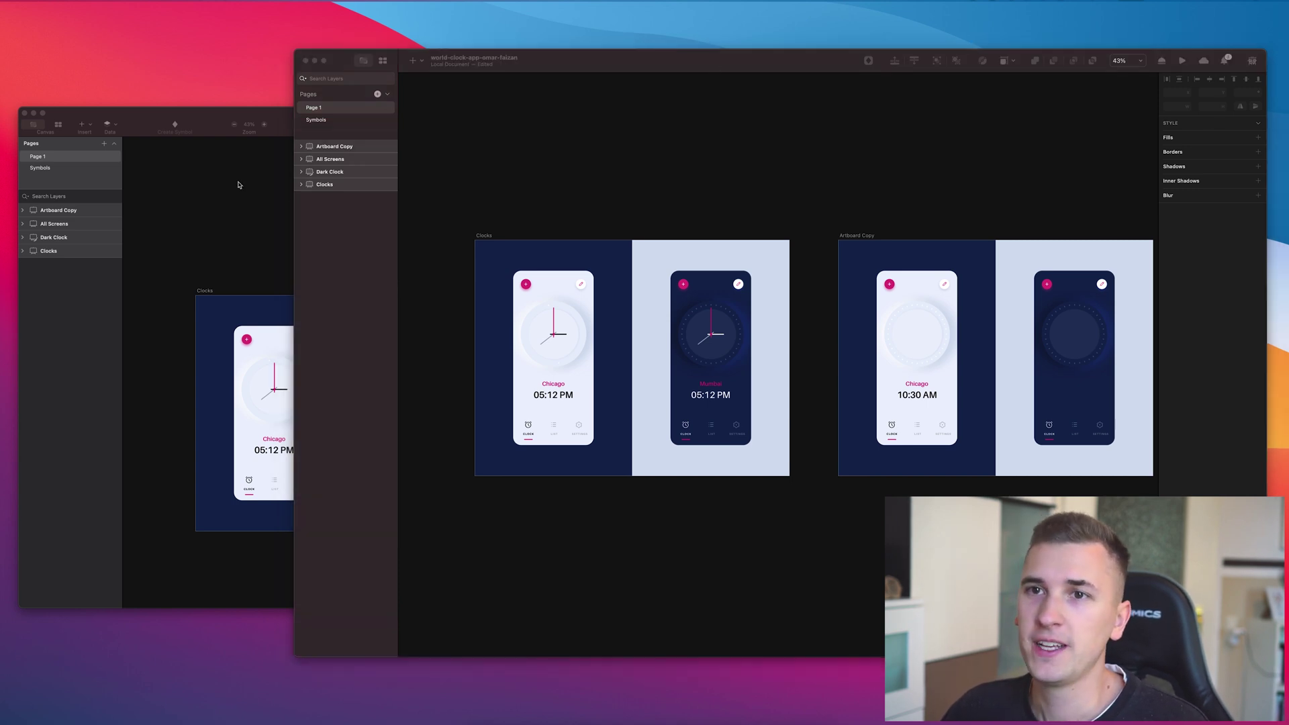
Compare both toolbars again and examine the combined zoom and view options in the newer window.
{"action": "left_click", "coordinate": [267, 131]}
{"action": "left_click", "coordinate": [1023, 129]}
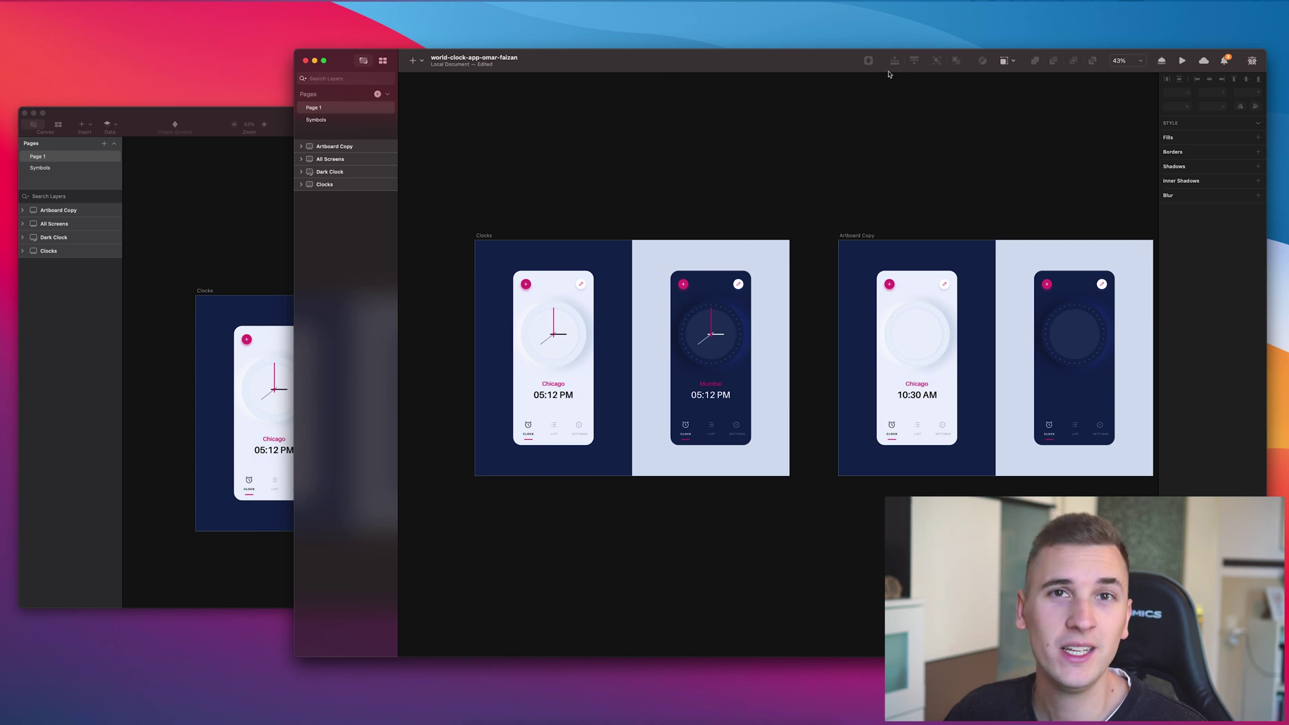
{"action": "left_click", "coordinate": [1142, 61]}
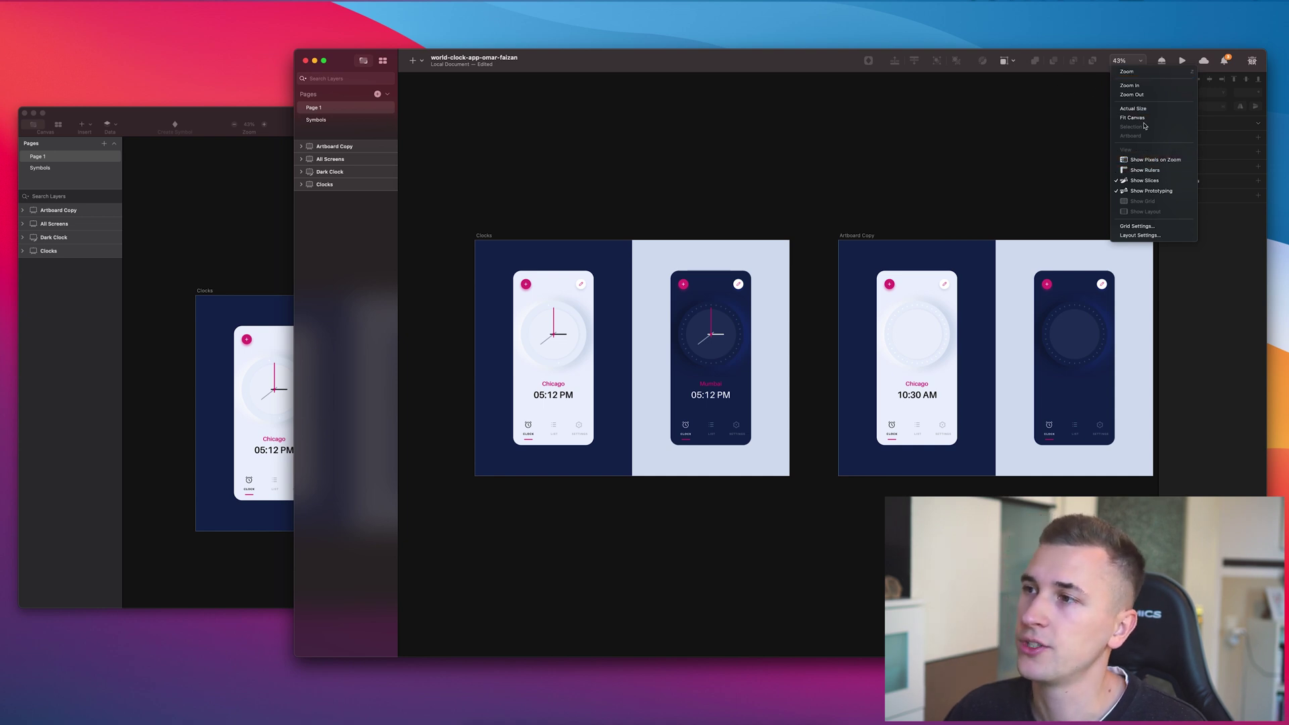
{"action": "left_click", "coordinate": [973, 142]}
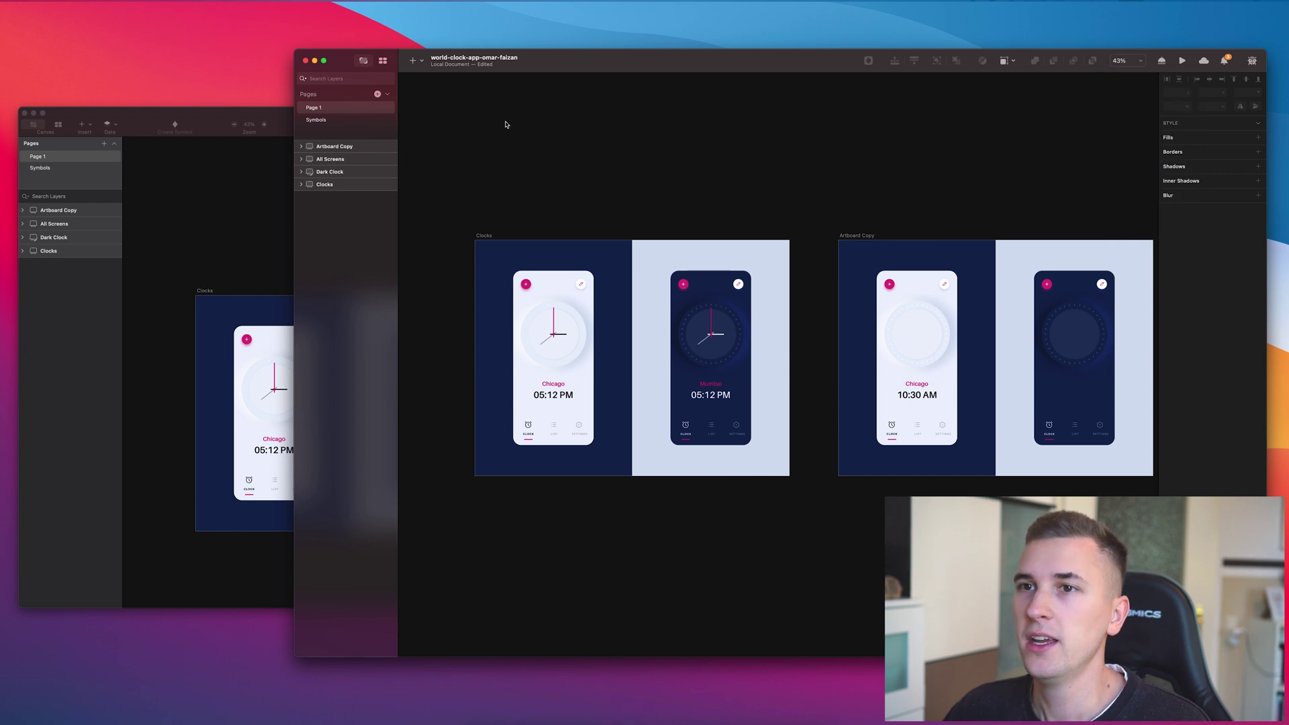
Move the older window up and the newer window below it so that both full toolbars can be seen.
{"action": "left_click", "coordinate": [178, 196]}
{"action": "mouse_move", "coordinate": [566, 126]}
{"action": "left_mouse_down"}
{"action": "mouse_move", "coordinate": [547, 54]}
{"action": "mouse_move", "coordinate": [542, 65]}
{"action": "left_mouse_up"}
{"action": "left_click_drag", "start_coordinate": [981, 54], "coordinate": [980, 97]}
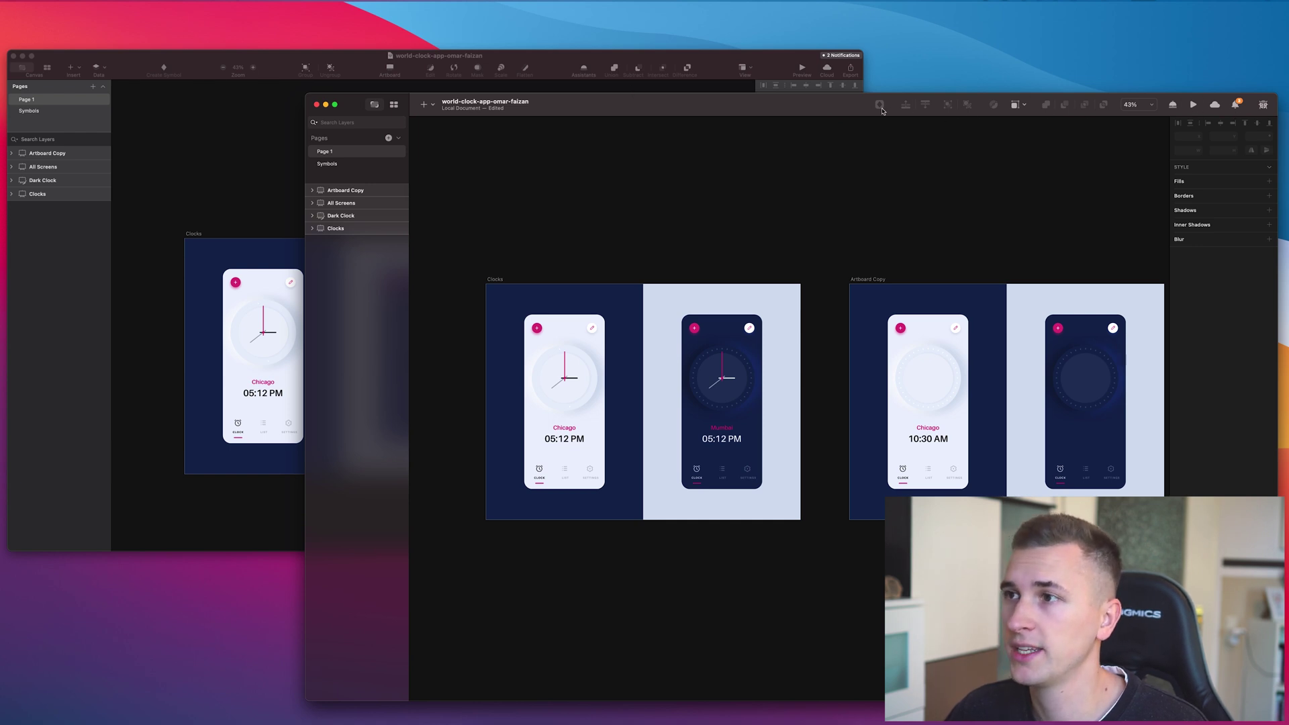
Check the icon and text display choices for the newer window's toolbar, leaving Icon Only selected.
{"action": "right_click", "coordinate": [776, 109]}
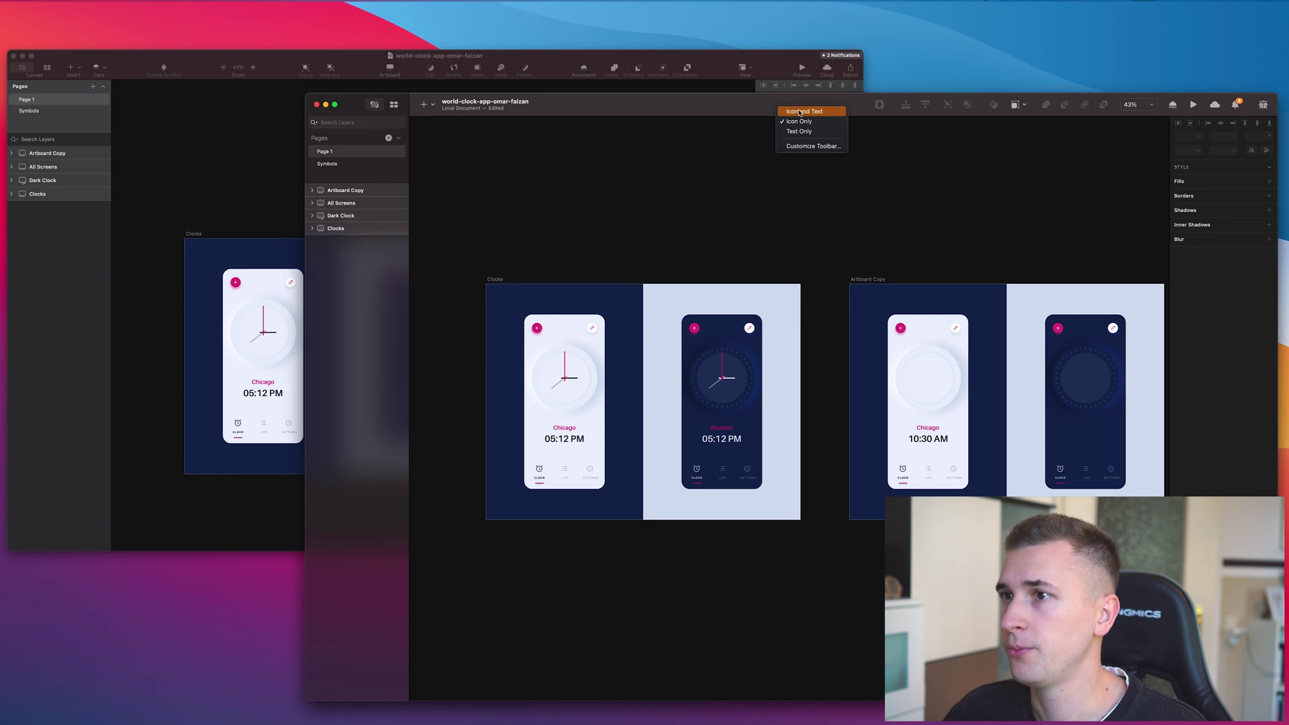
{"action": "left_click", "coordinate": [732, 105]}
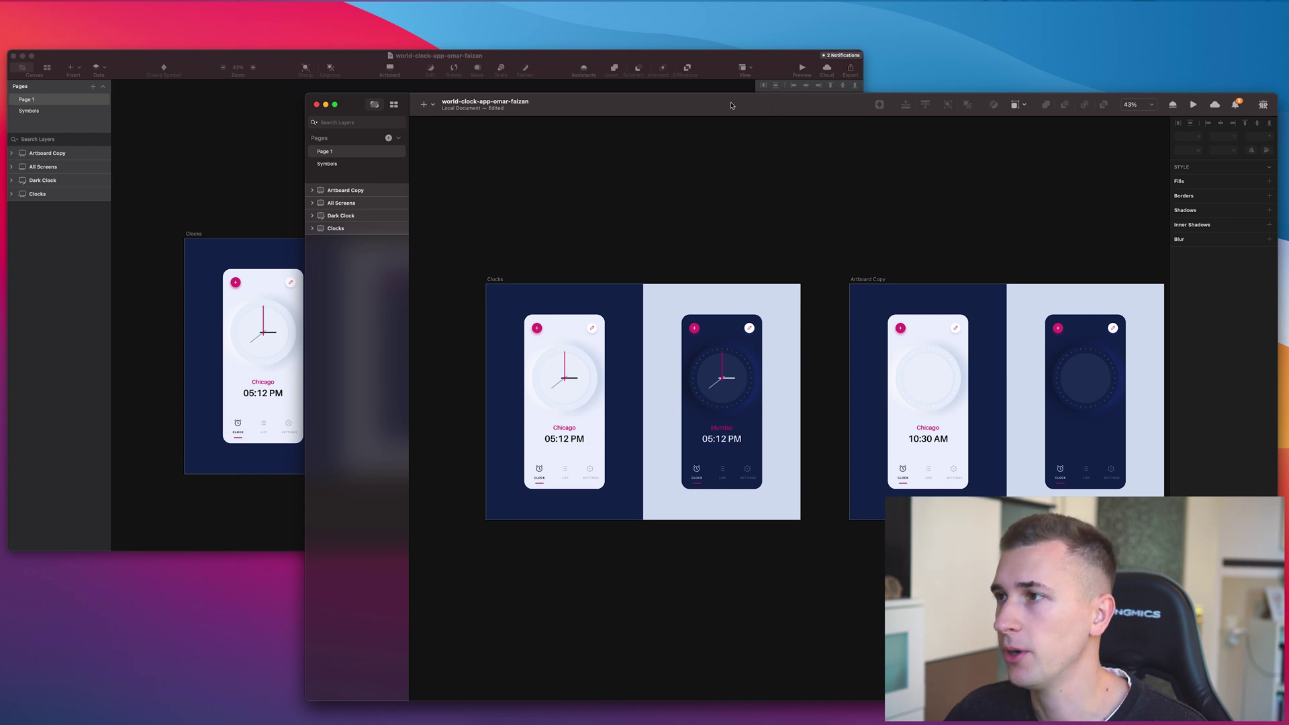
Compare the older and newer windows' toolbars once more, including with the light clock group in the newer window's Artboard Copy selected.
{"action": "left_click", "coordinate": [733, 72]}
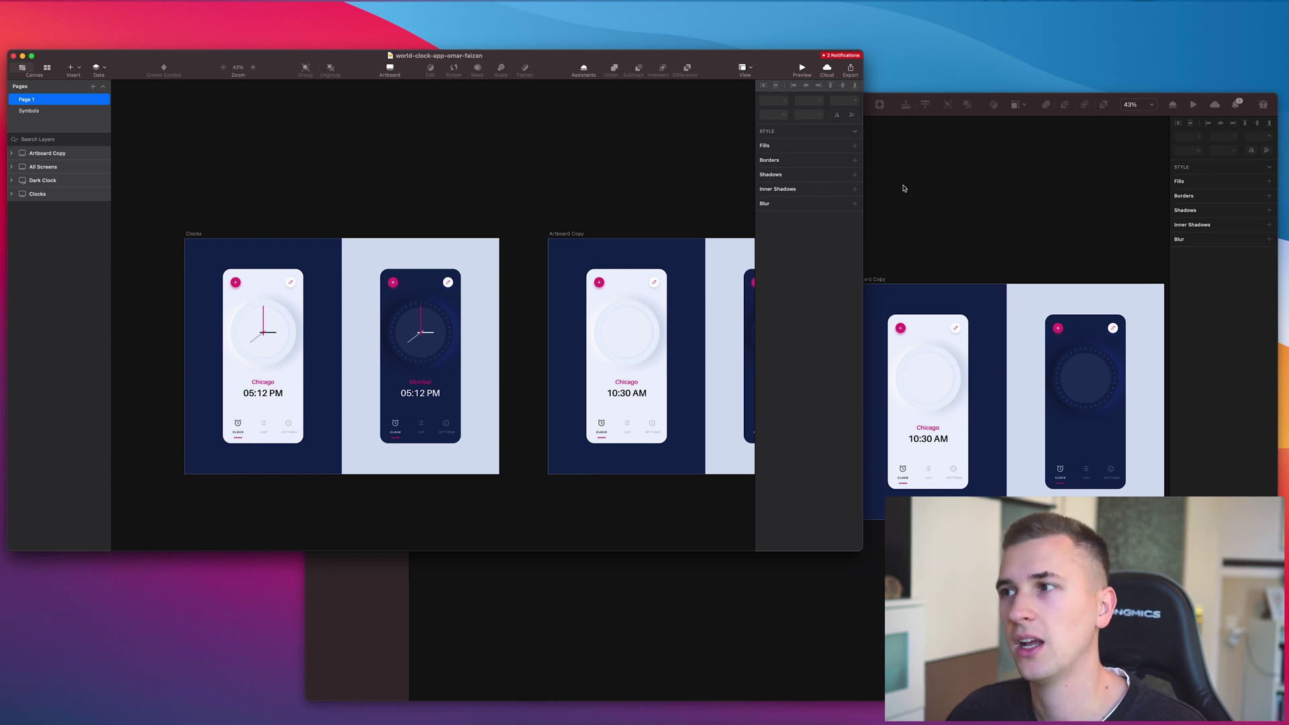
{"action": "left_click", "coordinate": [1045, 173]}
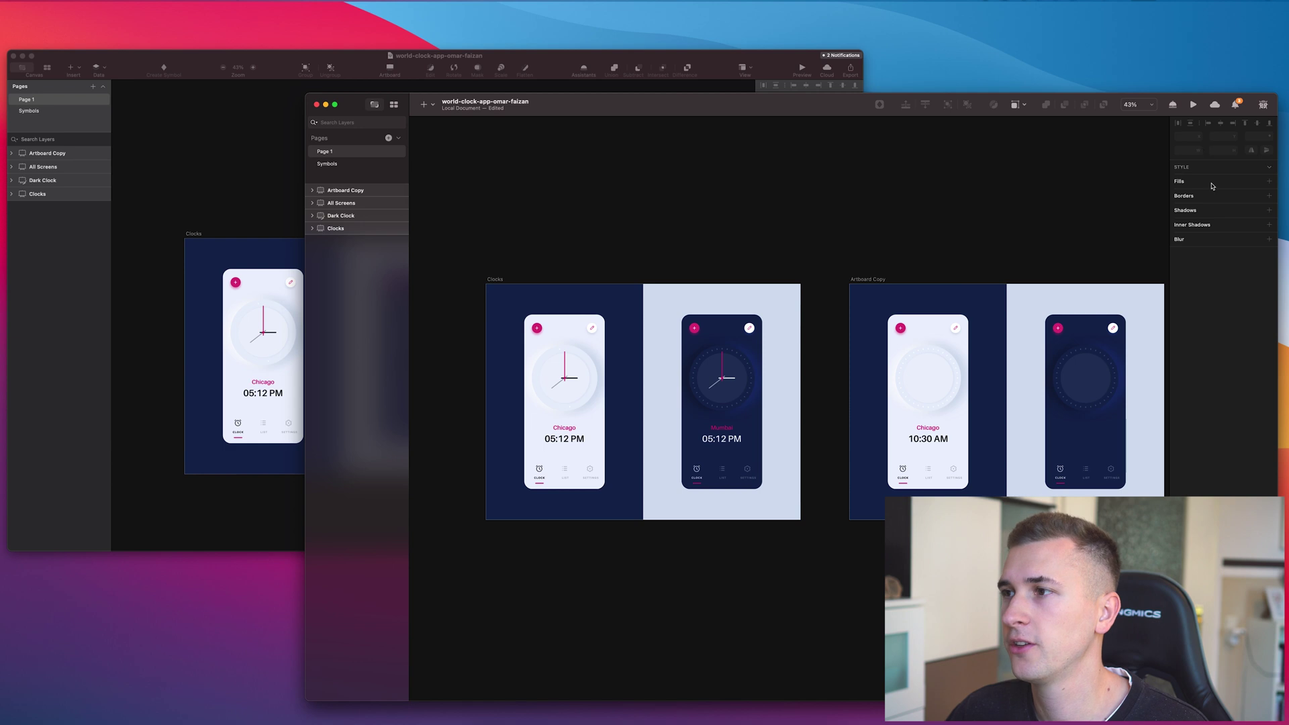
{"action": "left_click", "coordinate": [700, 66]}
{"action": "left_click", "coordinate": [908, 332]}
{"action": "left_click", "coordinate": [909, 332]}
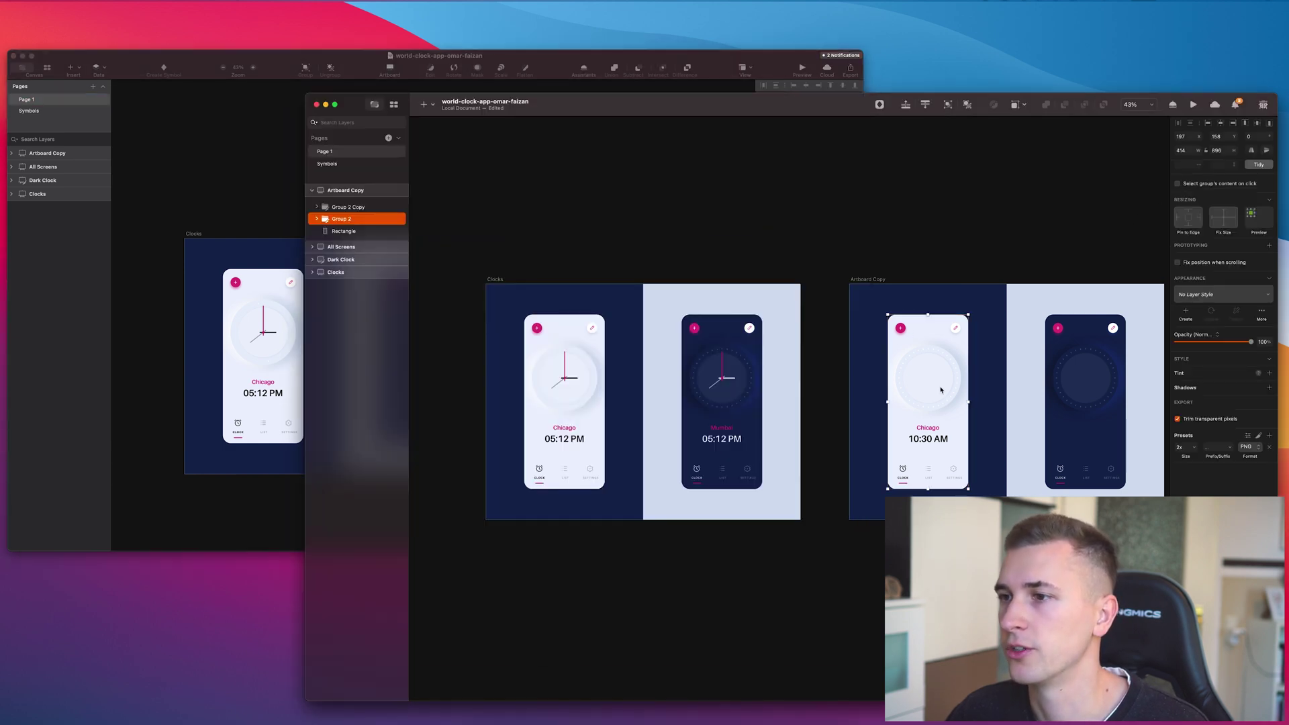
Select the light Chicago clock group in the newer window's Clocks artboard and enlarge the canvas view to 88%.
{"action": "scroll", "coordinate": [1036, 368], "scroll_direction": "down", "scroll_amount": 2}
{"action": "scroll", "coordinate": [1034, 366], "scroll_direction": "down", "scroll_amount": 2}
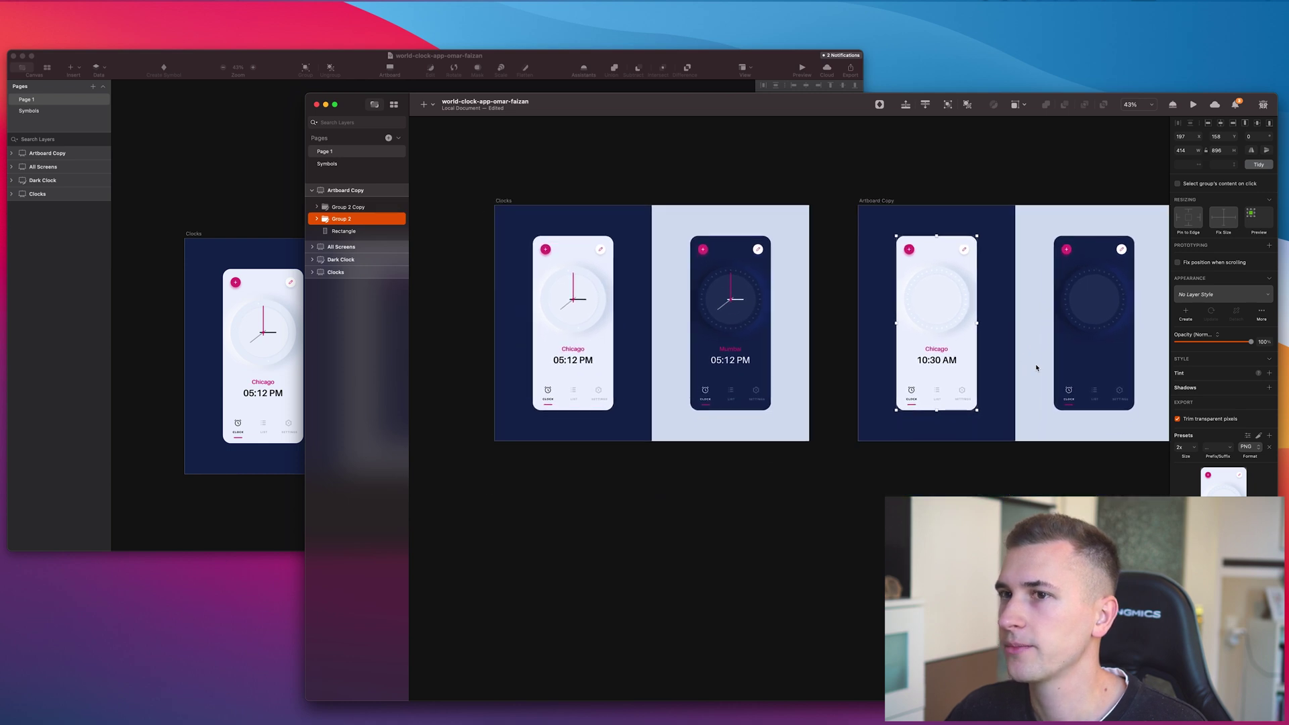
{"action": "scroll", "coordinate": [984, 333], "scroll_direction": "up", "scroll_amount": 3}
{"action": "scroll", "coordinate": [984, 334], "scroll_direction": "left", "scroll_amount": 2}
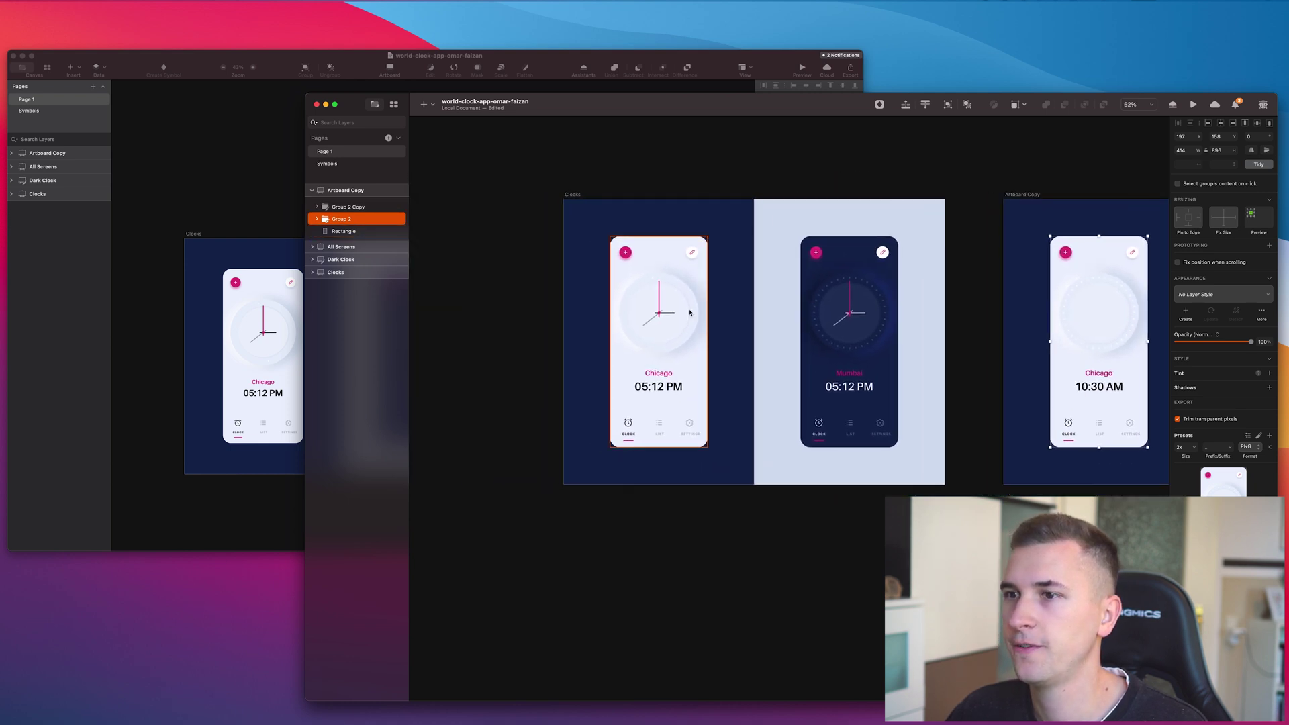
{"action": "left_click", "coordinate": [666, 304]}
{"action": "scroll", "coordinate": [669, 282], "scroll_direction": "up", "scroll_amount": 5}
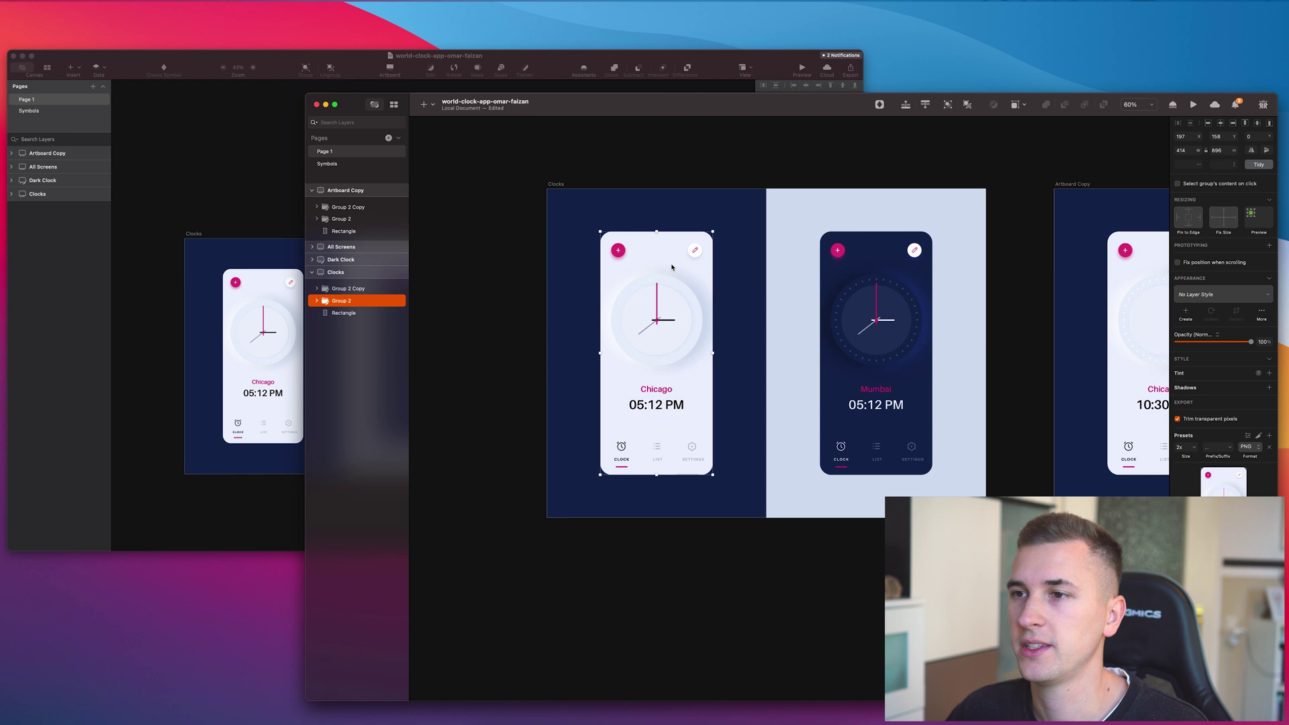
{"action": "scroll", "coordinate": [671, 268], "scroll_direction": "down", "scroll_amount": 3}
In the older window, select the light and dark clock groups in turn to examine the layer list's highlighting, ending on the light one.
{"action": "left_click", "coordinate": [239, 130]}
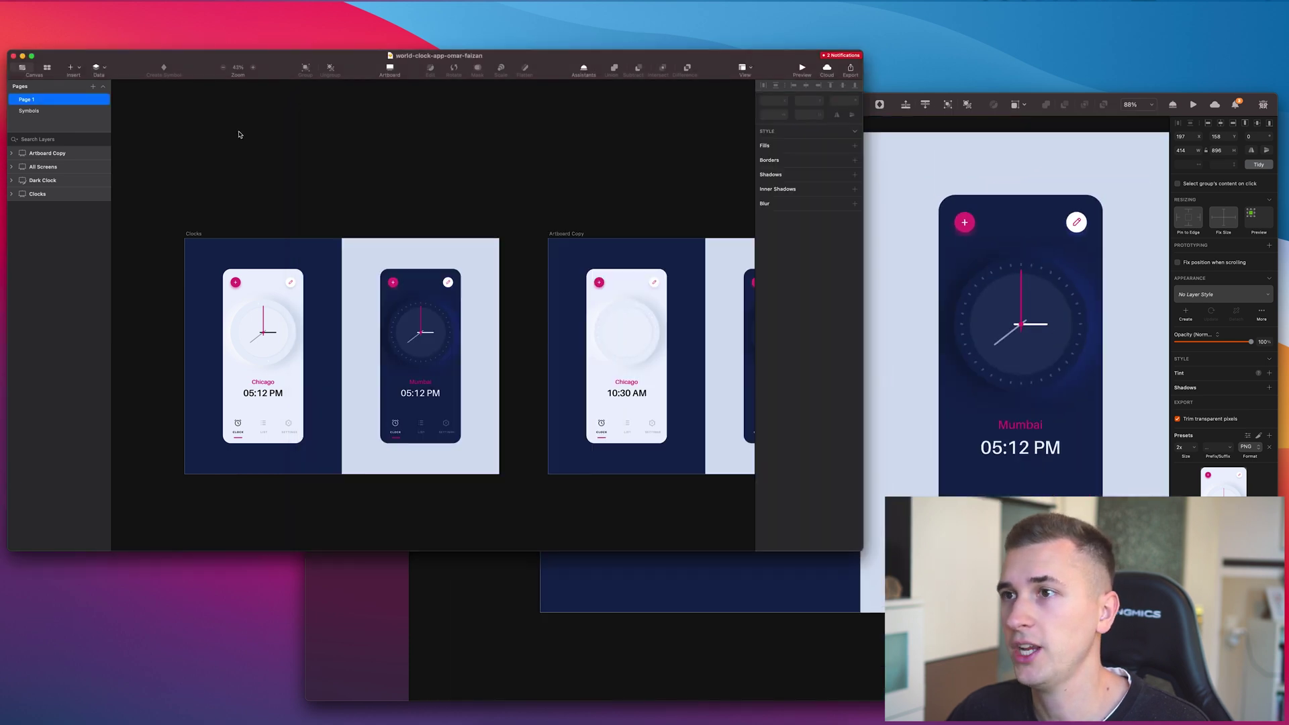
{"action": "left_click", "coordinate": [262, 349]}
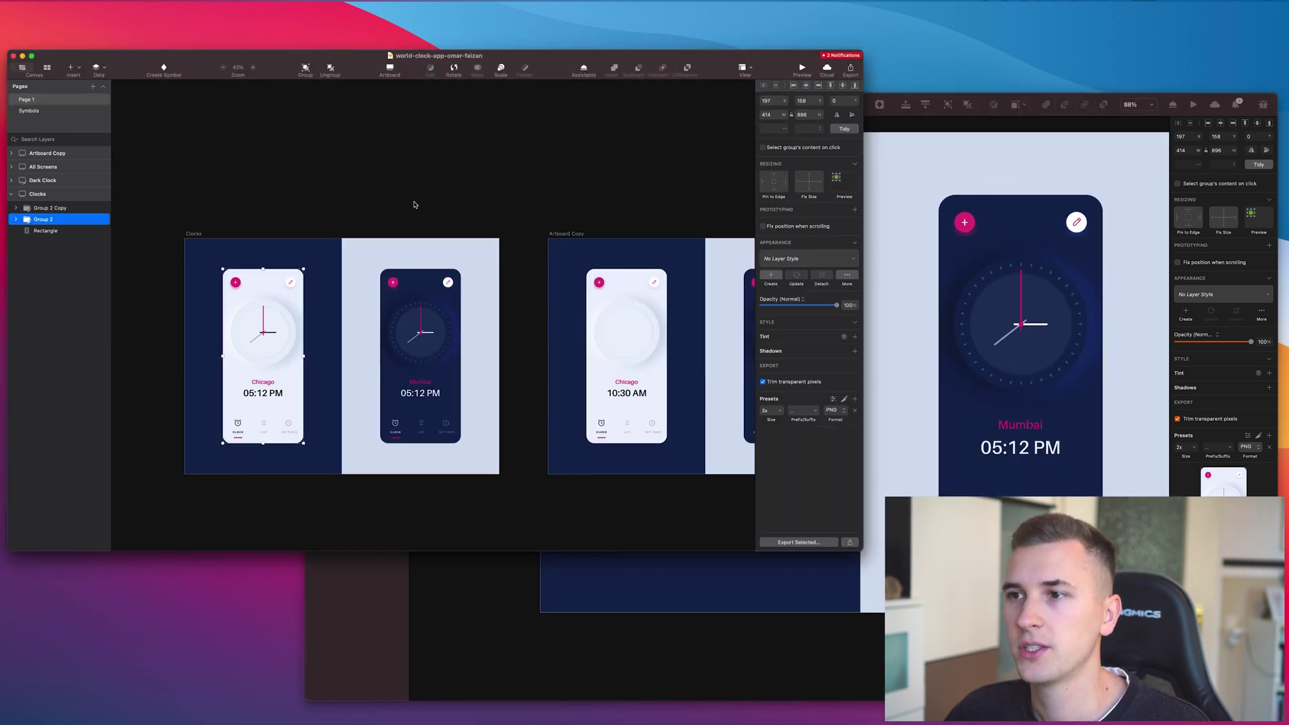
{"action": "left_click", "coordinate": [421, 349]}
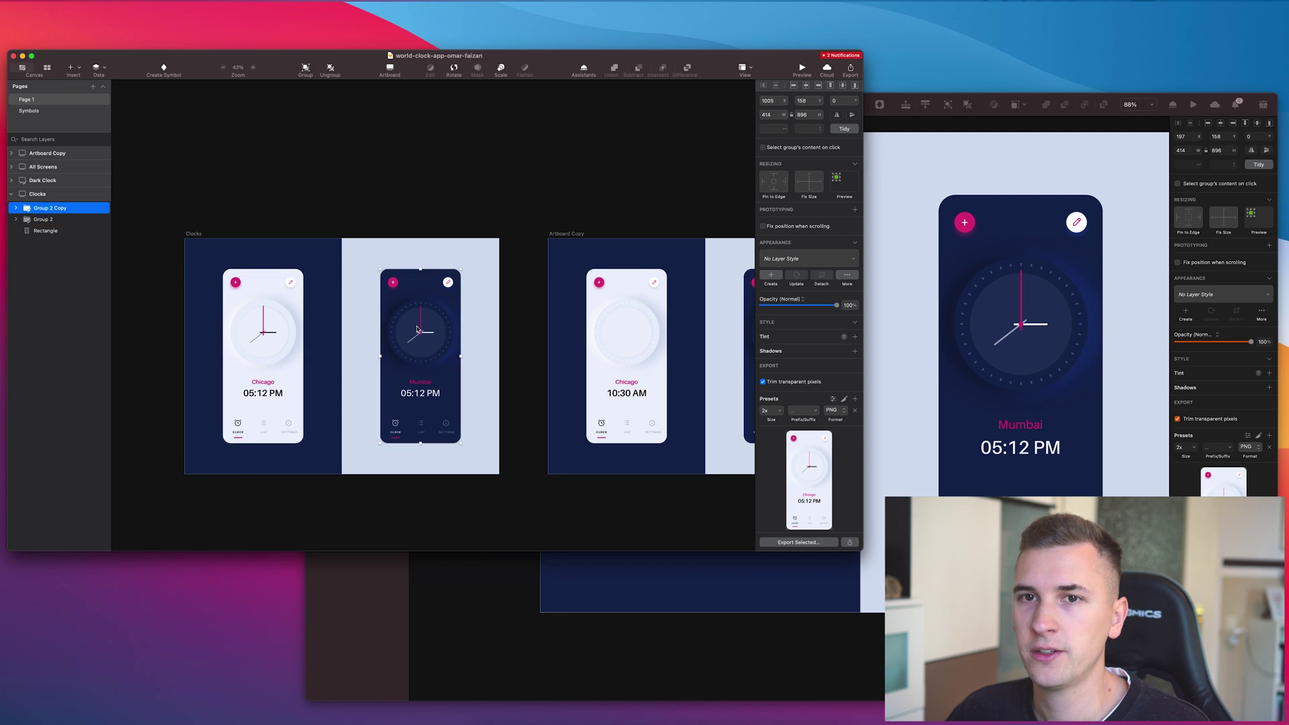
{"action": "left_click", "coordinate": [328, 285]}
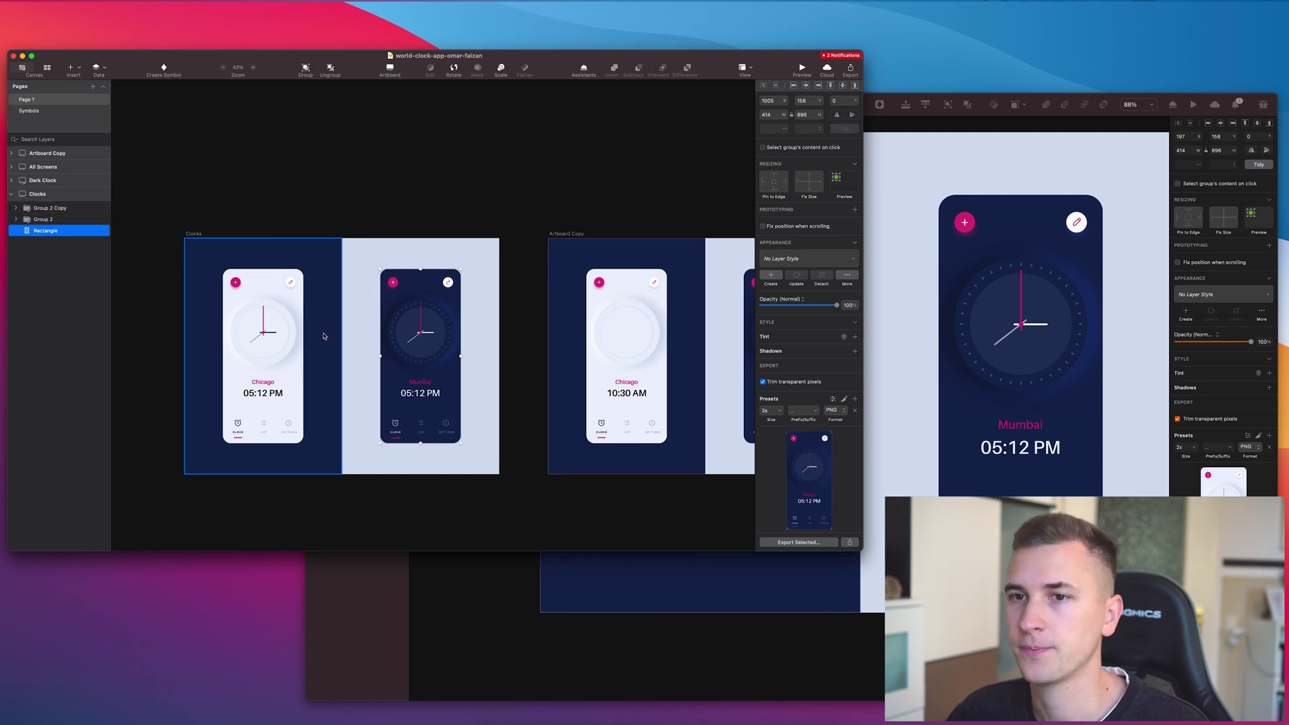
{"action": "left_click", "coordinate": [262, 349]}
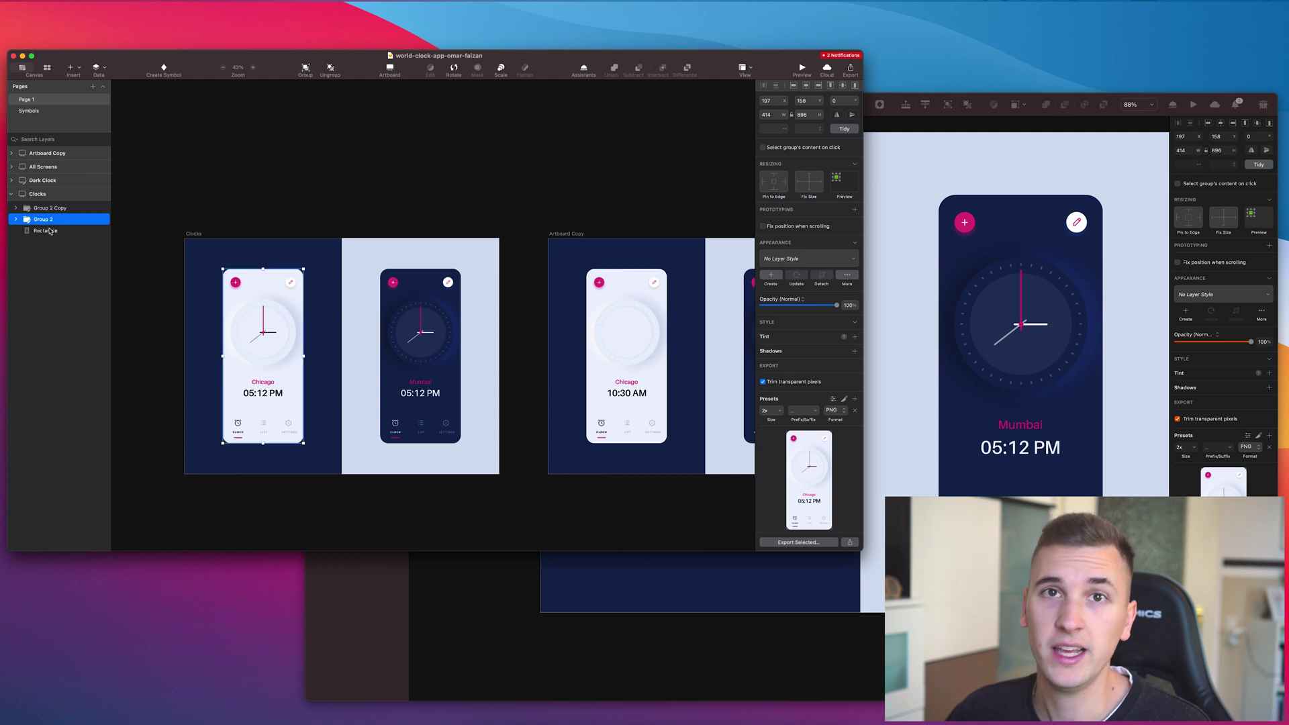
Check the newer window's selection highlighting by selecting the light and dark clock groups alternately, ending with the light one.
{"action": "left_click", "coordinate": [1113, 132]}
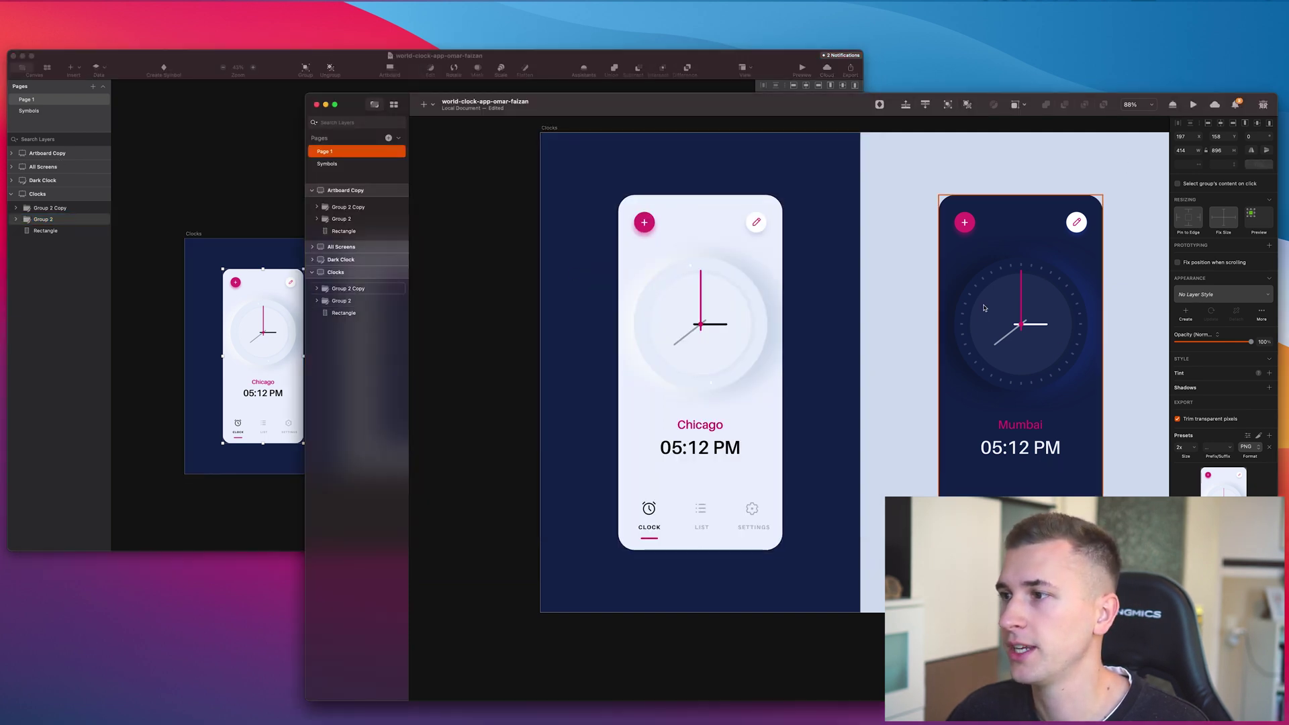
{"action": "left_click", "coordinate": [639, 270]}
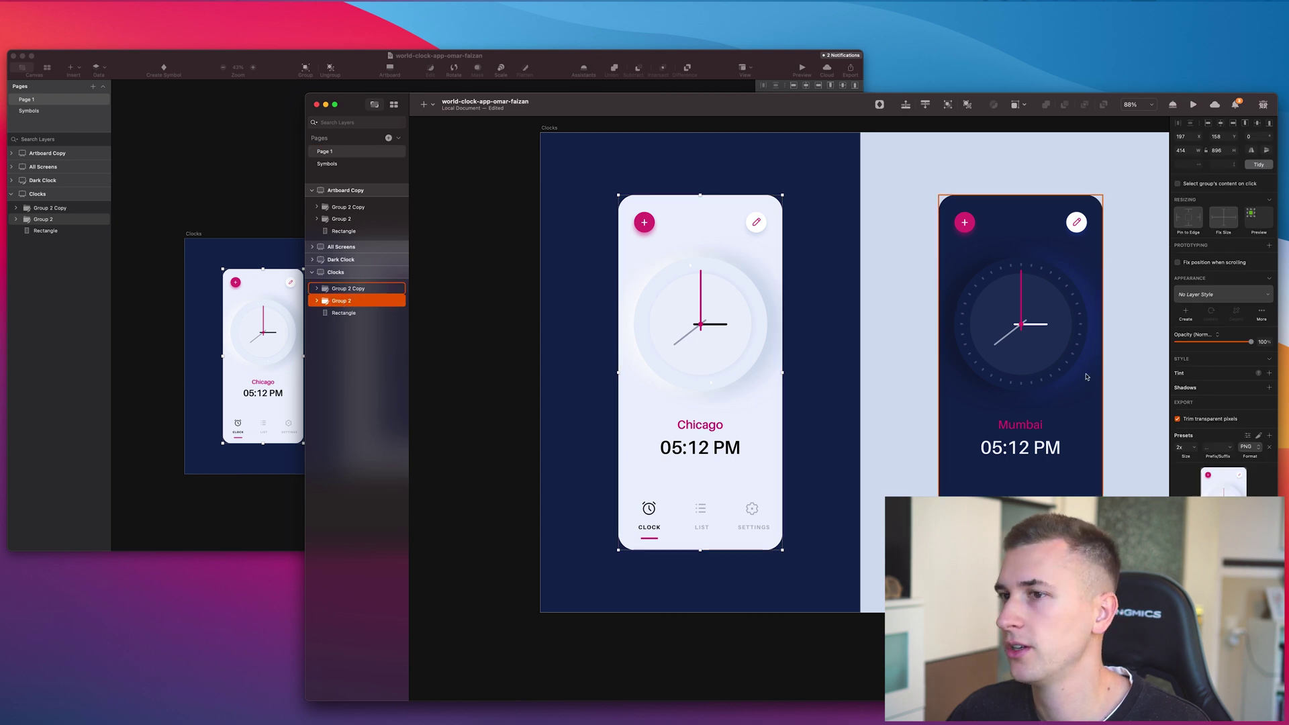
{"action": "left_click", "coordinate": [947, 268]}
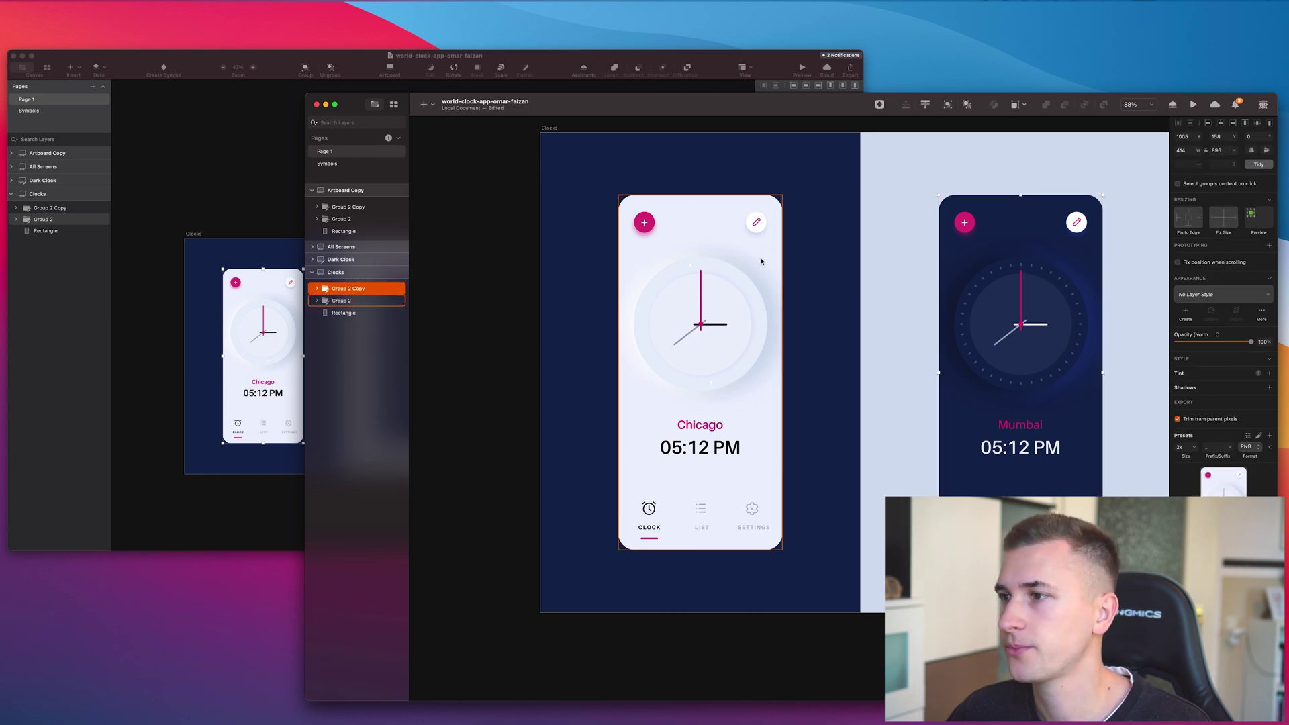
{"action": "left_click", "coordinate": [739, 289]}
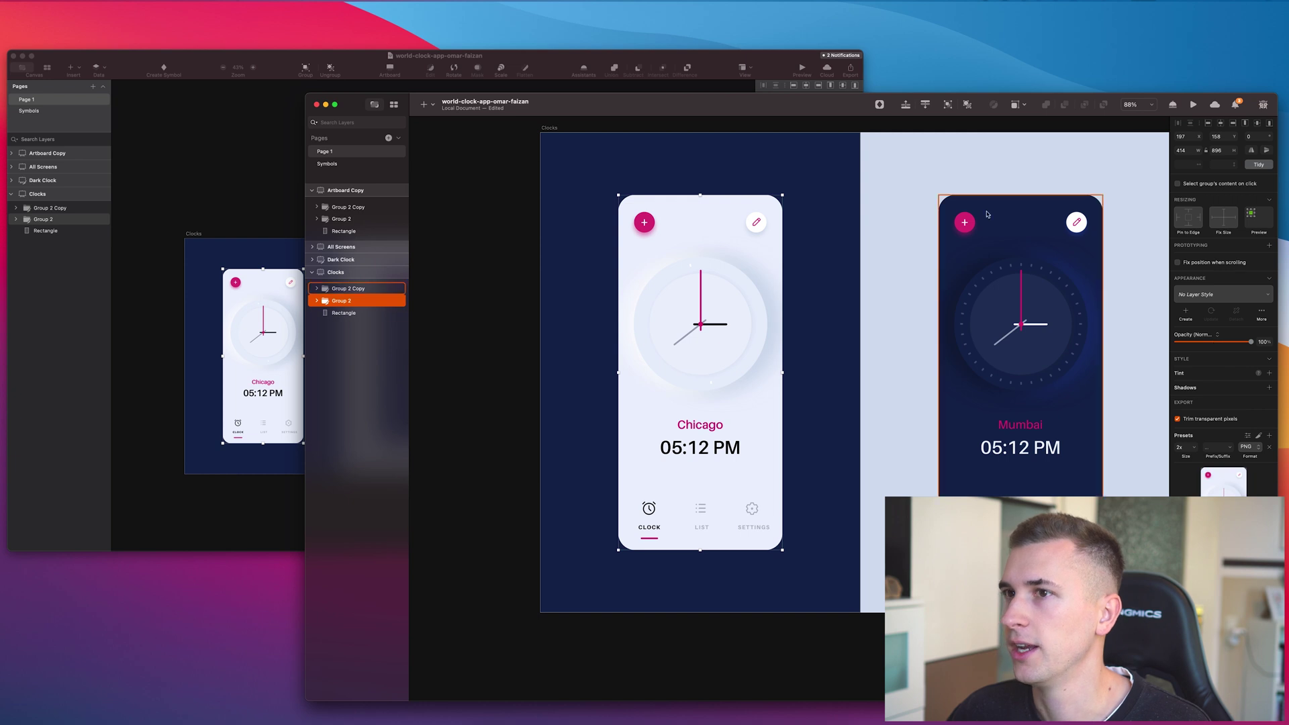
Compare the arrangement of toolbar items in the two windows while the light clock group is selected in each.
{"action": "left_click", "coordinate": [717, 60]}
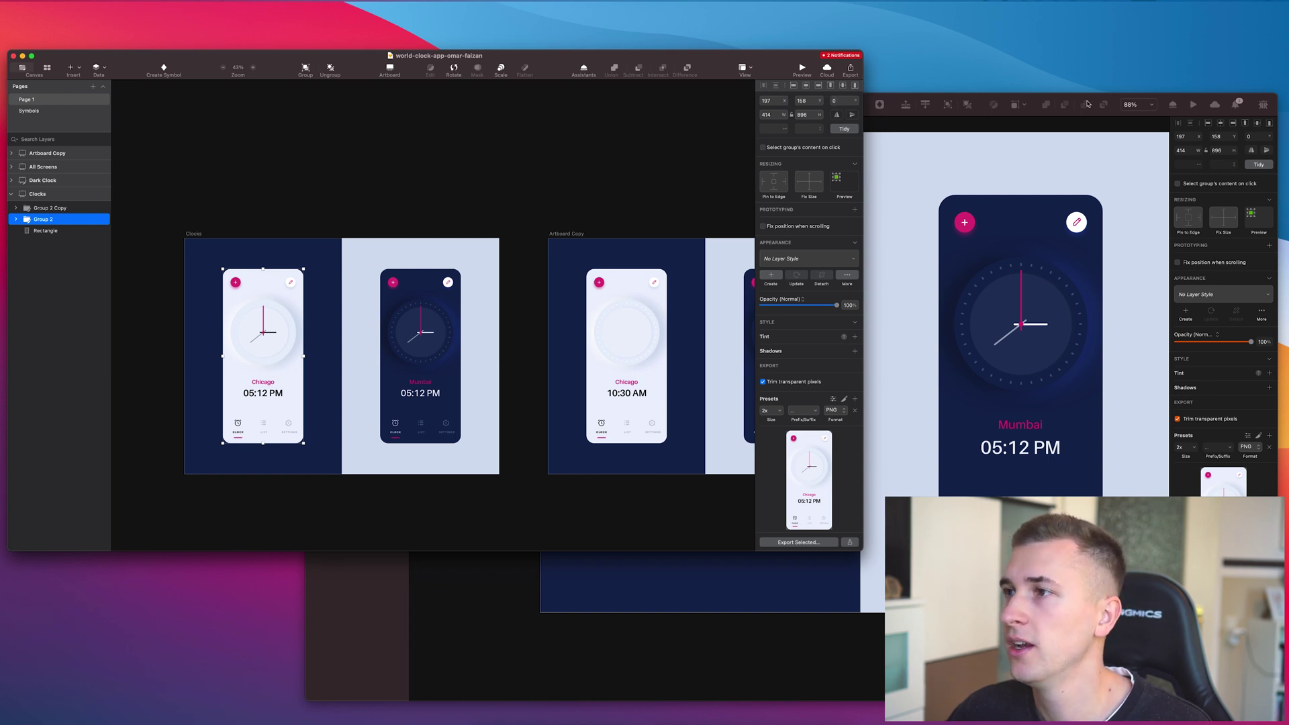
{"action": "left_click", "coordinate": [1234, 133]}
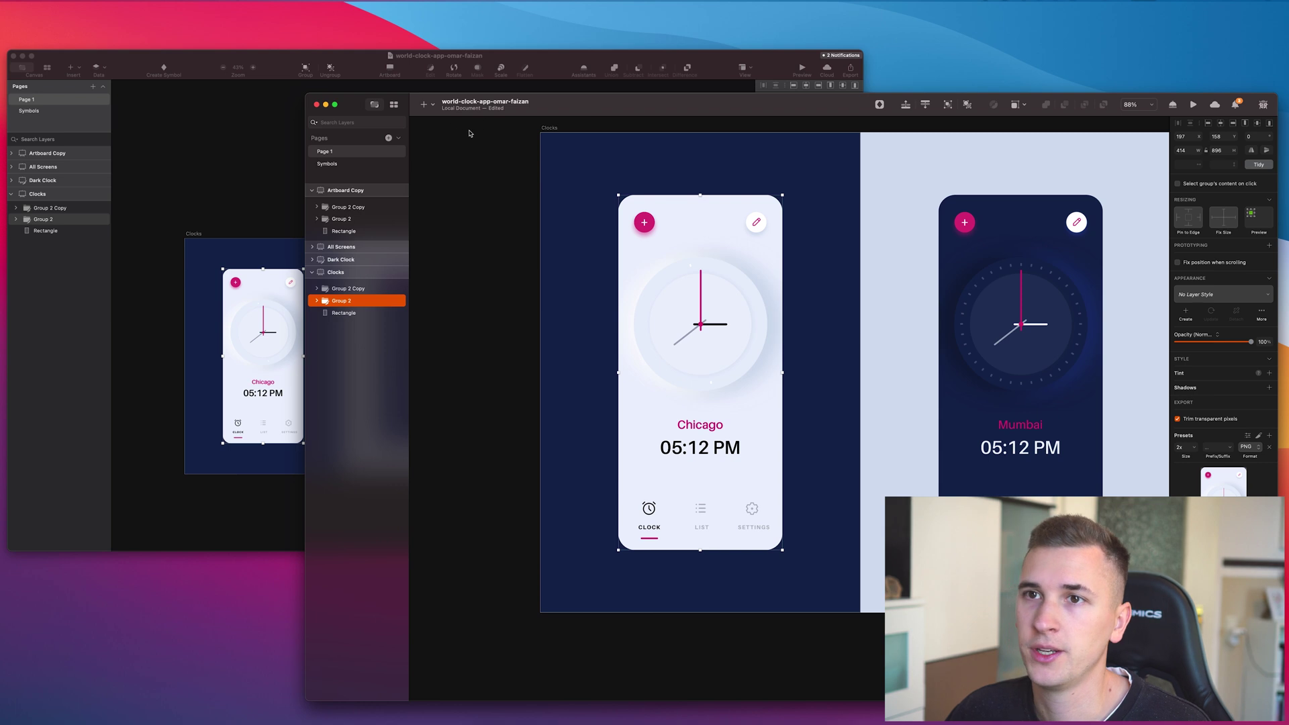
{"action": "left_click", "coordinate": [172, 89]}
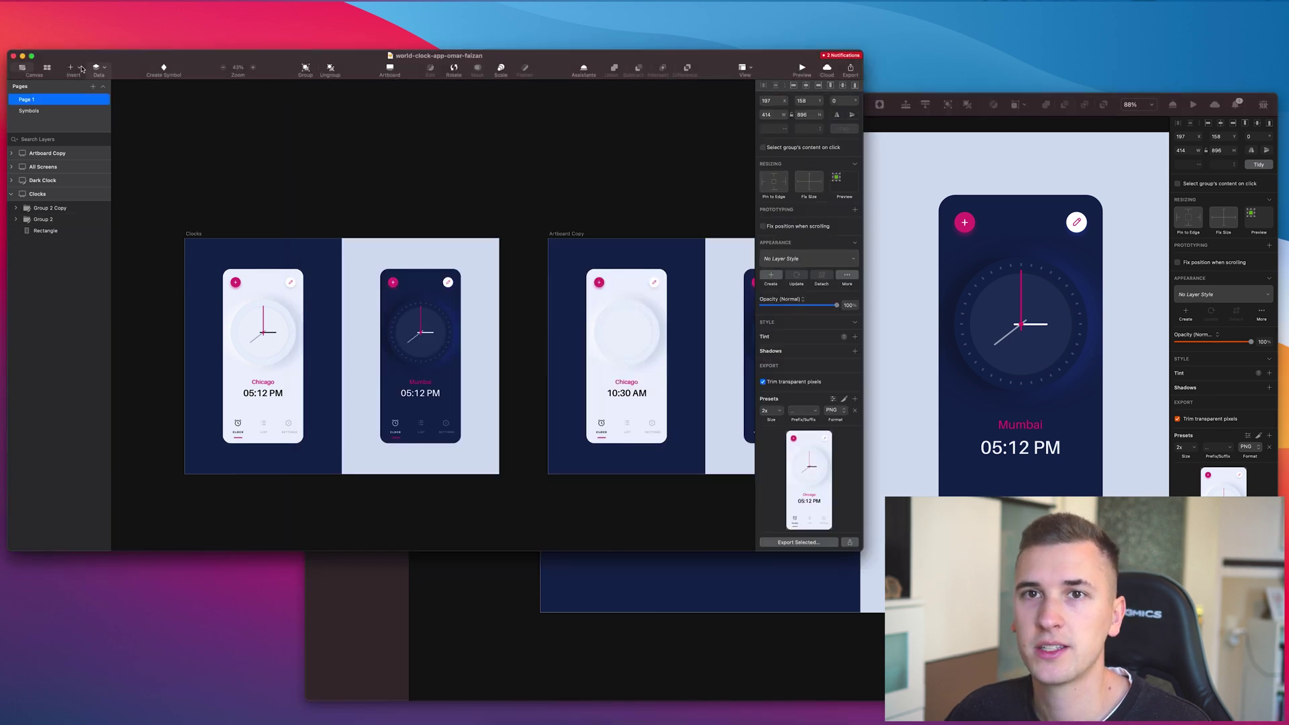
{"action": "left_click", "coordinate": [902, 129]}
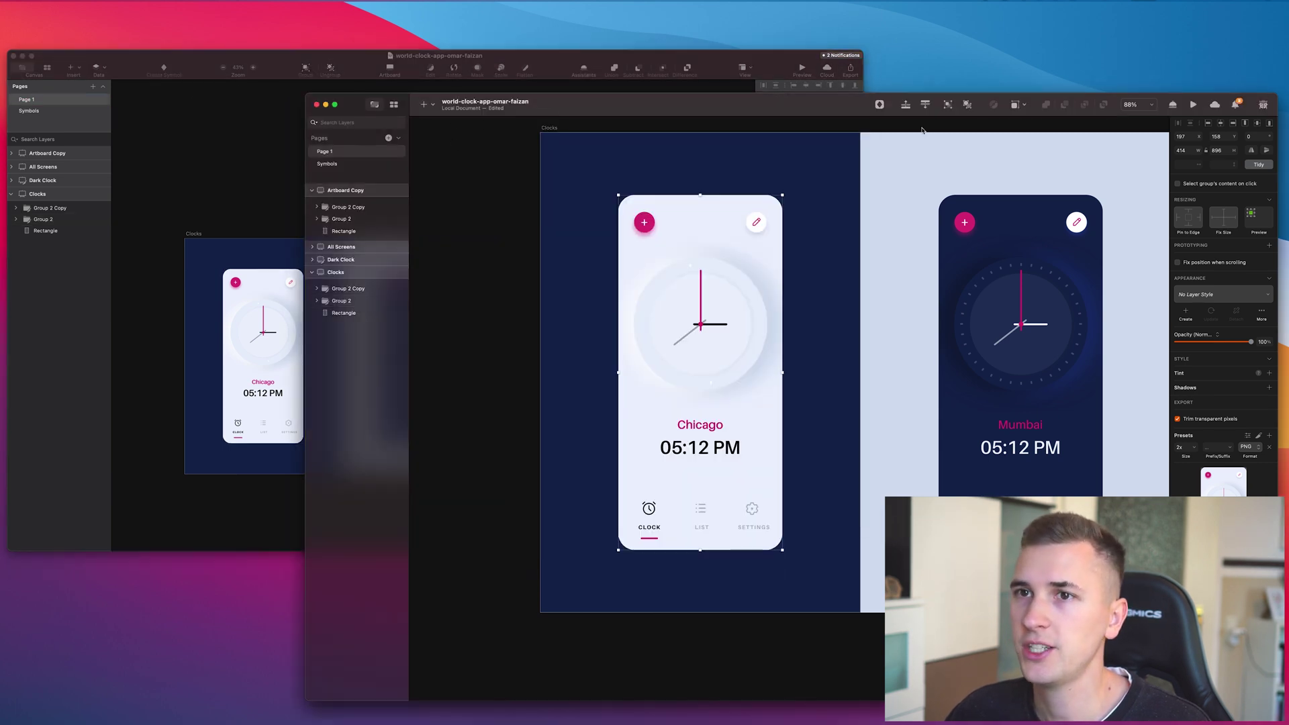
Show the Components view in both the newer and older windows and compare them.
{"action": "left_click", "coordinate": [394, 105]}
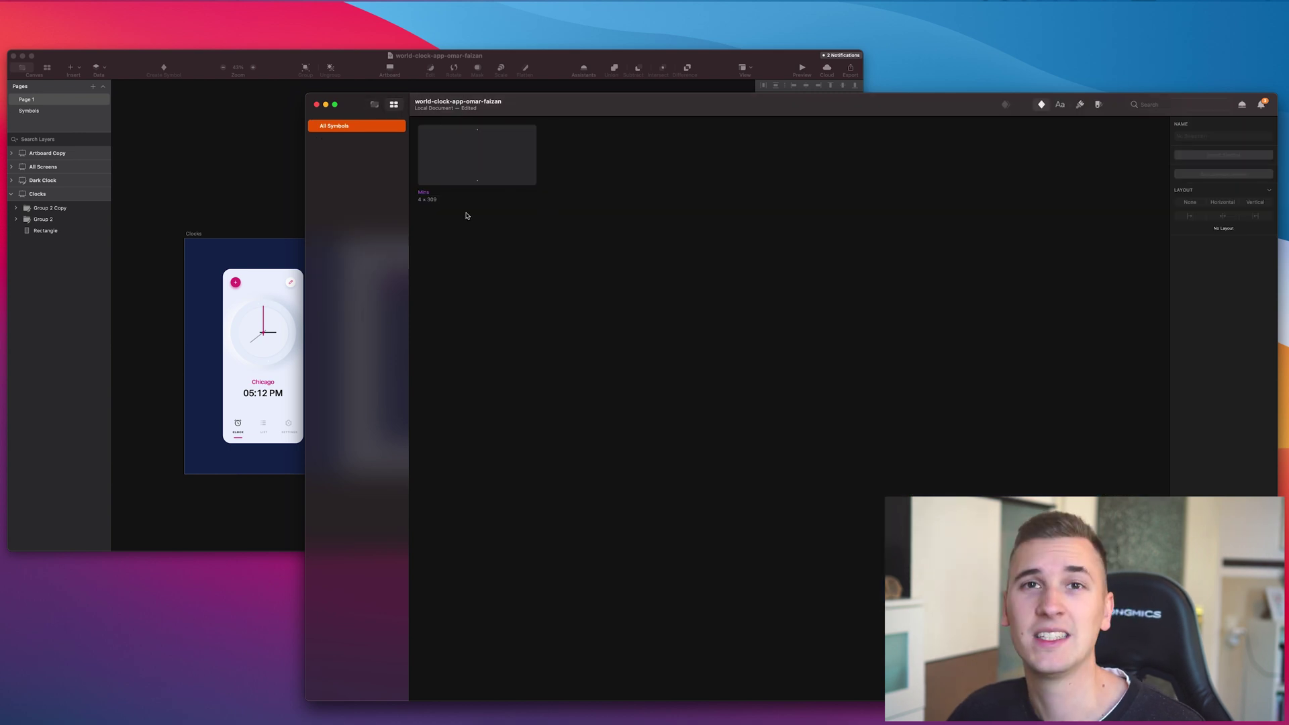
{"action": "left_click", "coordinate": [47, 68]}
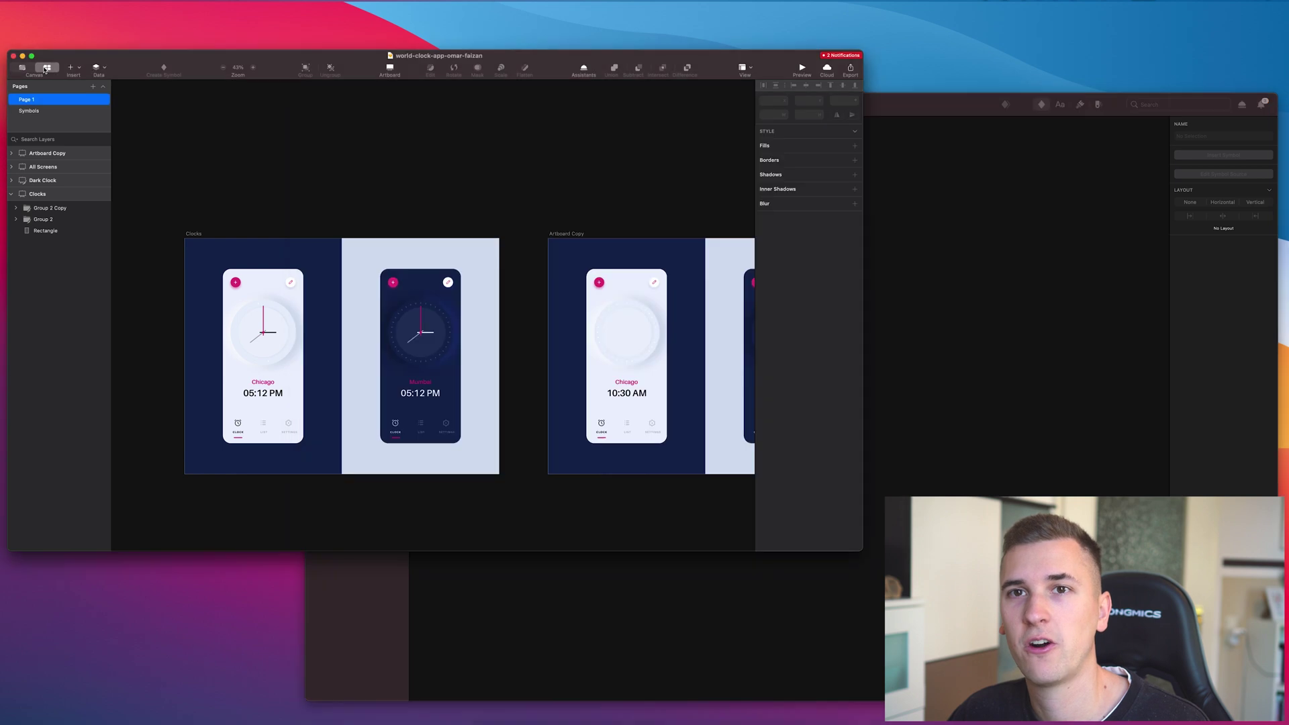
{"action": "left_click", "coordinate": [984, 291]}
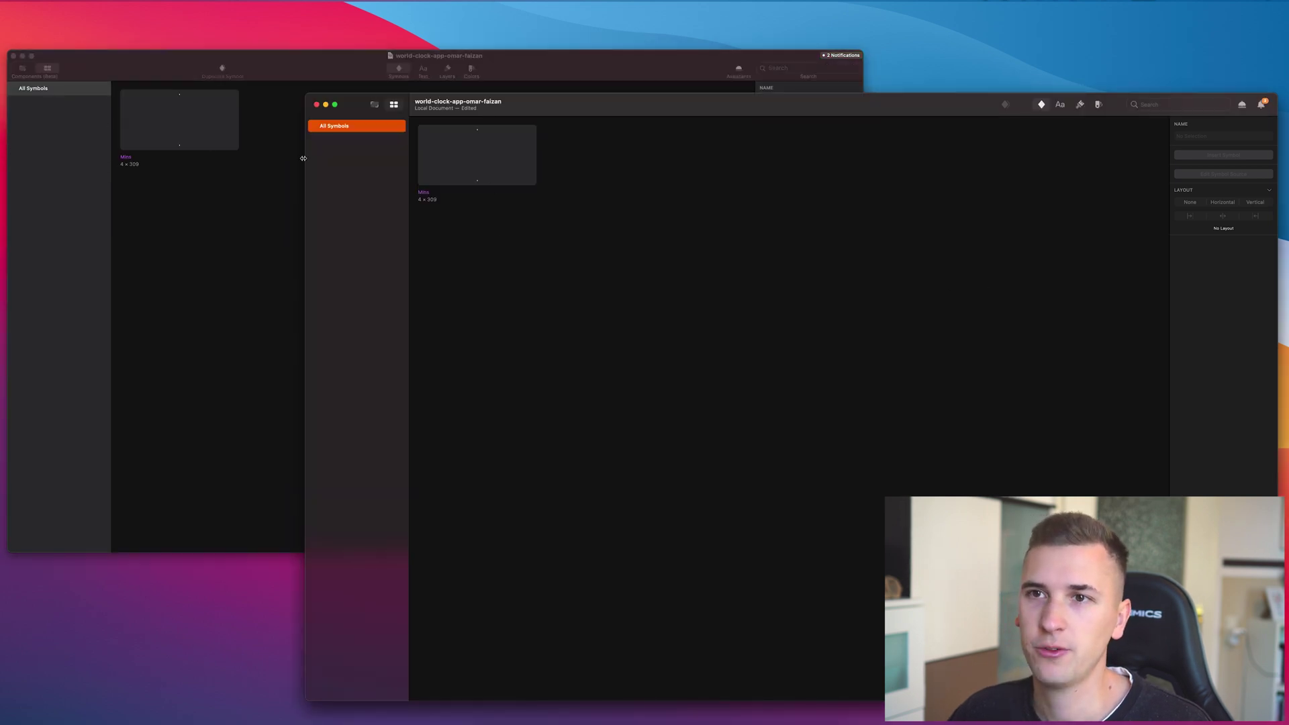
{"action": "left_click", "coordinate": [40, 113]}
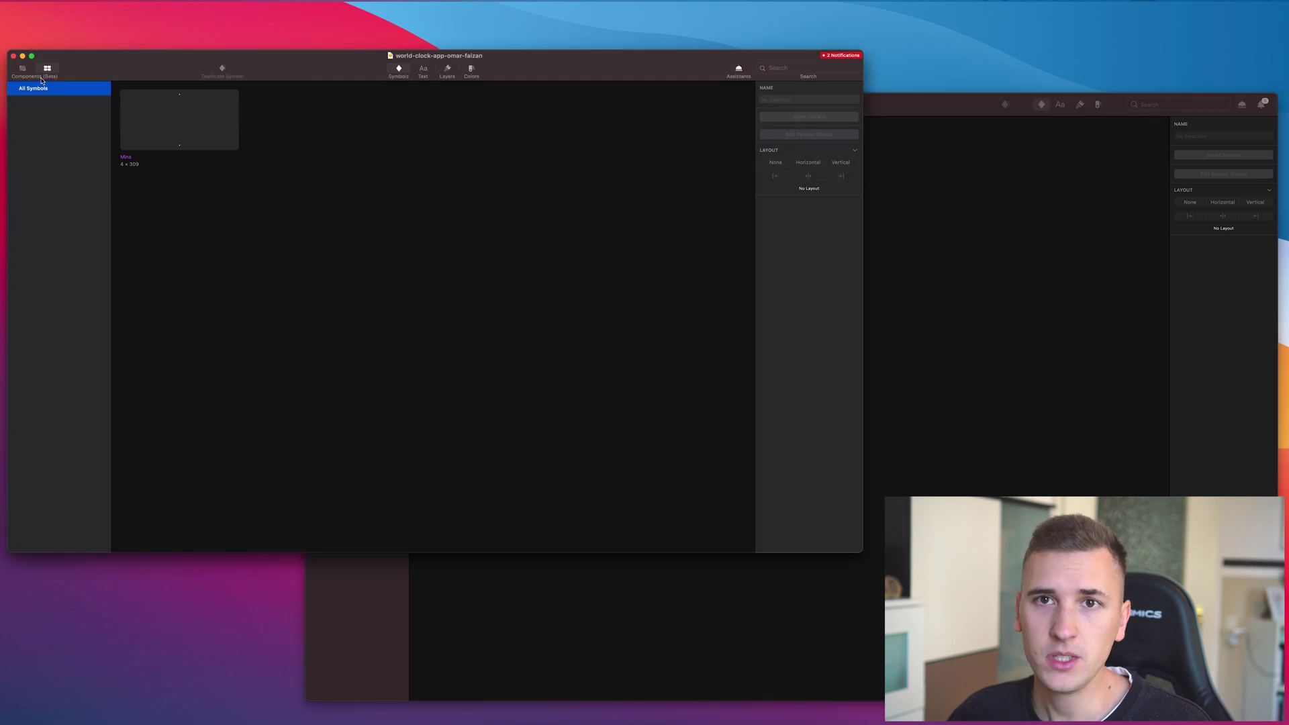
{"action": "left_click", "coordinate": [895, 217]}
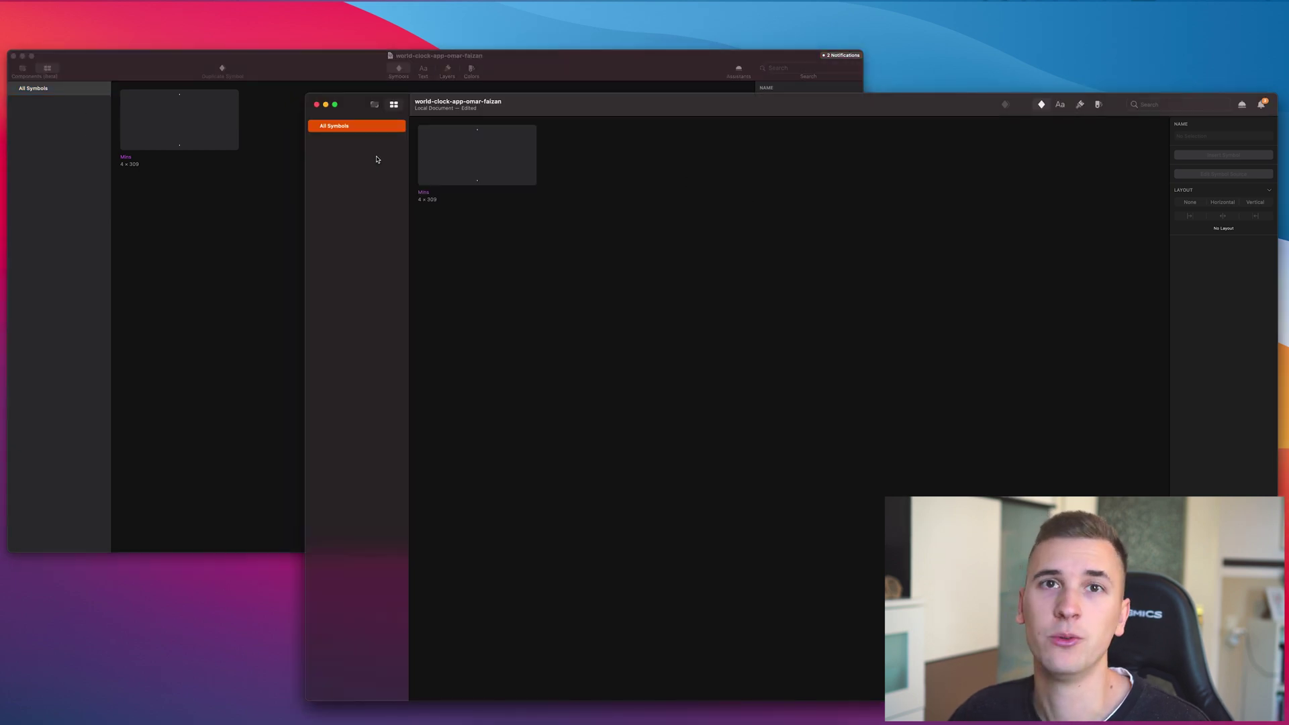
Move the newer window up level with the older one and compare the toolbars of their Components views.
{"action": "mouse_move", "coordinate": [530, 107]}
{"action": "left_mouse_down"}
{"action": "mouse_move", "coordinate": [562, 37]}
{"action": "mouse_move", "coordinate": [522, 69]}
{"action": "left_mouse_up"}
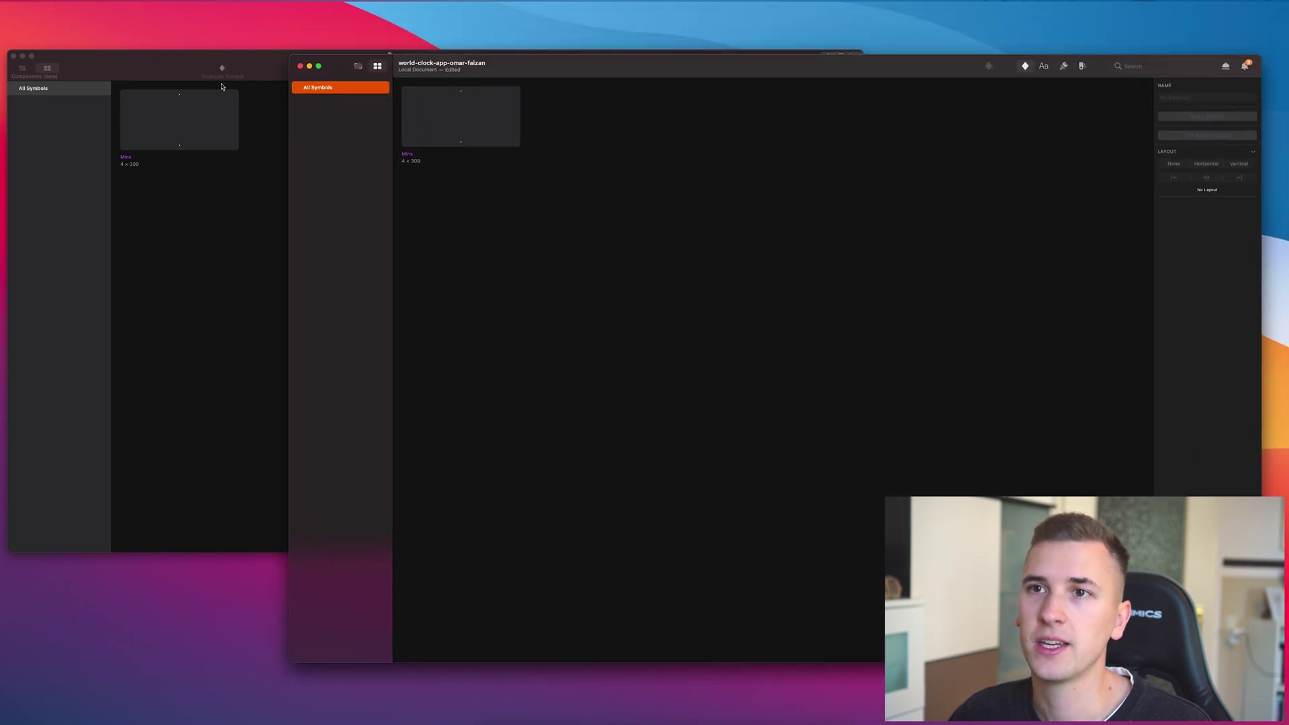
{"action": "left_click", "coordinate": [74, 101]}
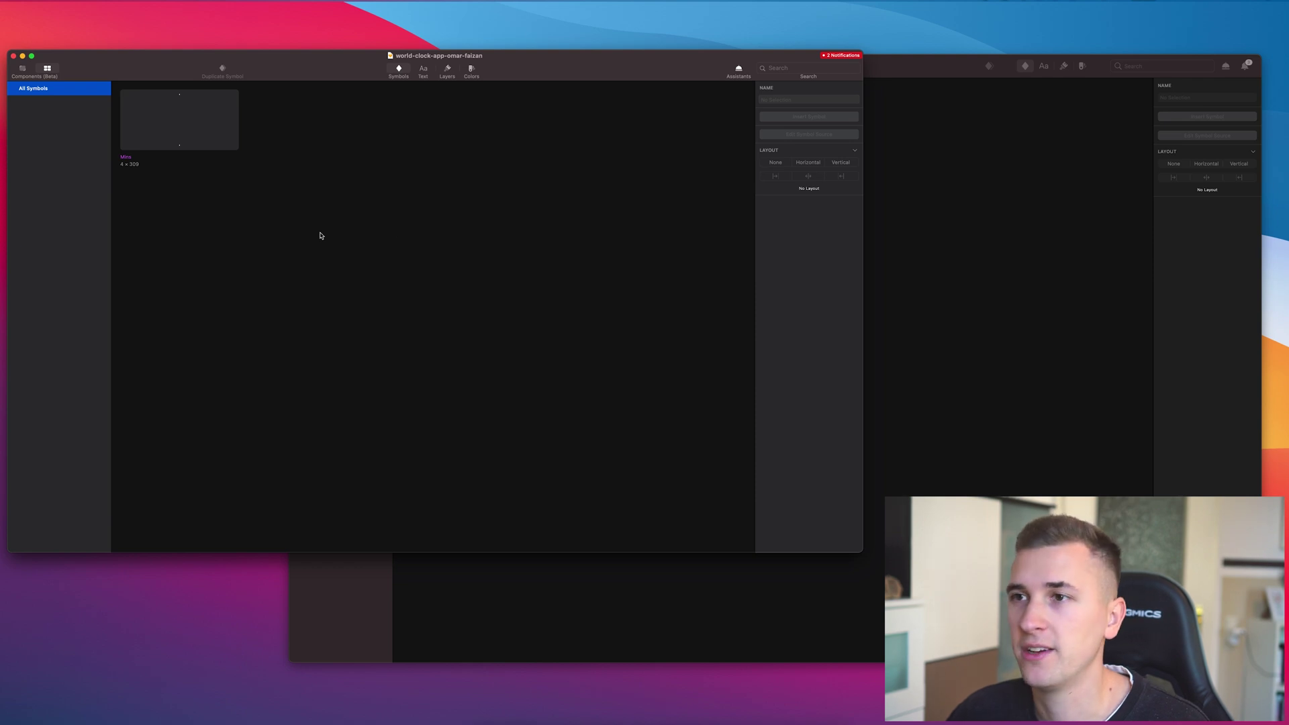
{"action": "left_click", "coordinate": [974, 224]}
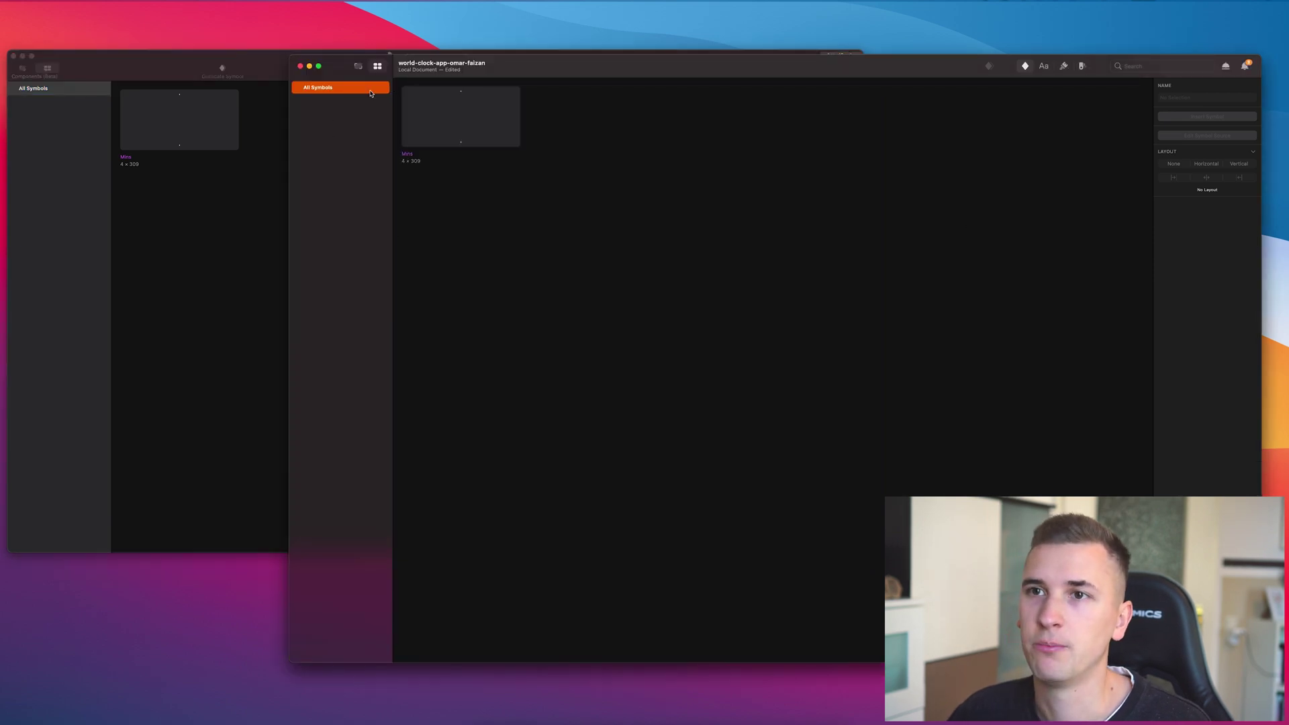
{"action": "left_click", "coordinate": [99, 138]}
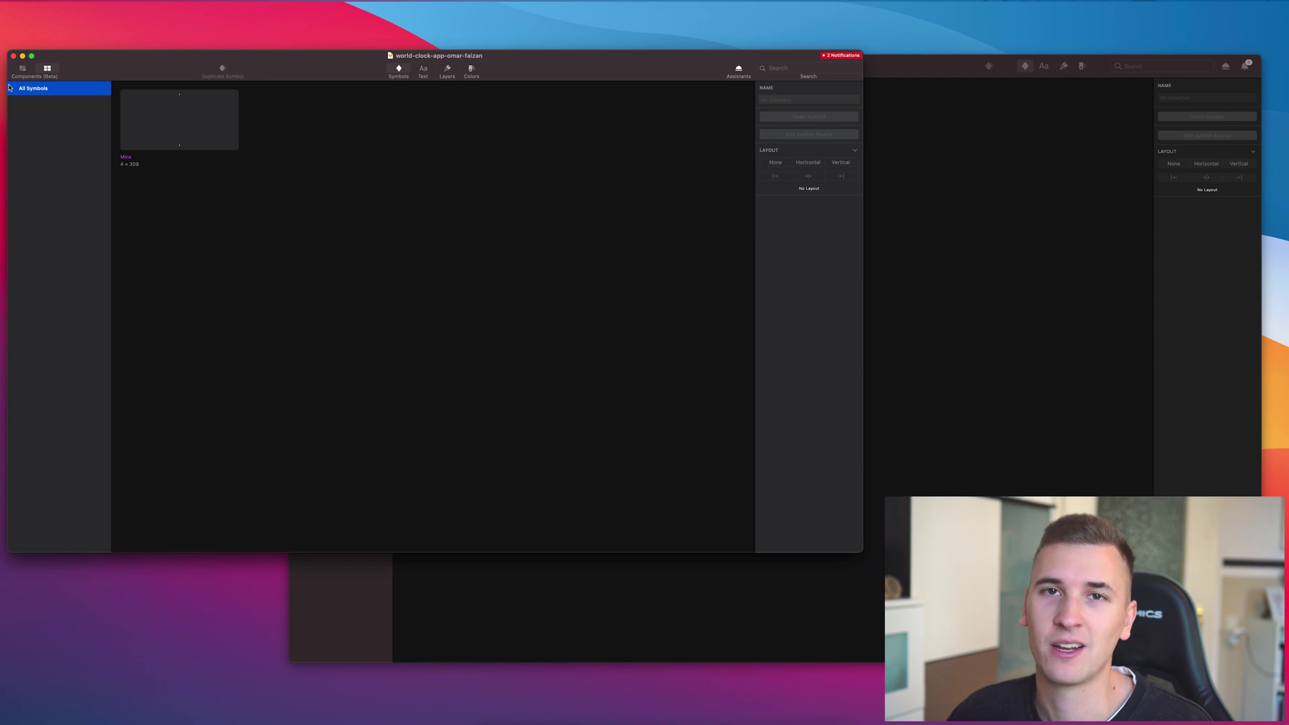
{"action": "left_click", "coordinate": [1021, 227]}
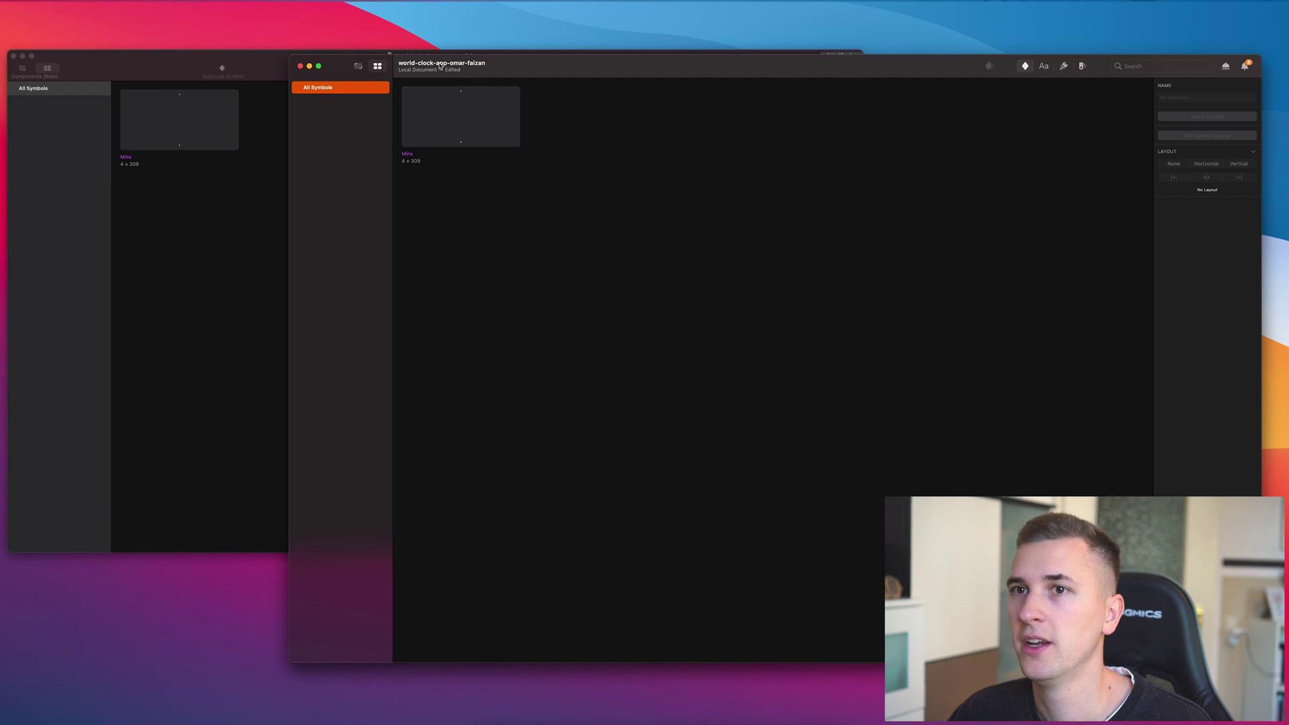
{"action": "left_click", "coordinate": [246, 67]}
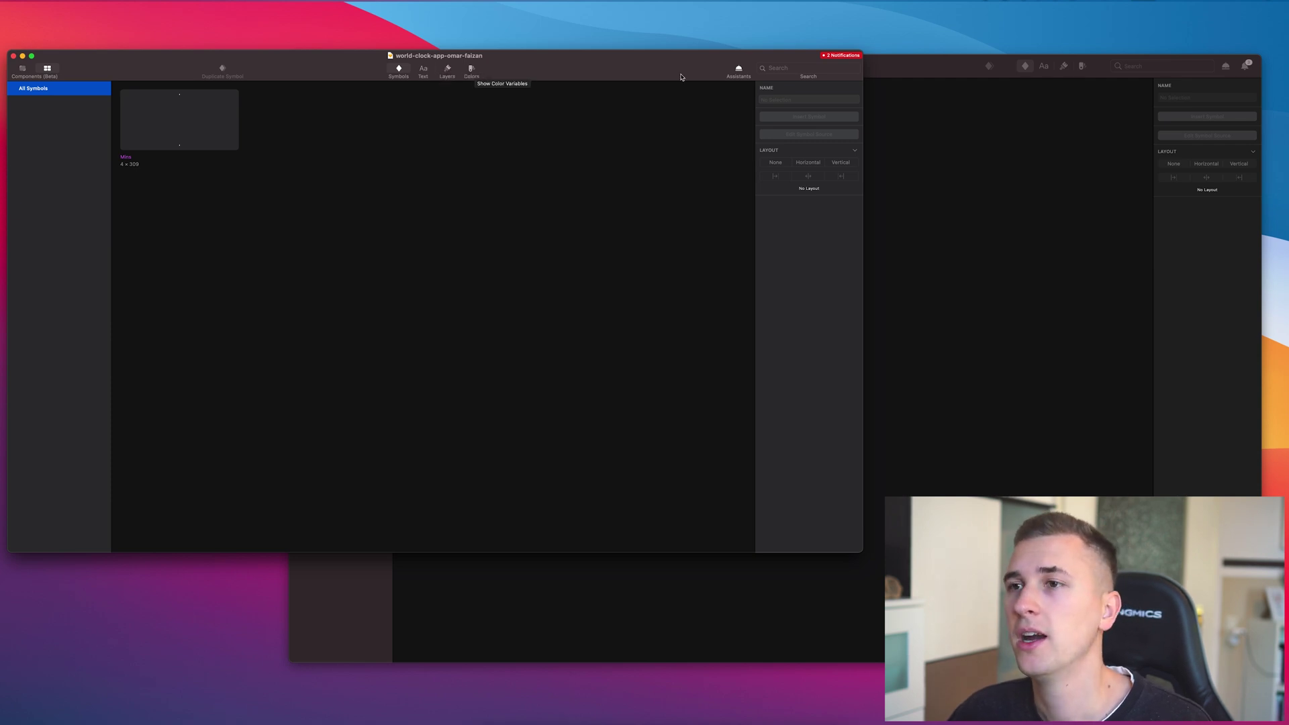
{"action": "left_click", "coordinate": [948, 72]}
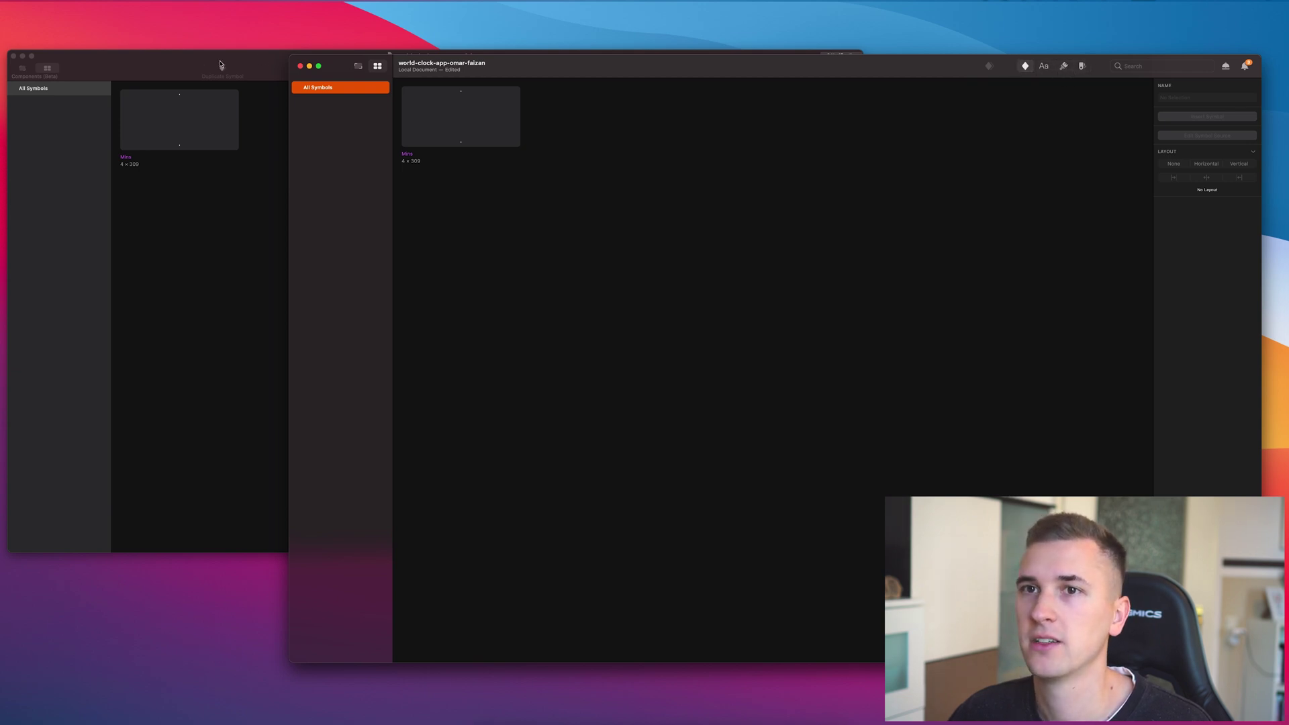
Shift the older window slightly and return the newer window to its Canvas view.
{"action": "left_click", "coordinate": [262, 61]}
{"action": "left_click_drag", "start_coordinate": [256, 62], "coordinate": [266, 56]}
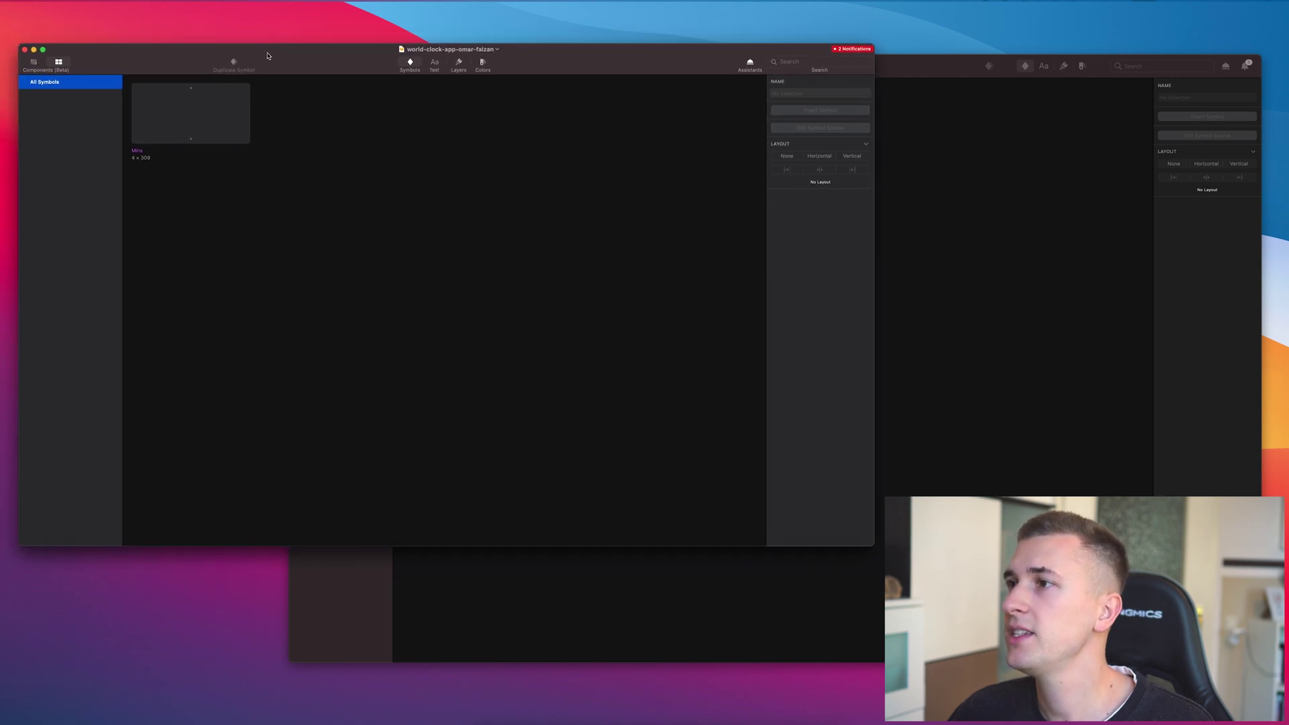
{"action": "left_click", "coordinate": [1006, 190]}
{"action": "left_click", "coordinate": [358, 66]}
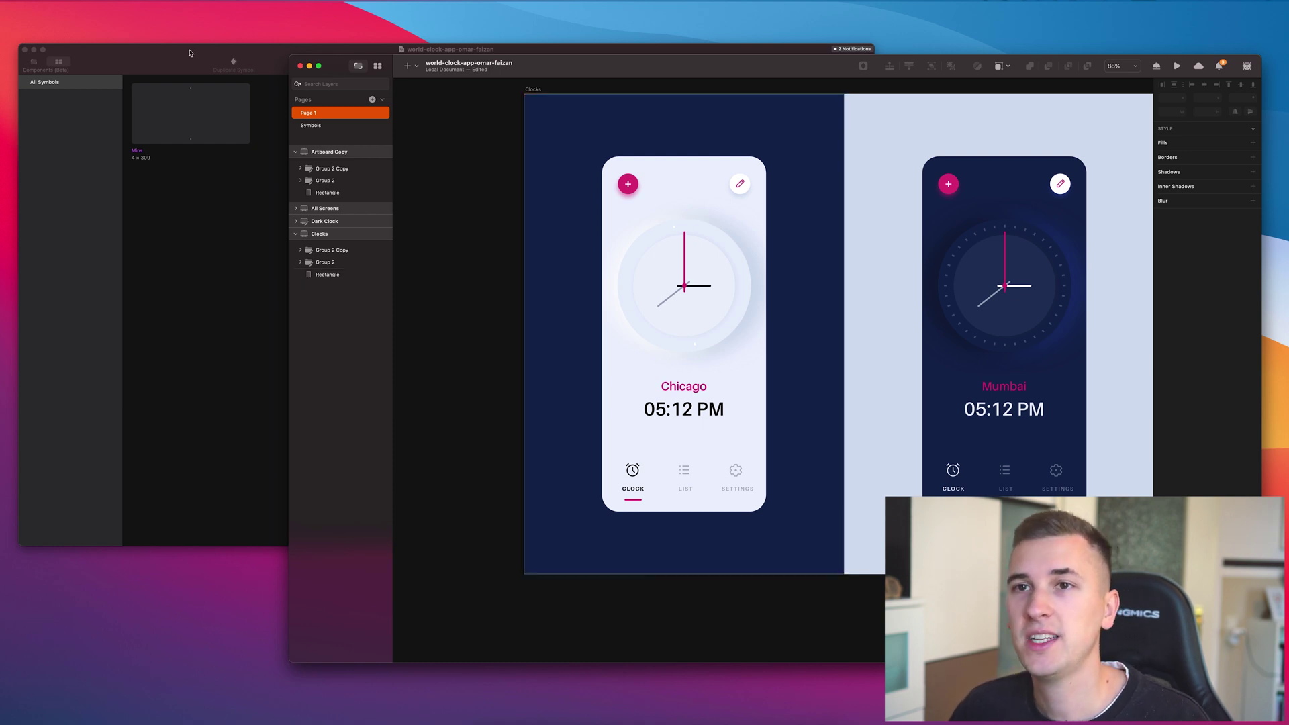
Move the older window lower behind the newer one and widen the newer window until it covers the older one.
{"action": "left_click", "coordinate": [475, 50]}
{"action": "left_click", "coordinate": [476, 56]}
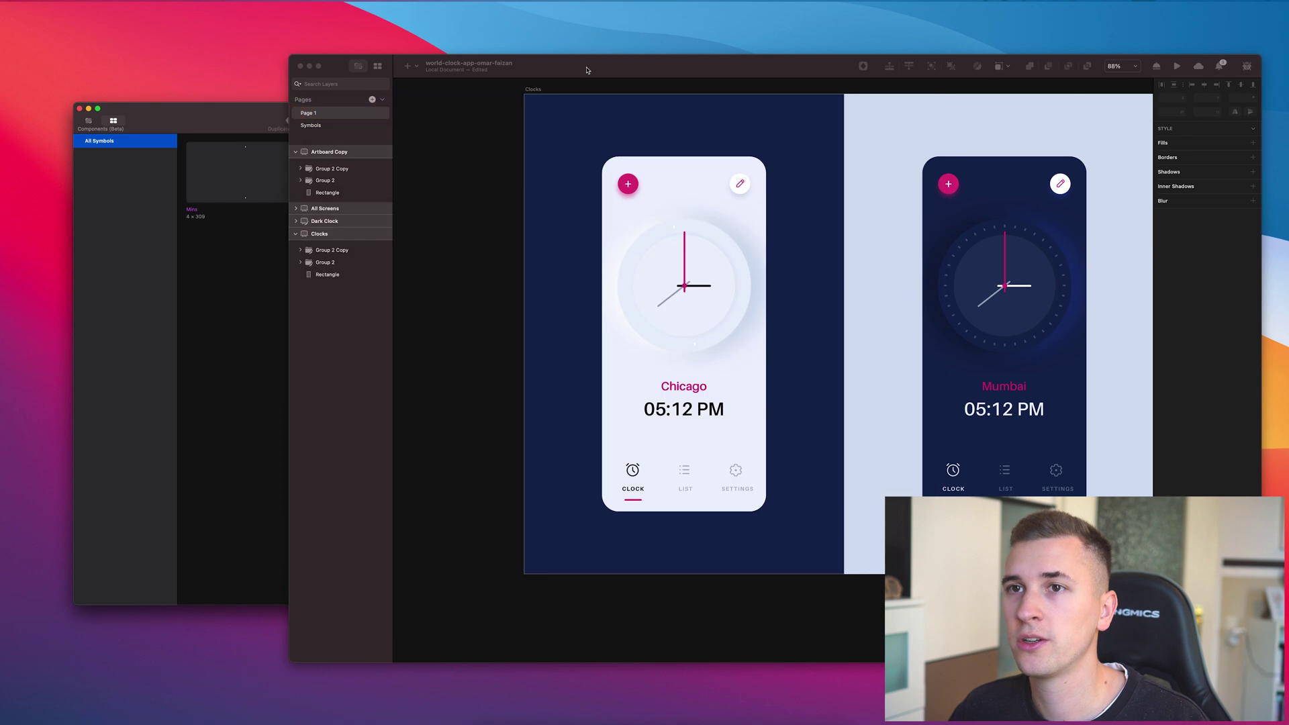
{"action": "left_click_drag", "start_coordinate": [289, 98], "coordinate": [42, 98]}
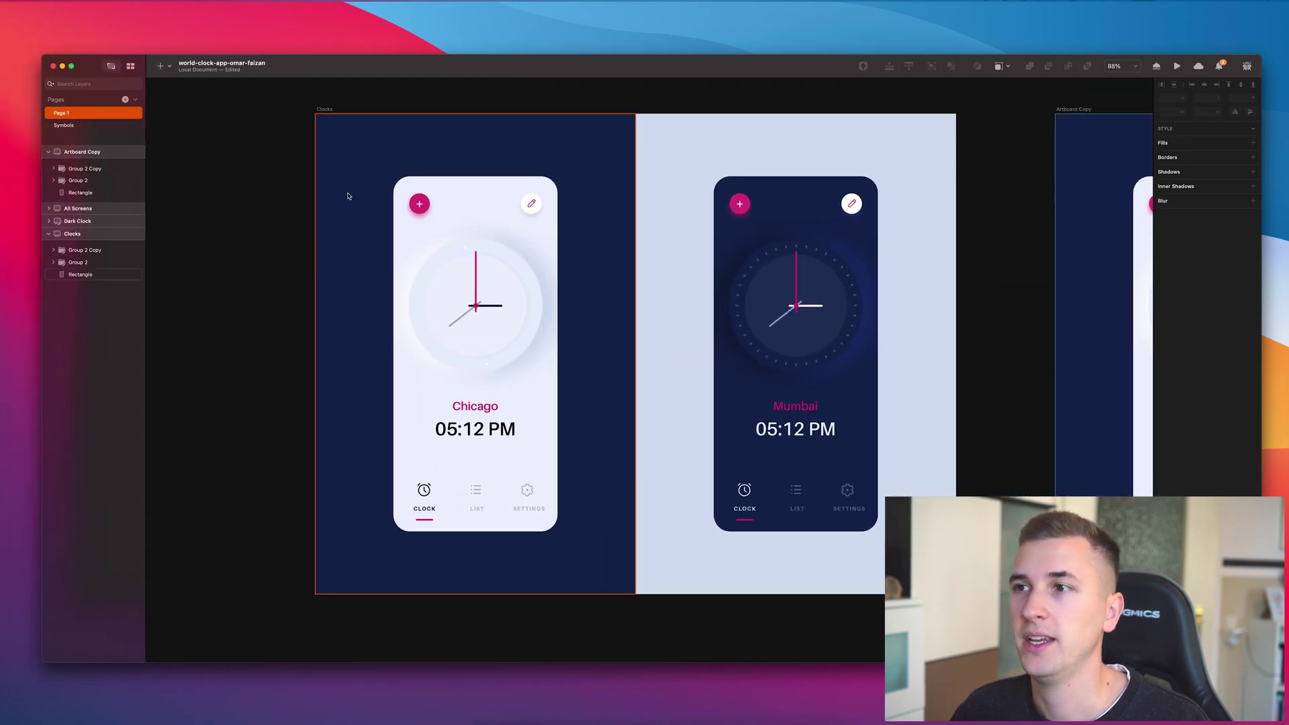
{"action": "right_click", "coordinate": [348, 196]}
{"action": "key", "text": "Escape"}
{"action": "scroll", "coordinate": [269, 195], "scroll_direction": "up", "scroll_amount": 2}
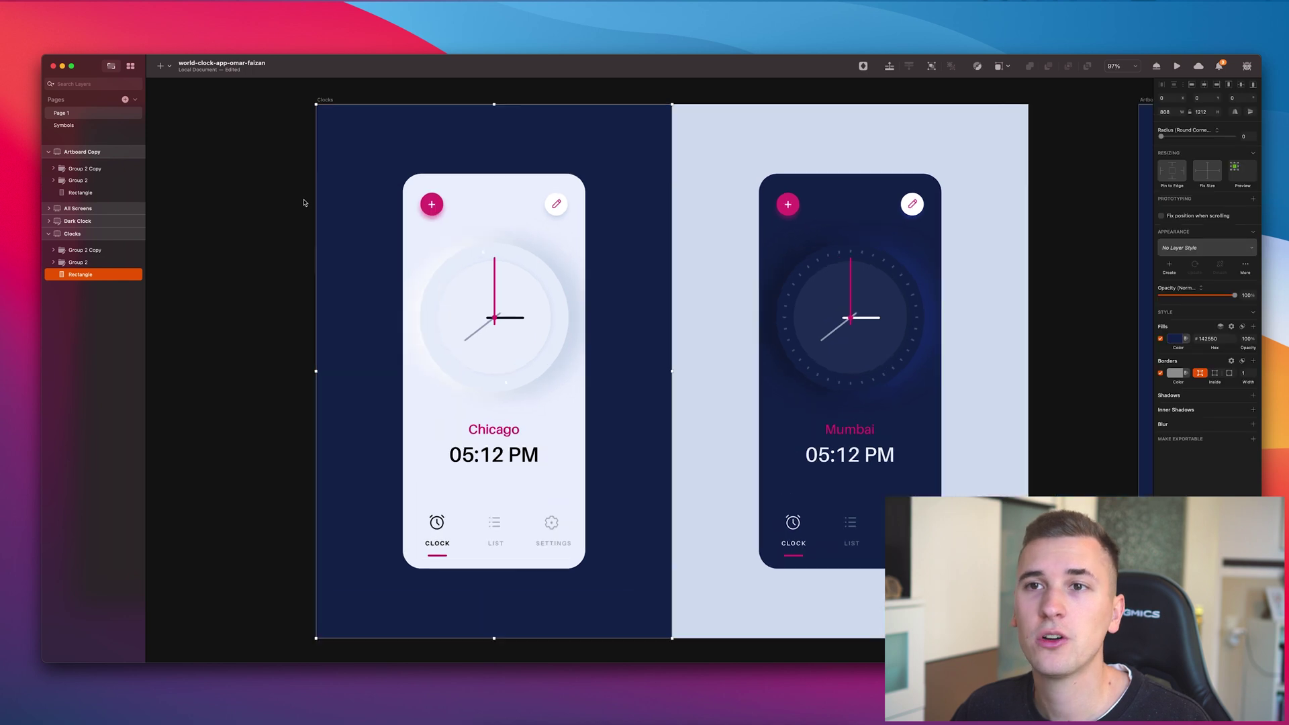
{"action": "left_click", "coordinate": [234, 195]}
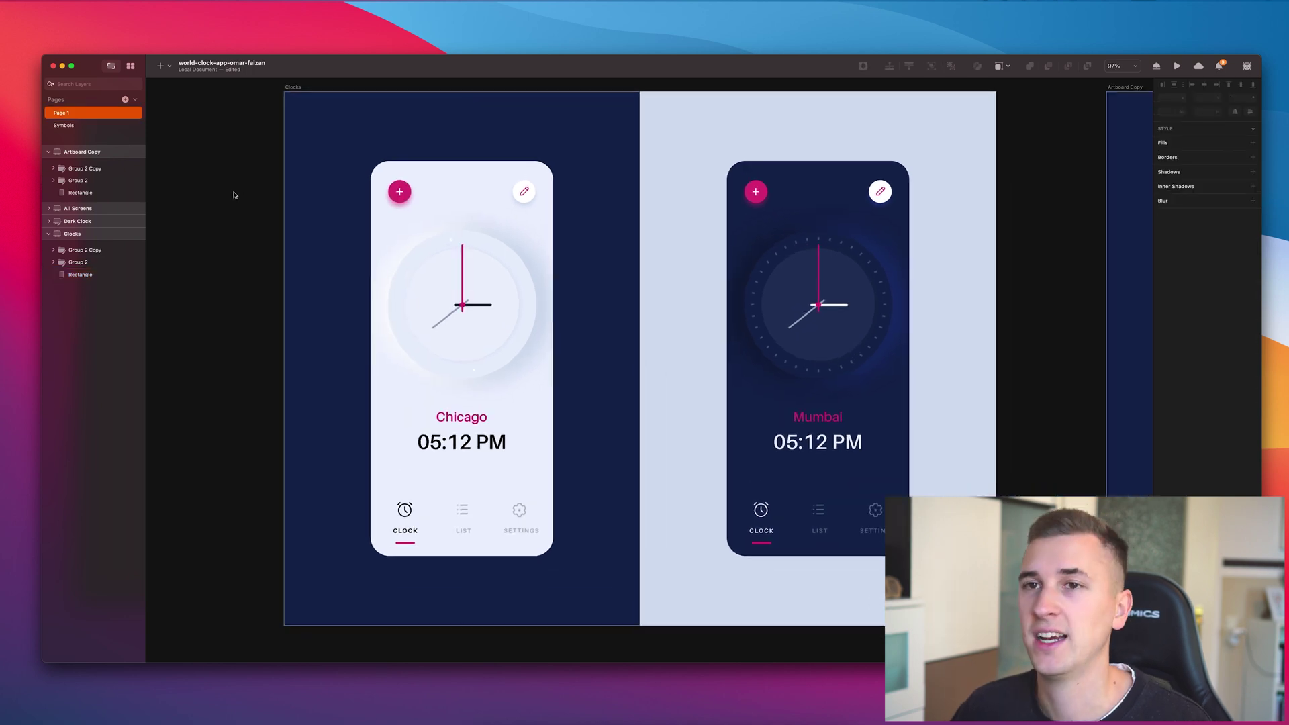
{"action": "scroll", "coordinate": [311, 207], "scroll_direction": "up", "scroll_amount": 3}
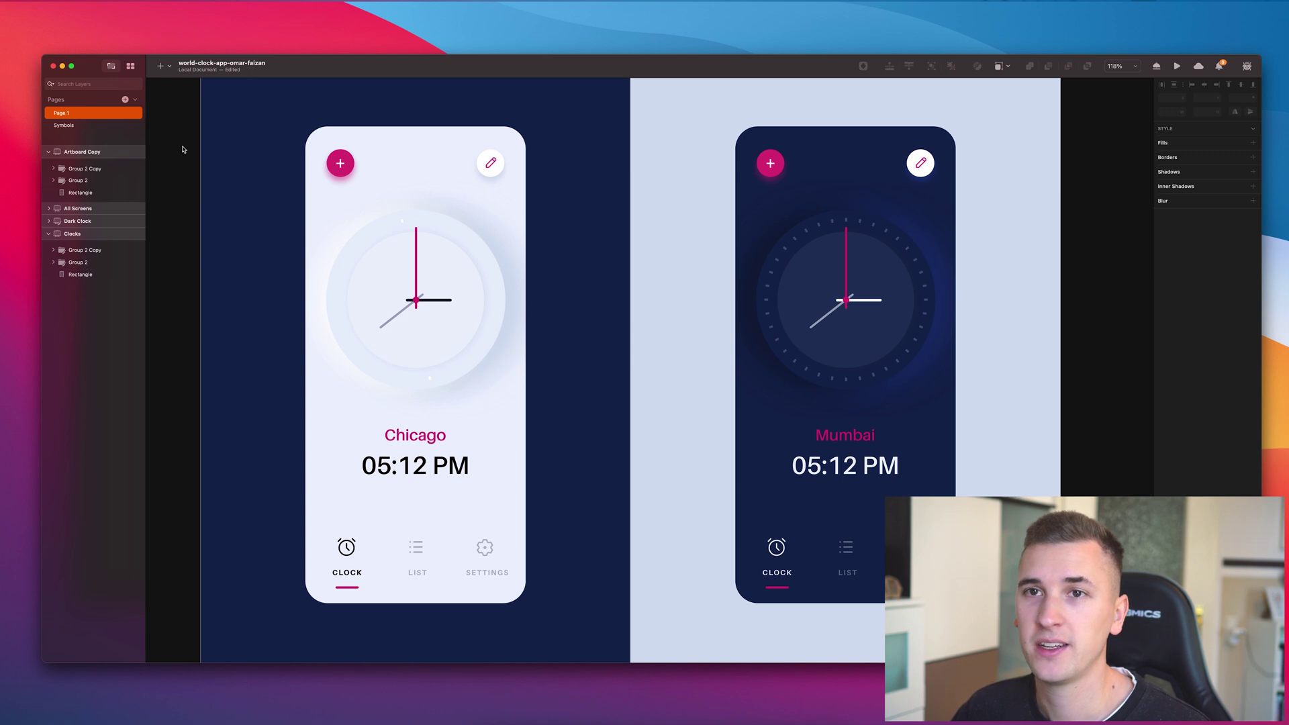
{"action": "scroll", "coordinate": [182, 149], "scroll_direction": "up", "scroll_amount": 3}
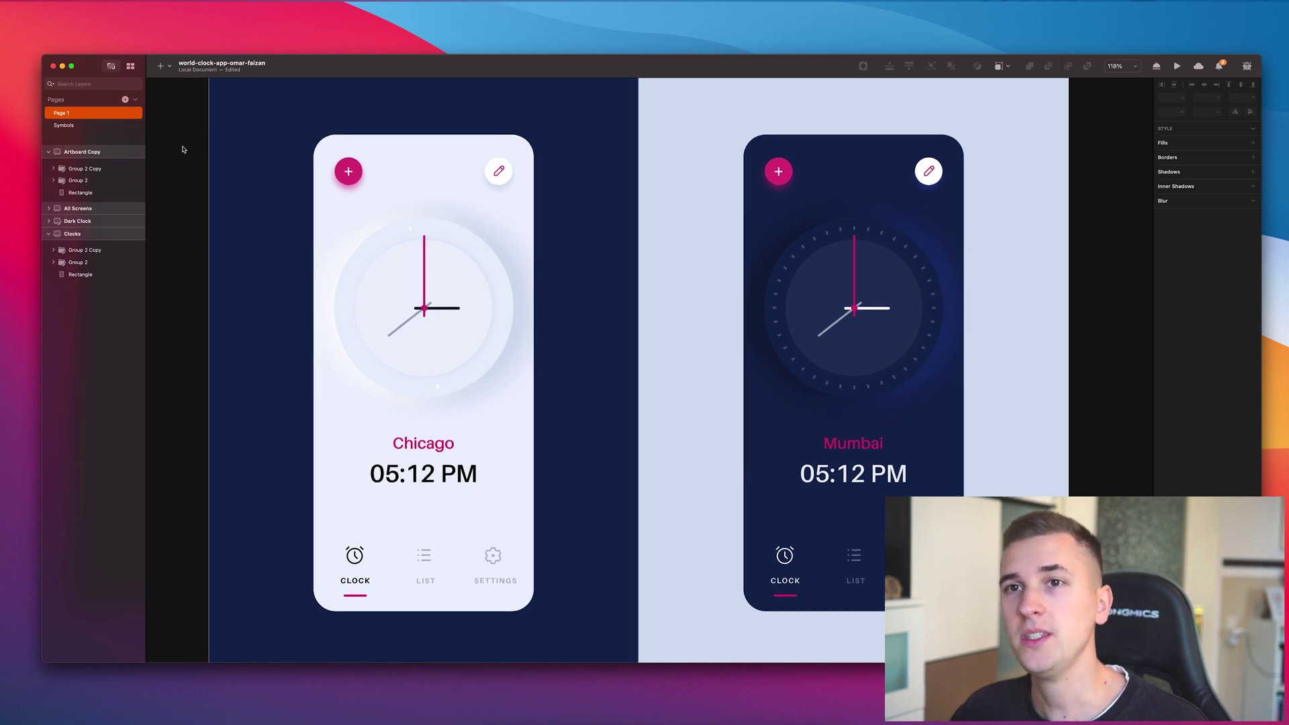
{"action": "scroll", "coordinate": [182, 149], "scroll_direction": "left", "scroll_amount": 1}
{"action": "scroll", "coordinate": [182, 149], "scroll_direction": "up", "scroll_amount": 1}
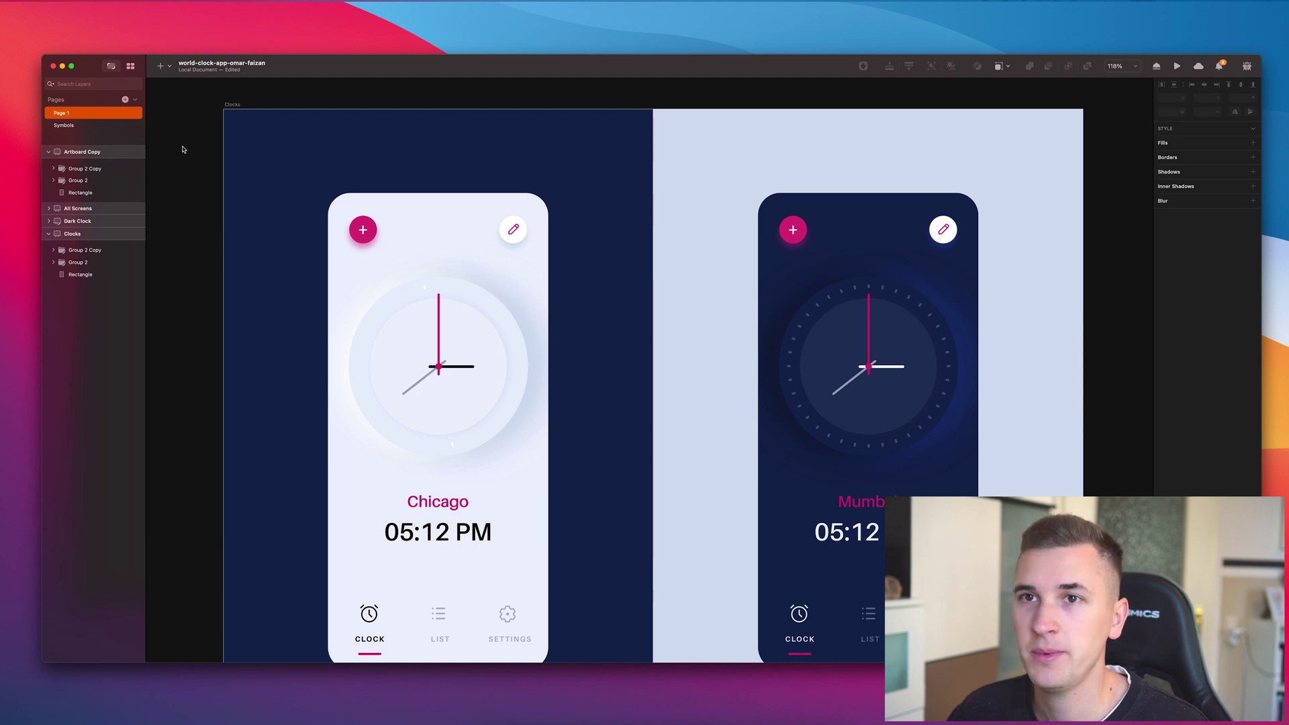
{"action": "scroll", "coordinate": [258, 166], "scroll_direction": "down", "scroll_amount": 3}
{"action": "scroll", "coordinate": [258, 165], "scroll_direction": "right", "scroll_amount": 3}
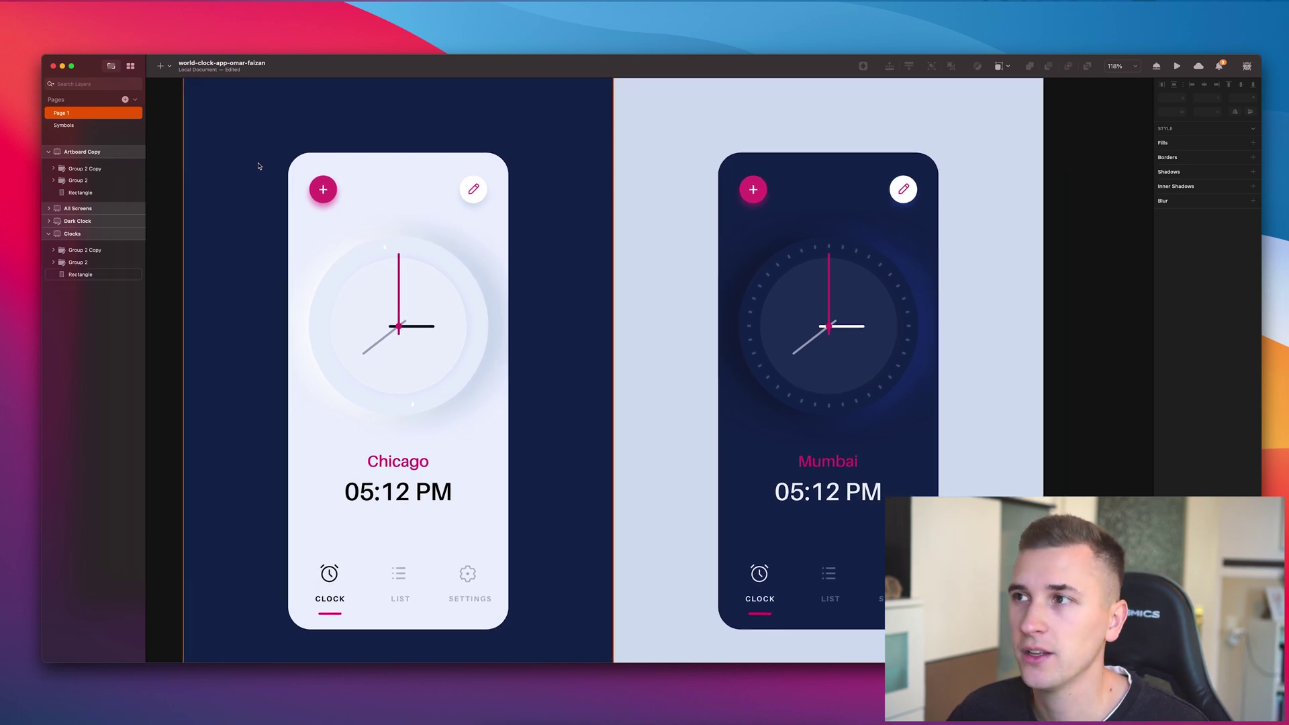
{"action": "scroll", "coordinate": [259, 166], "scroll_direction": "left", "scroll_amount": 3}
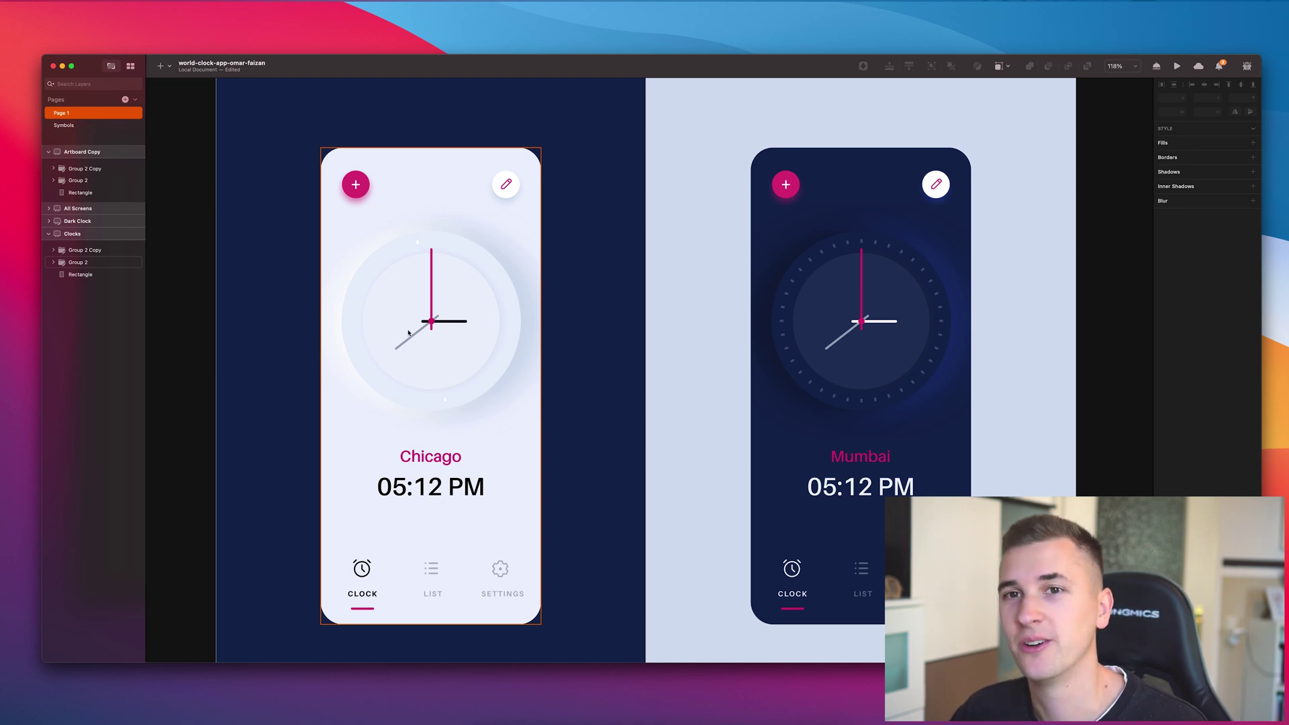
{"action": "scroll", "coordinate": [387, 299], "scroll_direction": "up", "scroll_amount": 5}
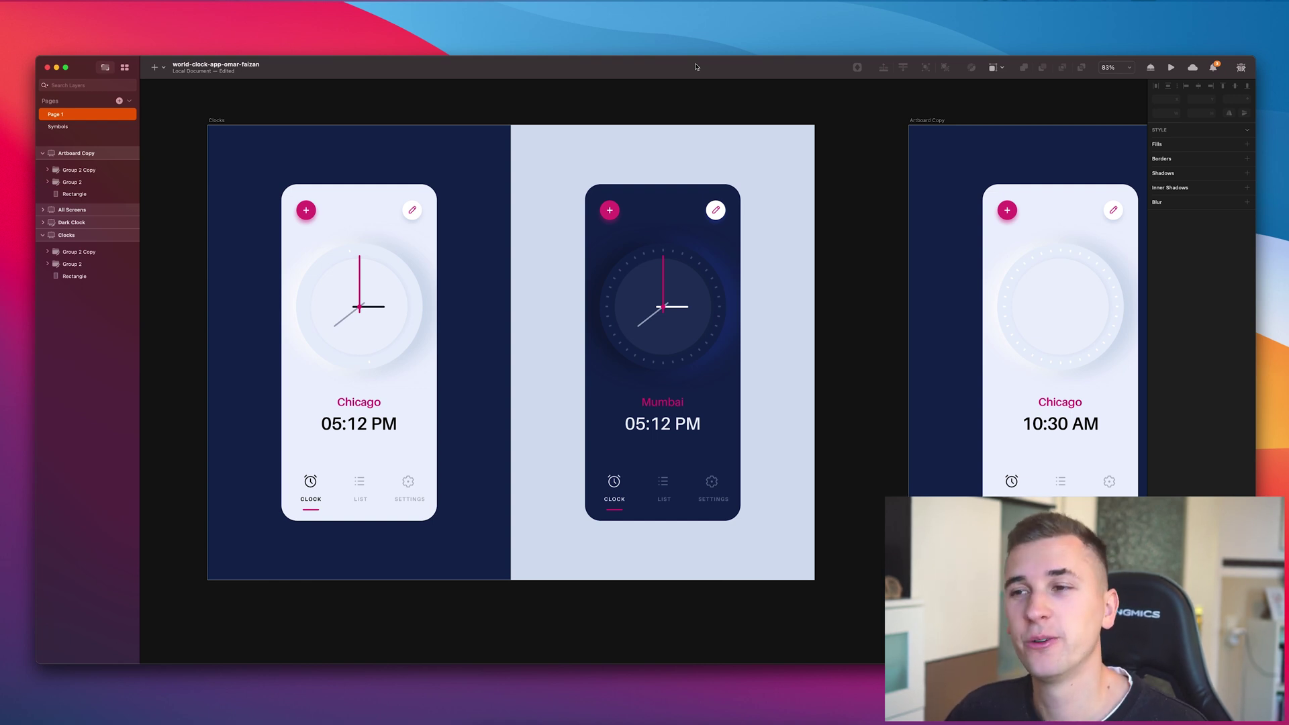
Draw a rectangle about 415 by 284 on the empty canvas below the Clocks artboard and place a duplicate to its right.
{"action": "scroll", "coordinate": [618, 218], "scroll_direction": "down", "scroll_amount": 5}
{"action": "scroll", "coordinate": [618, 218], "scroll_direction": "left", "scroll_amount": 3}
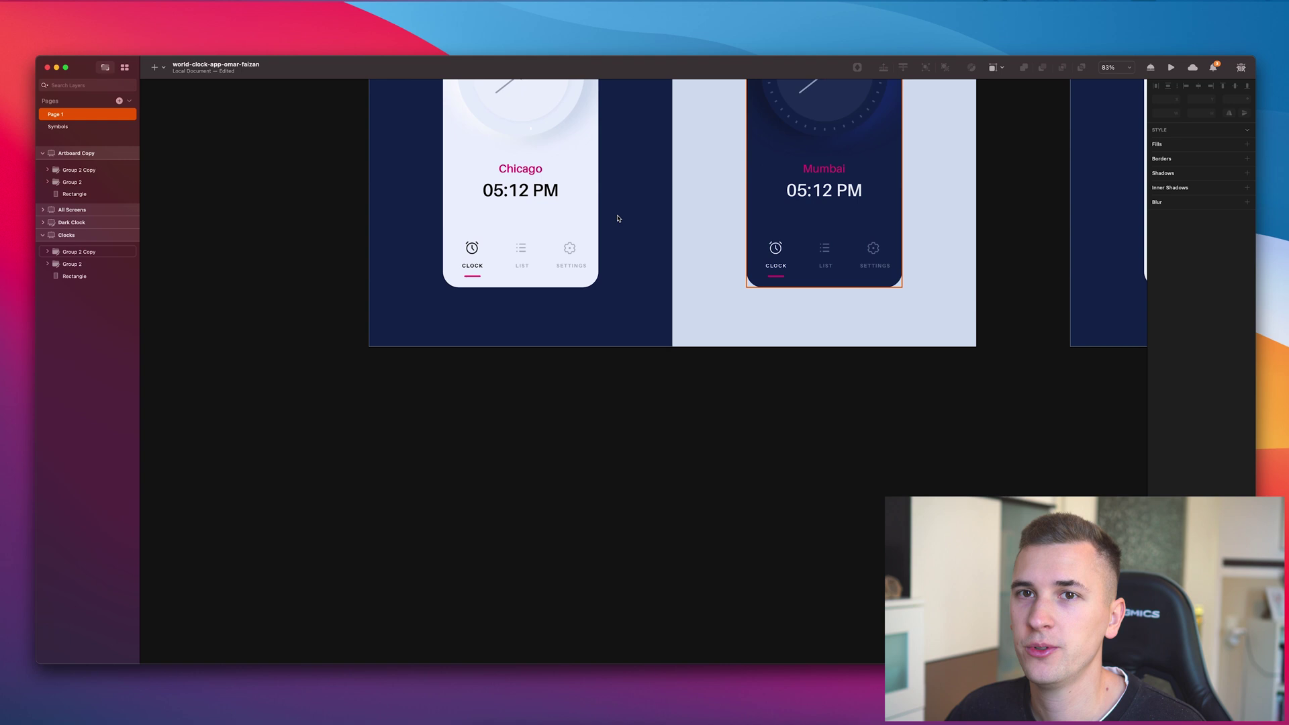
{"action": "scroll", "coordinate": [619, 218], "scroll_direction": "down", "scroll_amount": 2}
{"action": "scroll", "coordinate": [618, 218], "scroll_direction": "right", "scroll_amount": 2}
{"action": "left_click", "coordinate": [617, 216]}
{"action": "left_click_drag", "start_coordinate": [341, 393], "coordinate": [497, 501]}
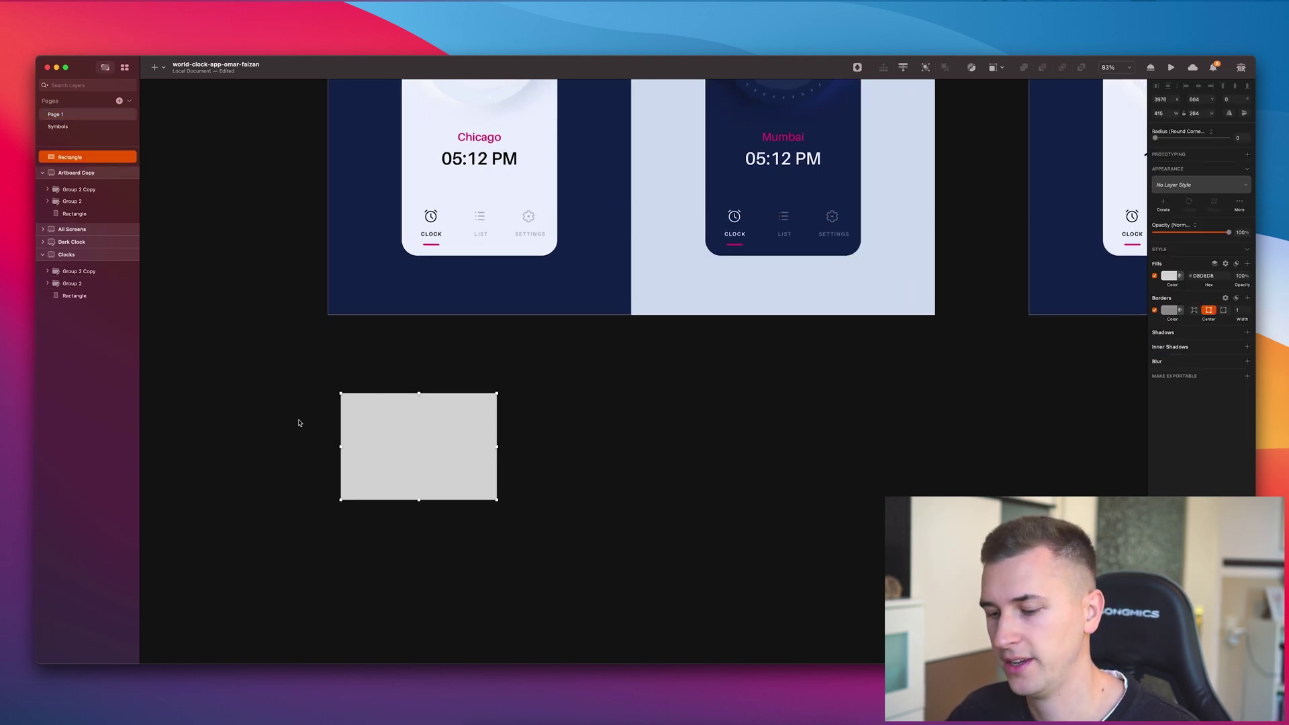
{"action": "key", "text": "super+d"}
{"action": "left_click_drag", "start_coordinate": [423, 426], "coordinate": [622, 423]}
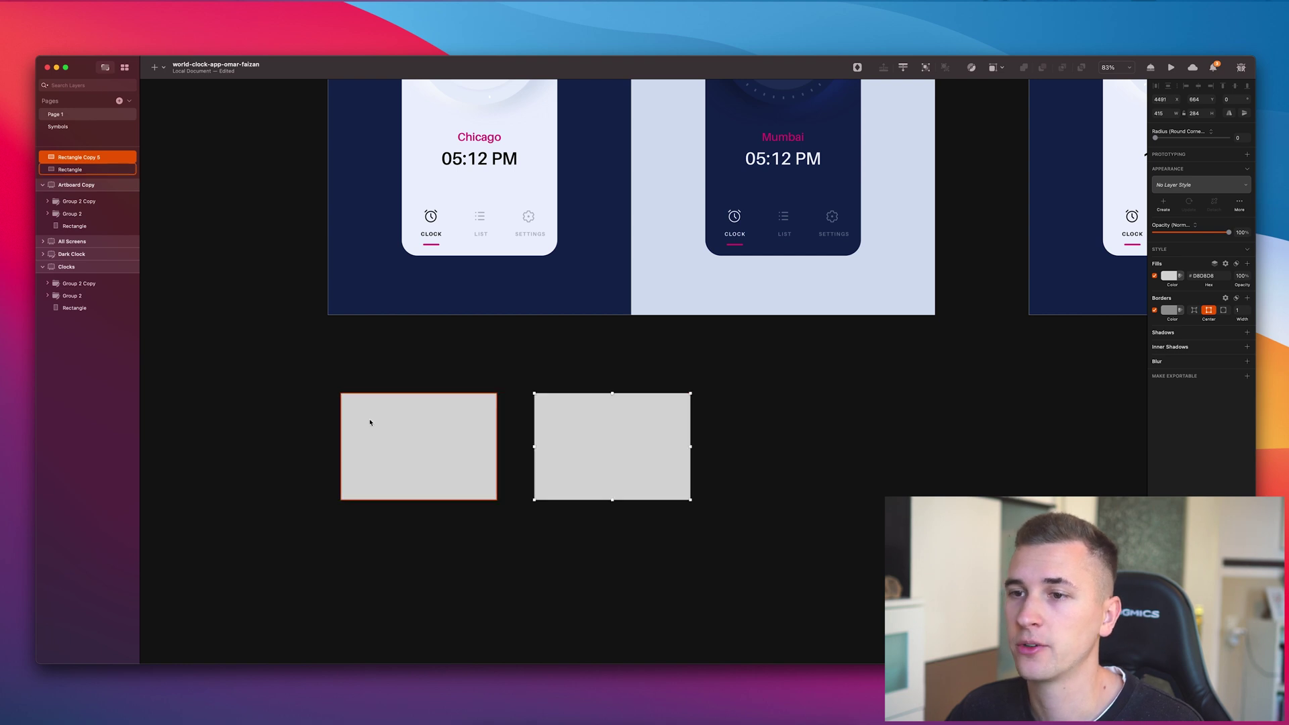
Fill the right-hand rectangle with teal #54ADAD.
{"action": "left_click", "coordinate": [370, 423], "text": "shift"}
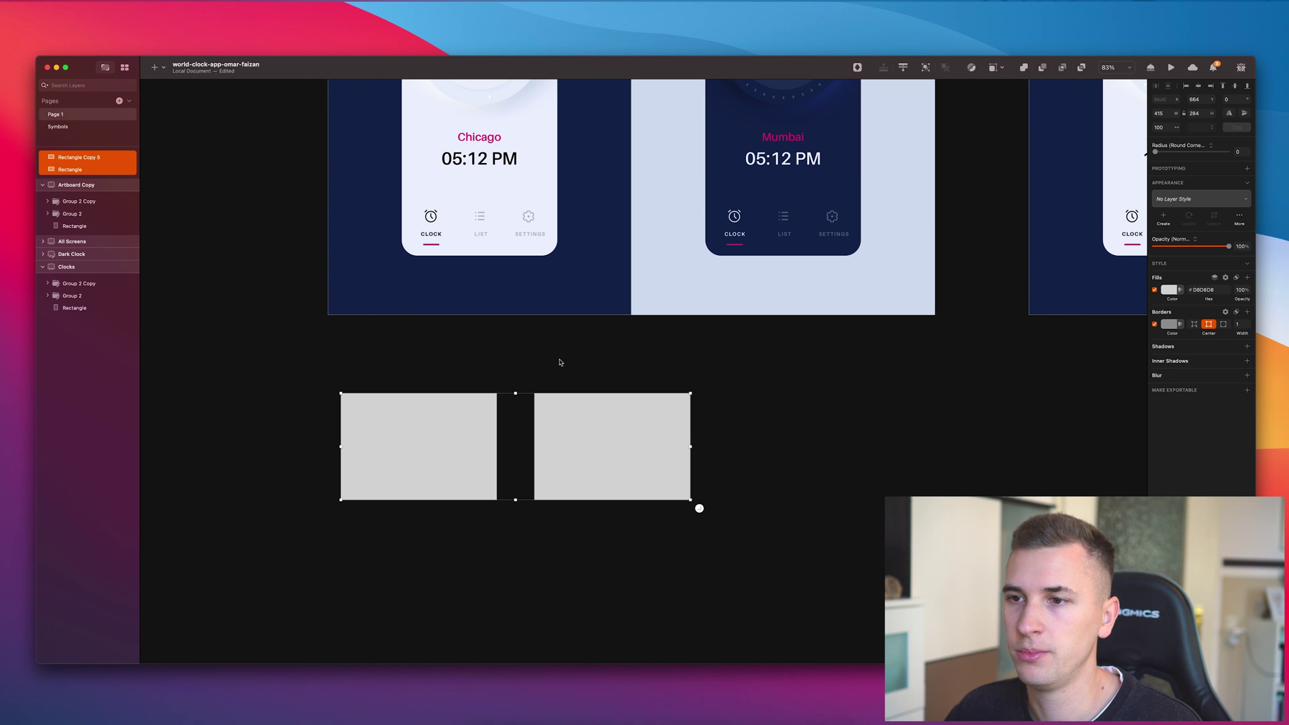
{"action": "left_click", "coordinate": [600, 464]}
{"action": "left_click", "coordinate": [1169, 275]}
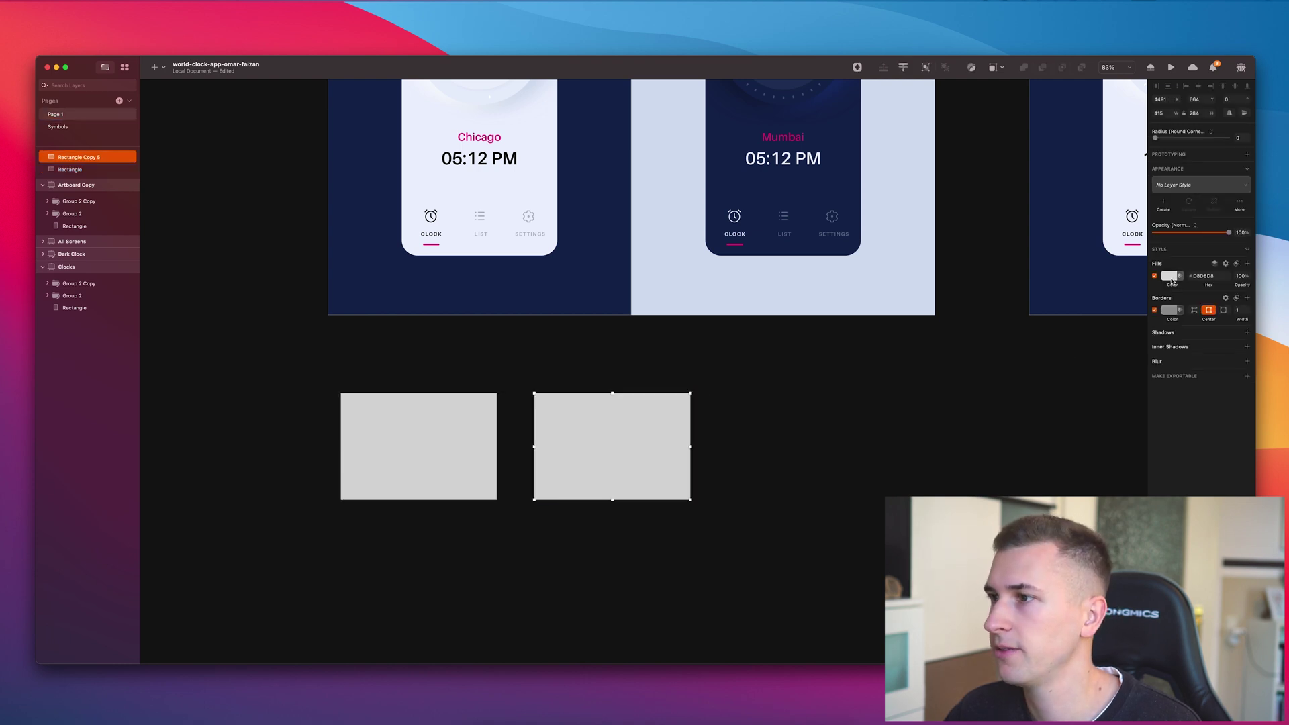
{"action": "left_click_drag", "start_coordinate": [1182, 367], "coordinate": [1203, 336]}
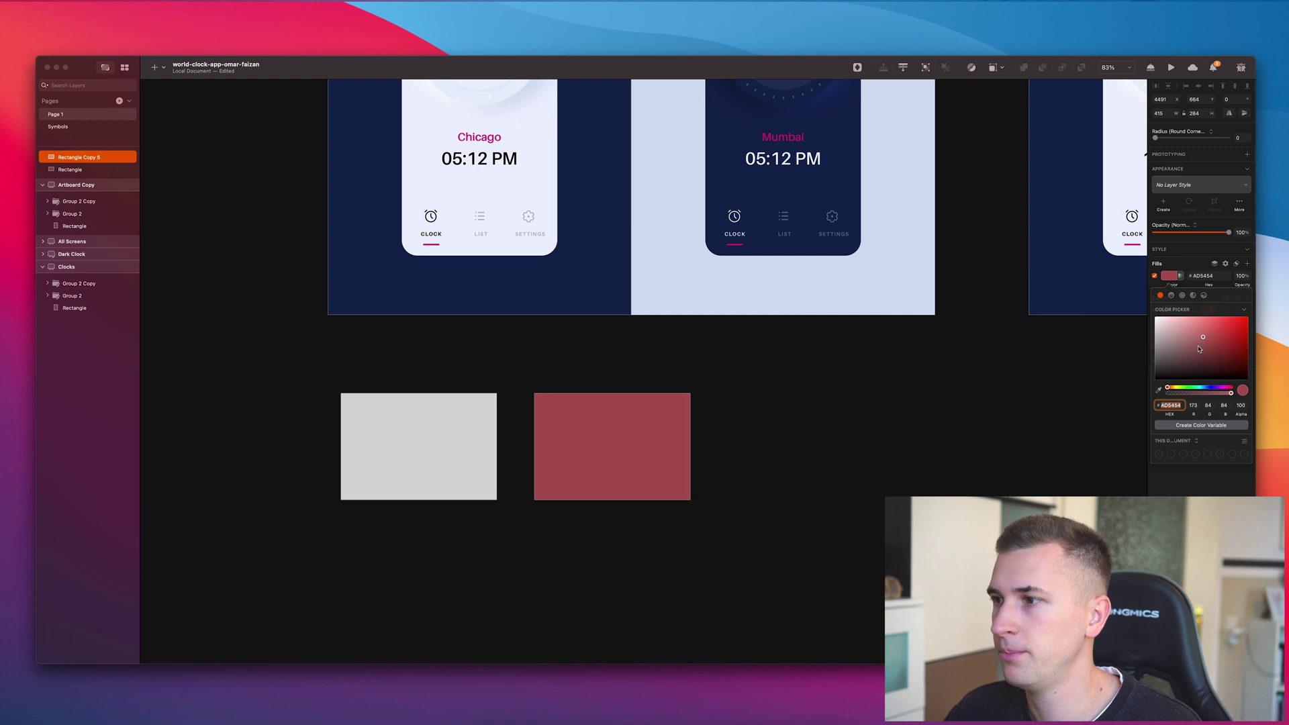
{"action": "left_click", "coordinate": [1199, 390]}
Give the left-hand rectangle a purple fill.
{"action": "left_click", "coordinate": [374, 451]}
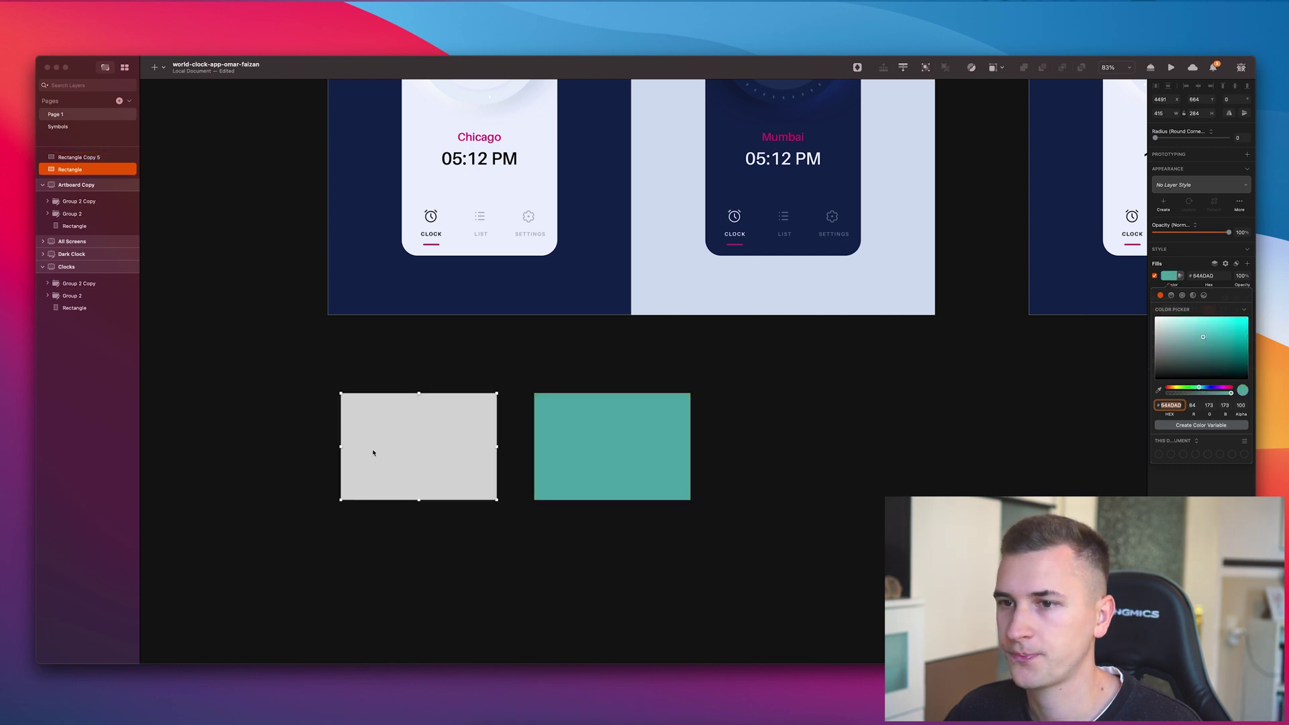
{"action": "left_click_drag", "start_coordinate": [1207, 389], "coordinate": [1223, 388]}
{"action": "left_click", "coordinate": [1204, 335]}
{"action": "left_click_drag", "start_coordinate": [1195, 345], "coordinate": [1201, 337]}
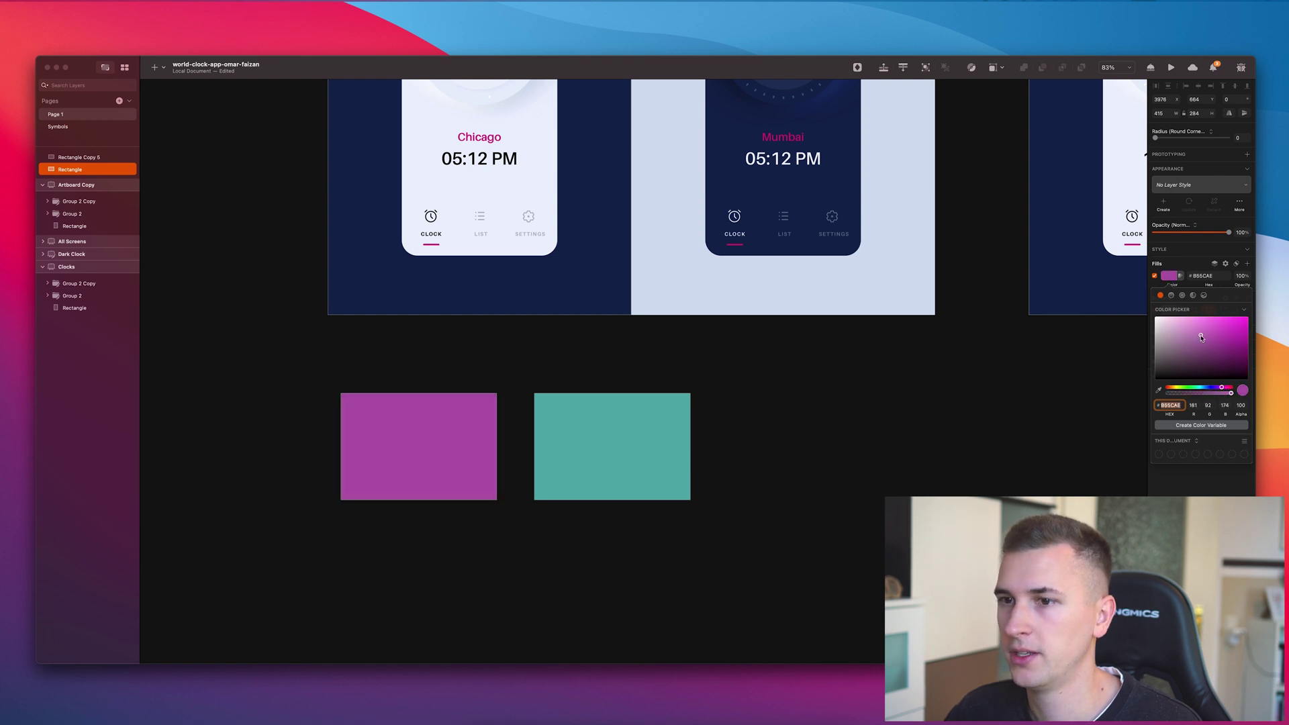
Turn off the borders of both rectangles together.
{"action": "left_click", "coordinate": [483, 437]}
{"action": "left_click", "coordinate": [575, 442], "text": "shift"}
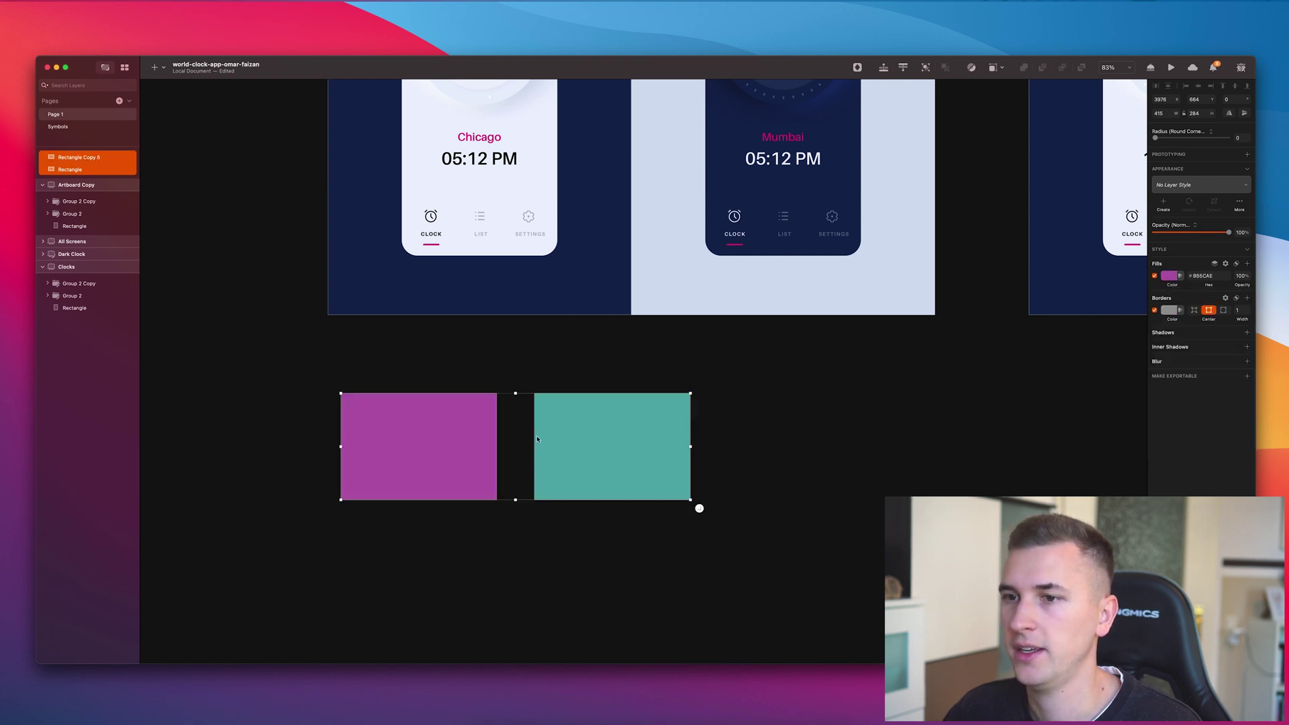
{"action": "left_click", "coordinate": [463, 430], "text": "shift"}
{"action": "left_click", "coordinate": [458, 425], "text": "shift"}
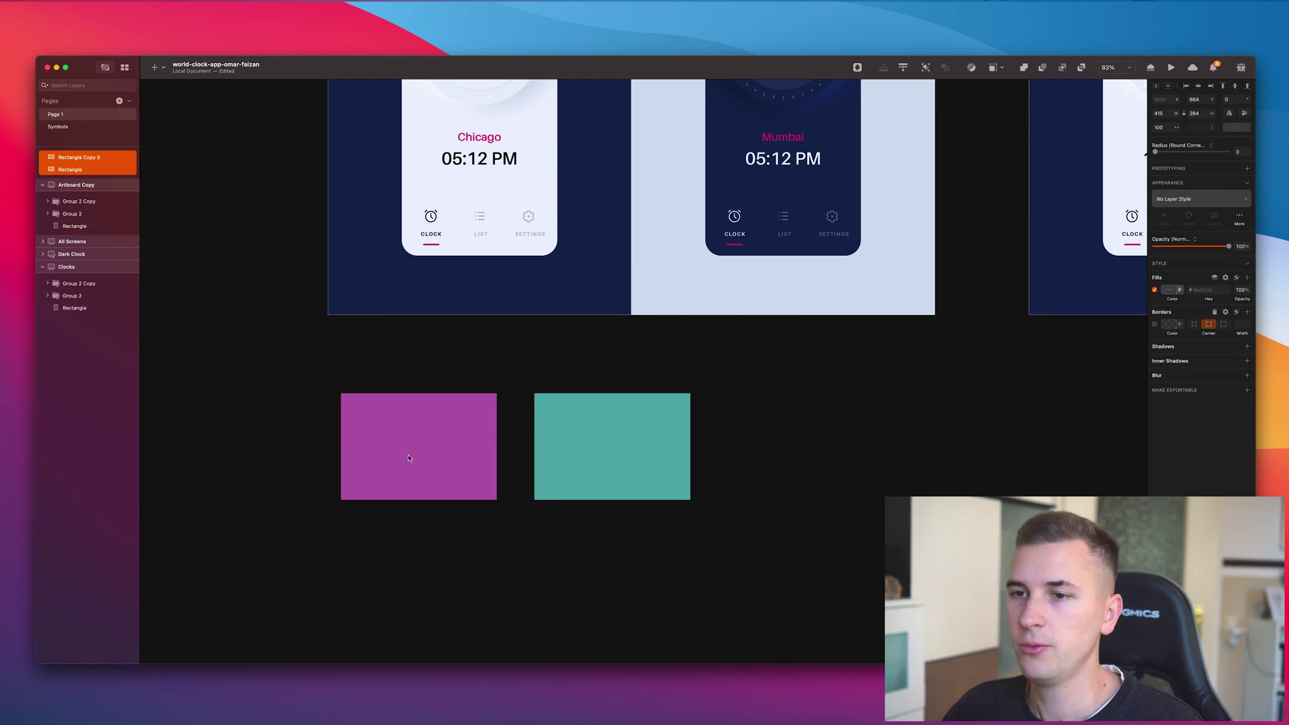
{"action": "left_click", "coordinate": [486, 360]}
Shift both rectangles slightly right and up, and widen the gap between them to 107.
{"action": "left_click", "coordinate": [470, 443]}
{"action": "left_click", "coordinate": [599, 451]}
{"action": "left_click", "coordinate": [485, 451], "text": "shift"}
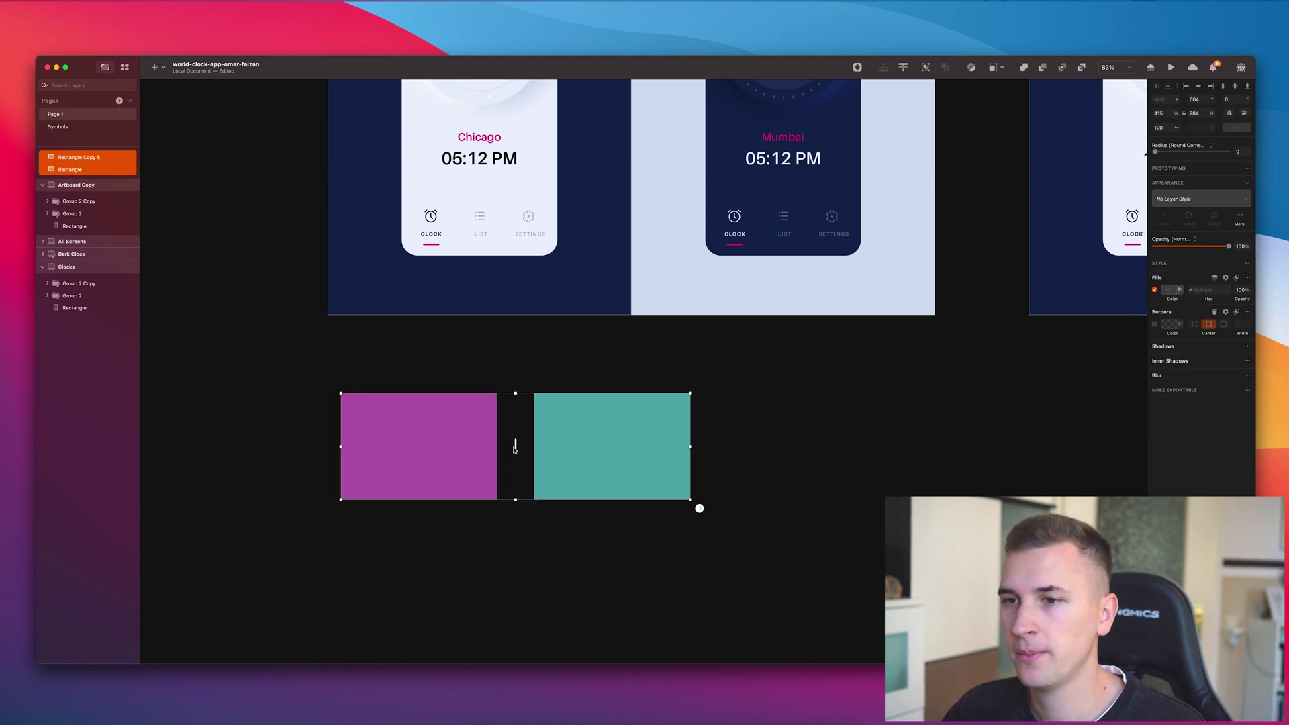
{"action": "left_click_drag", "start_coordinate": [420, 447], "coordinate": [472, 440]}
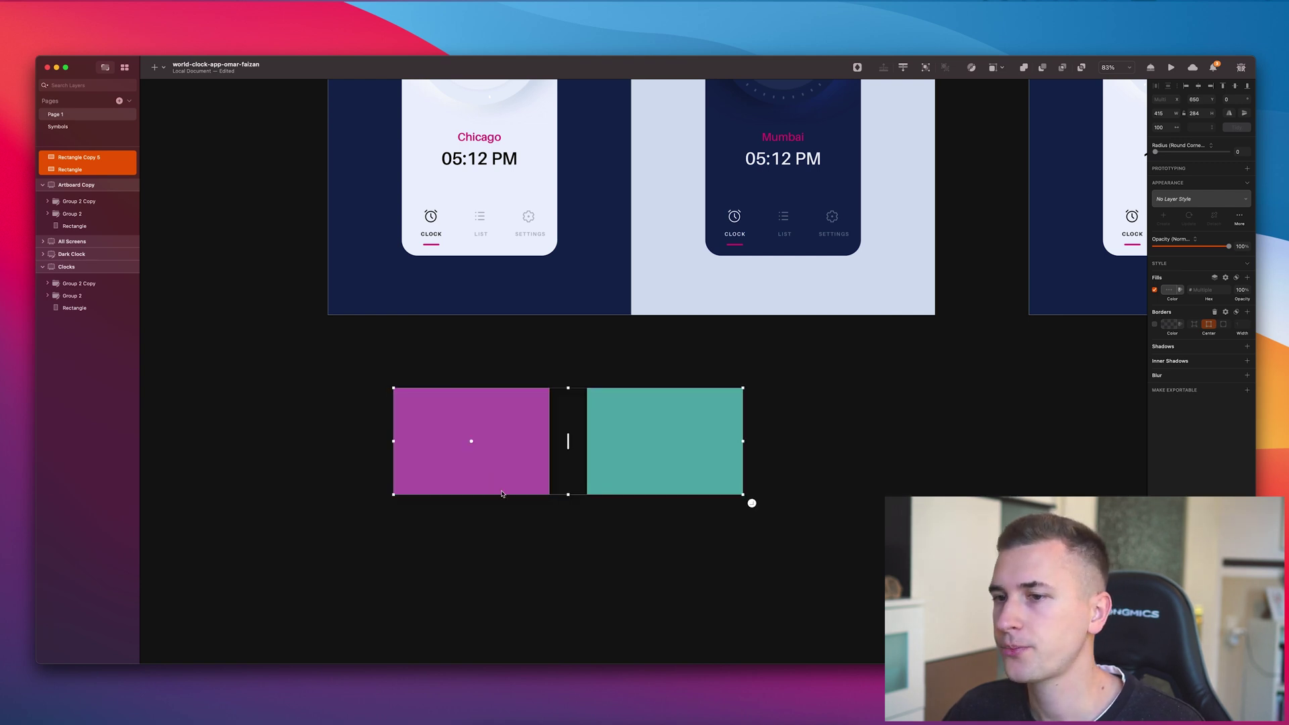
{"action": "mouse_move", "coordinate": [568, 441]}
{"action": "left_mouse_down"}
{"action": "mouse_move", "coordinate": [584, 446]}
{"action": "mouse_move", "coordinate": [566, 437]}
{"action": "left_mouse_up"}
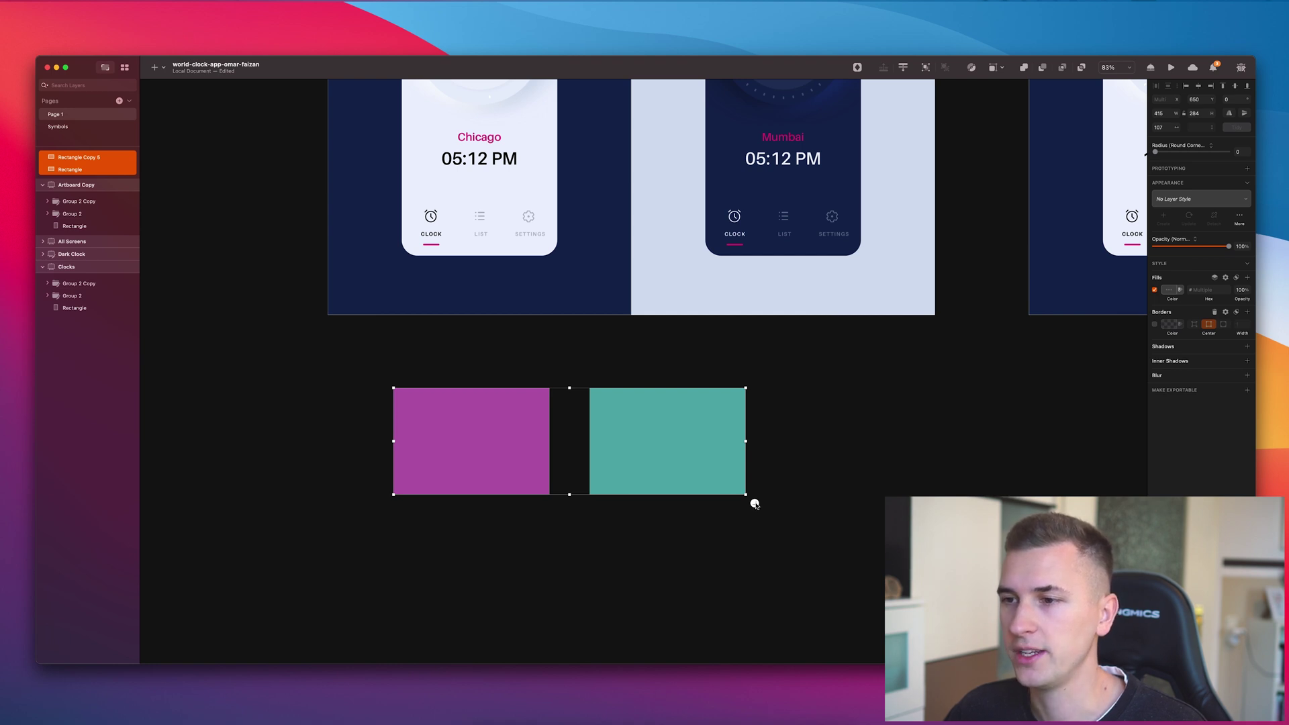
Repeat the two rectangles as a second row and set the gap between the rows to 94.
{"action": "left_click_drag", "start_coordinate": [755, 504], "coordinate": [702, 627]}
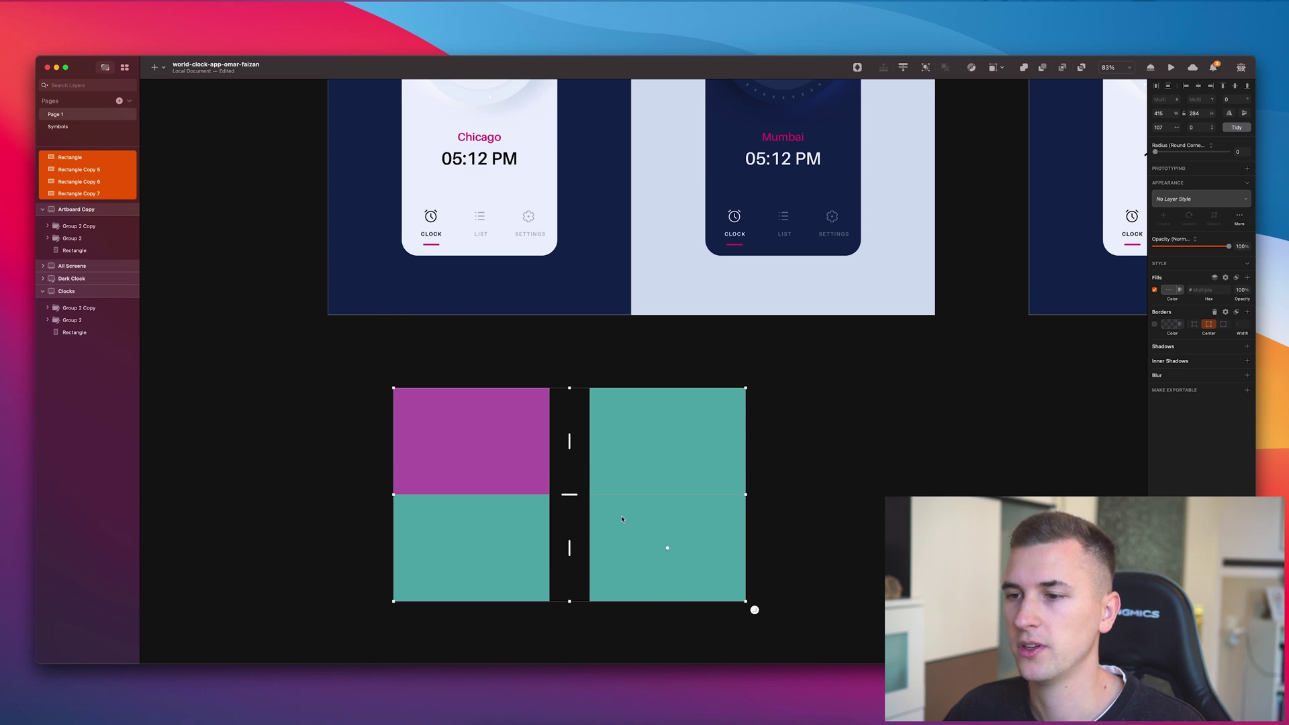
{"action": "scroll", "coordinate": [622, 511], "scroll_direction": "down", "scroll_amount": 3}
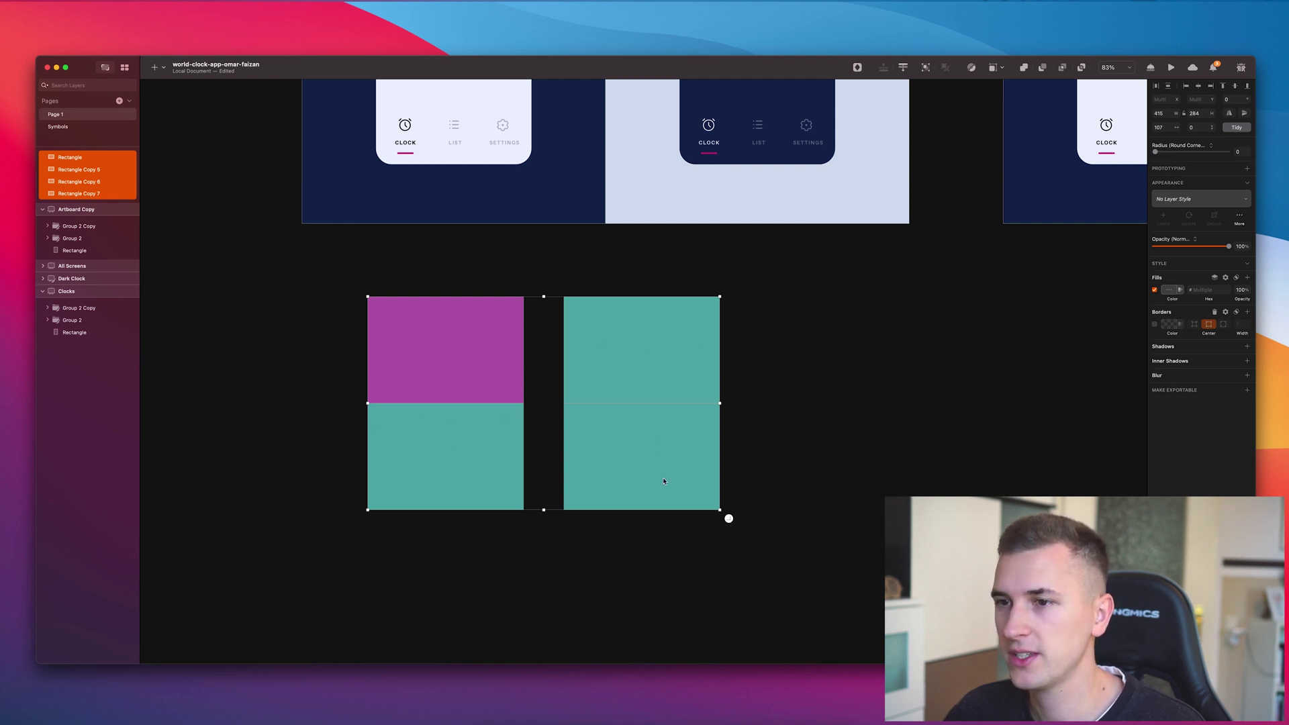
{"action": "left_click_drag", "start_coordinate": [543, 403], "coordinate": [544, 432]}
{"action": "scroll", "coordinate": [722, 510], "scroll_direction": "down", "scroll_amount": 3}
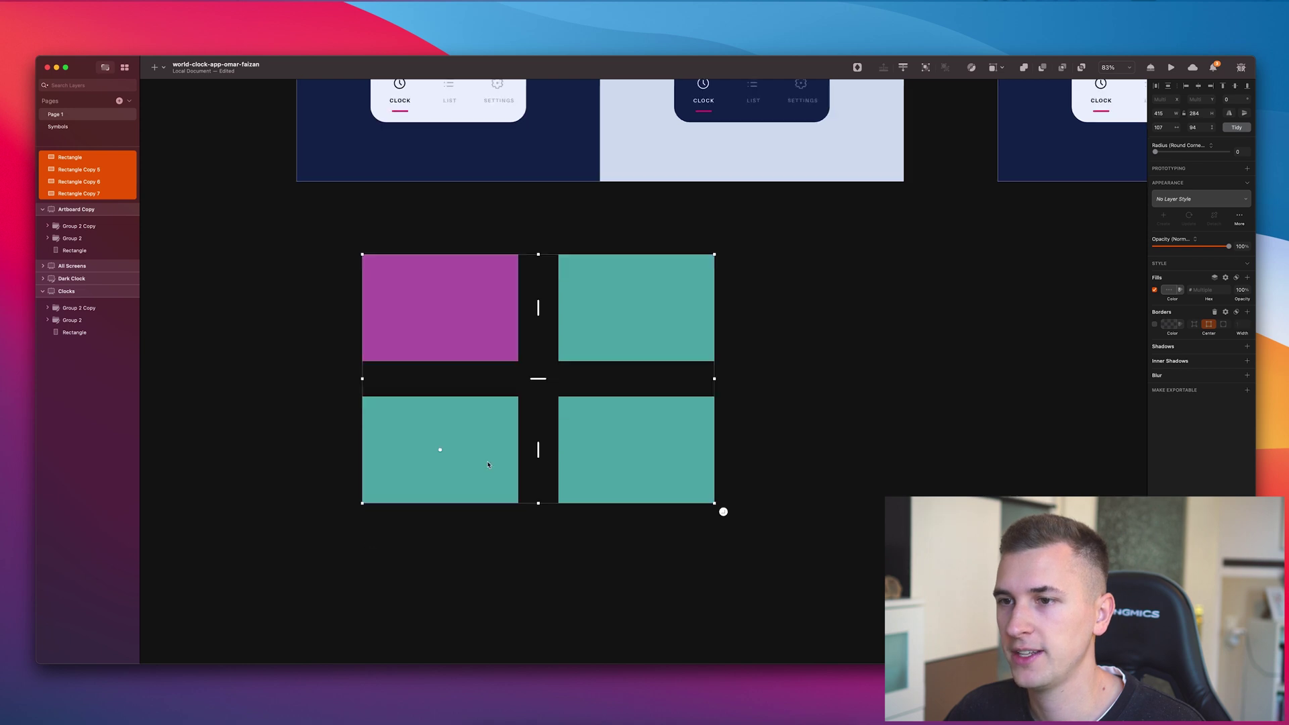
Extend the grid with a third row, setting the row gaps to 112 and the column gap to 224.
{"action": "left_click_drag", "start_coordinate": [724, 472], "coordinate": [708, 597]}
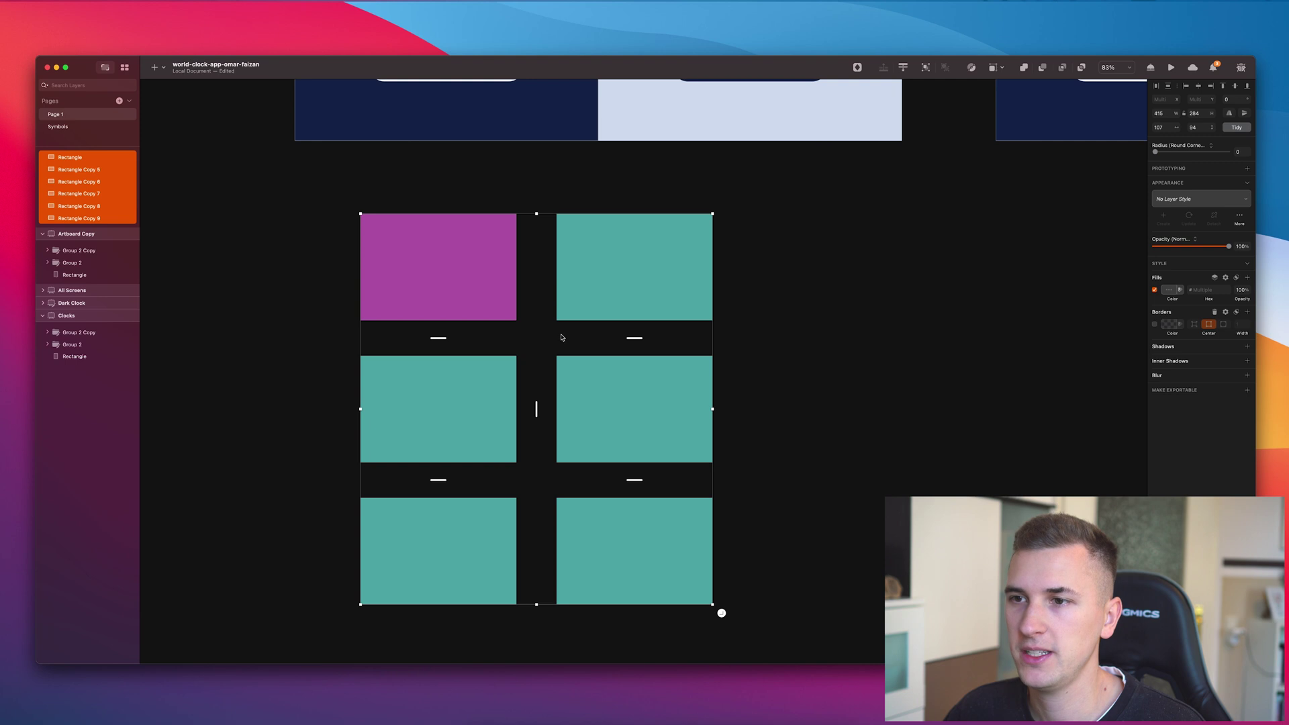
{"action": "scroll", "coordinate": [562, 337], "scroll_direction": "down", "scroll_amount": 4}
{"action": "mouse_move", "coordinate": [641, 365]}
{"action": "left_mouse_down"}
{"action": "mouse_move", "coordinate": [633, 418]}
{"action": "mouse_move", "coordinate": [640, 377]}
{"action": "left_mouse_up"}
{"action": "left_click_drag", "start_coordinate": [544, 299], "coordinate": [572, 301]}
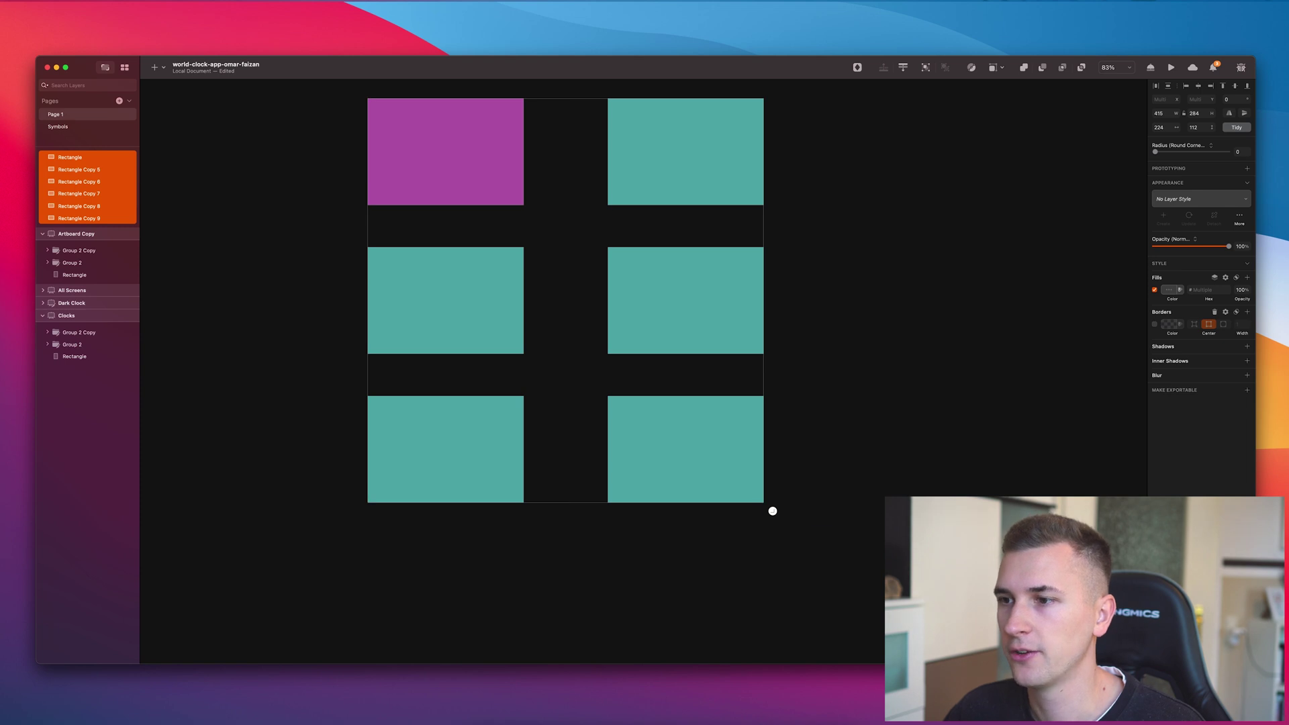
Extend the grid with a third column of teal rectangles.
{"action": "left_click_drag", "start_coordinate": [773, 512], "coordinate": [1008, 510]}
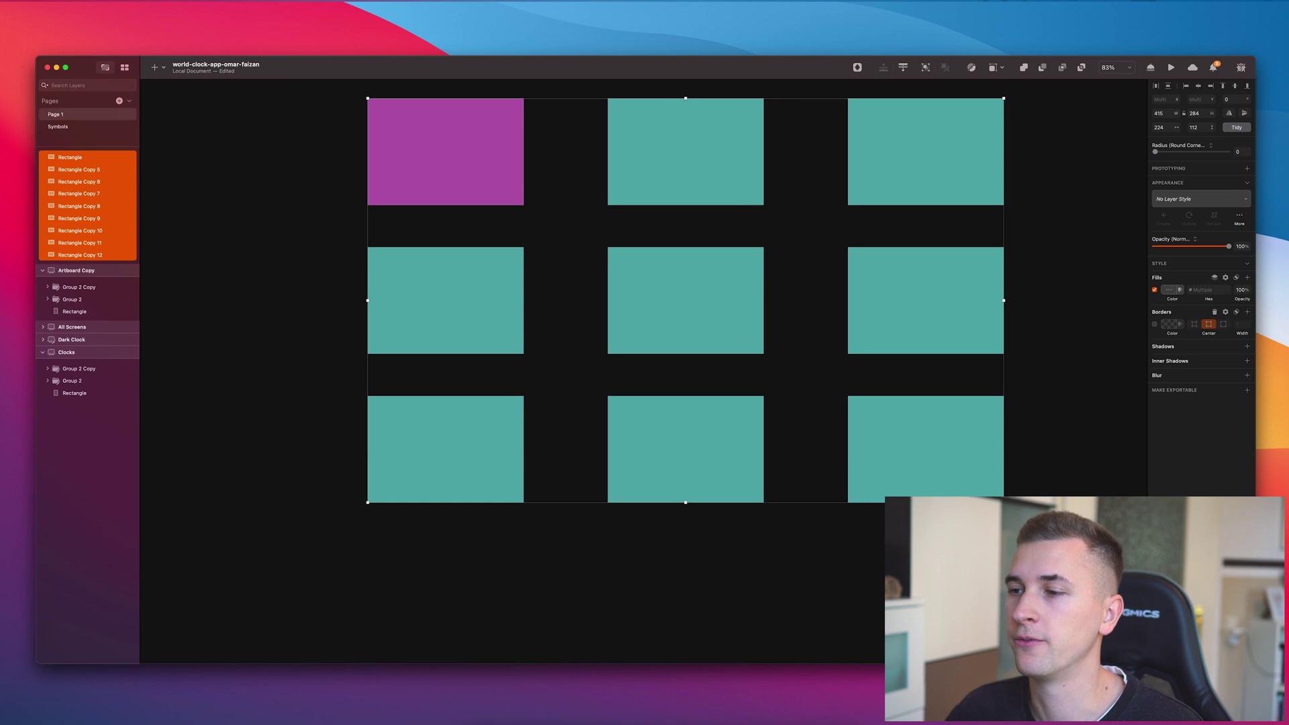
{"action": "left_click_drag", "start_coordinate": [926, 449], "coordinate": [919, 486]}
{"action": "scroll", "coordinate": [745, 420], "scroll_direction": "right", "scroll_amount": 5}
{"action": "scroll", "coordinate": [745, 420], "scroll_direction": "up", "scroll_amount": 2}
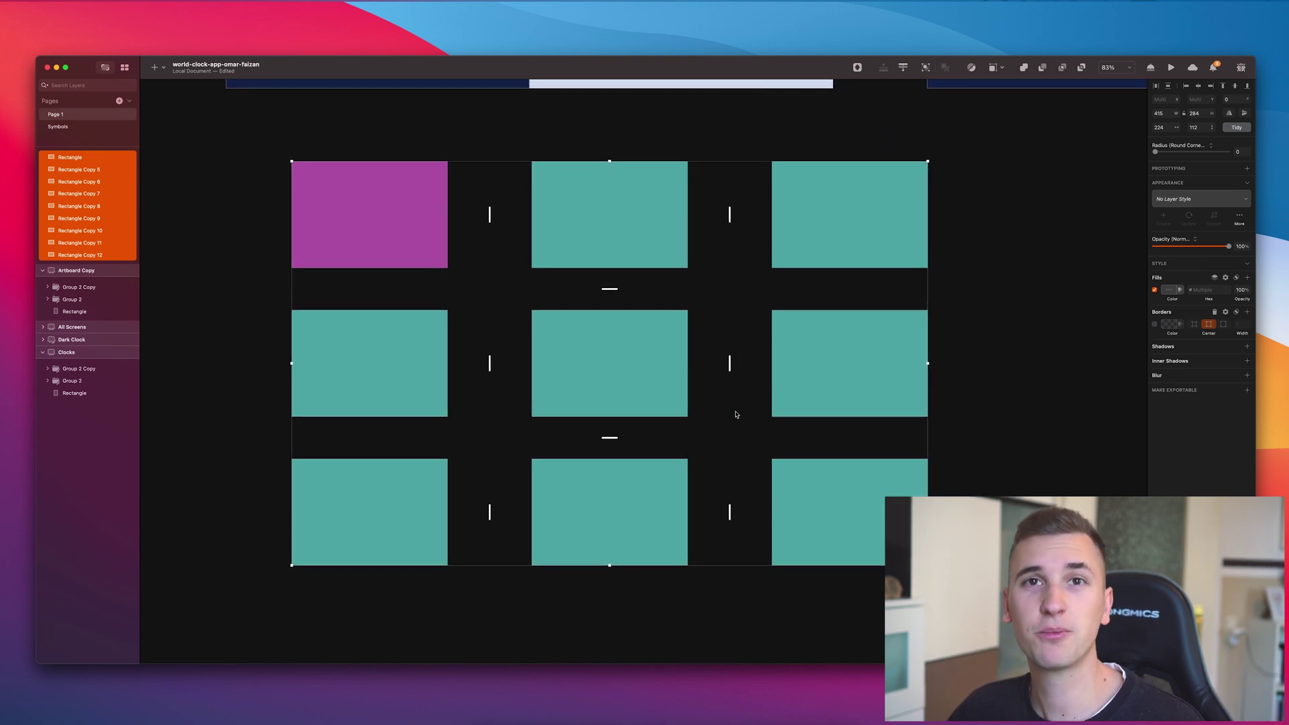
{"action": "left_click", "coordinate": [233, 256]}
{"action": "left_click", "coordinate": [380, 249]}
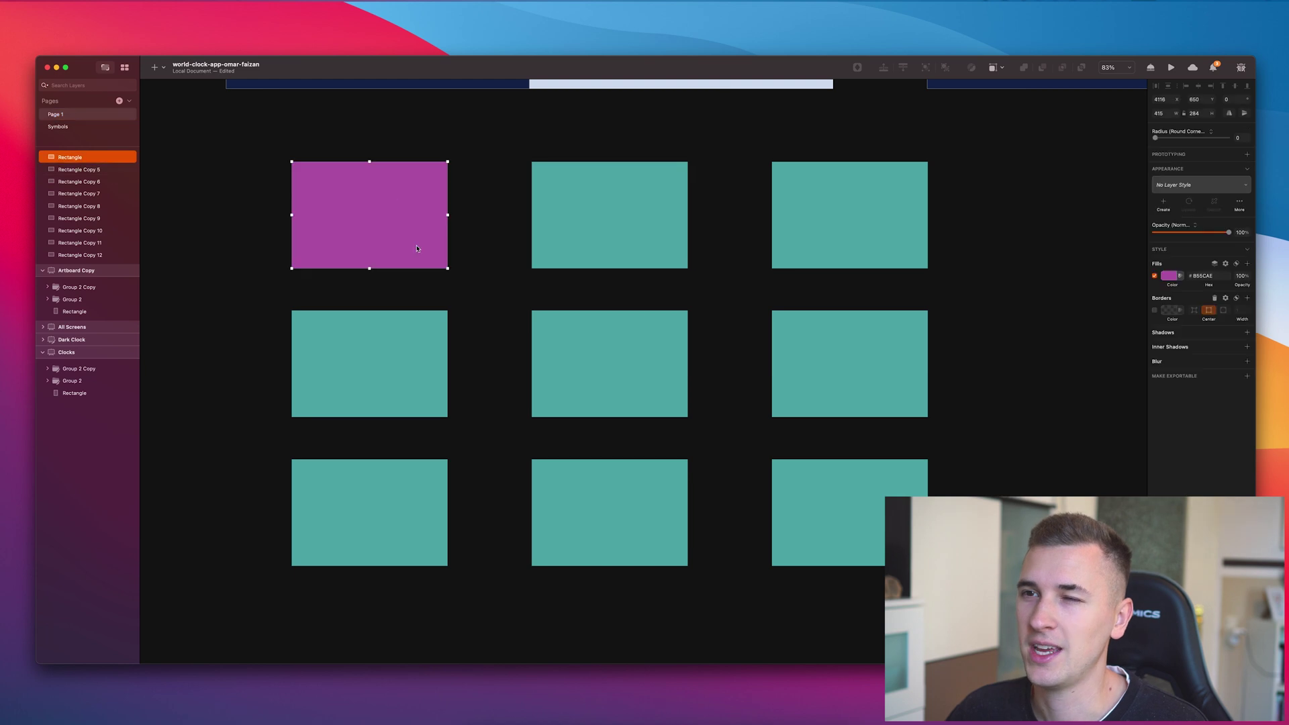
{"action": "left_click", "coordinate": [351, 356]}
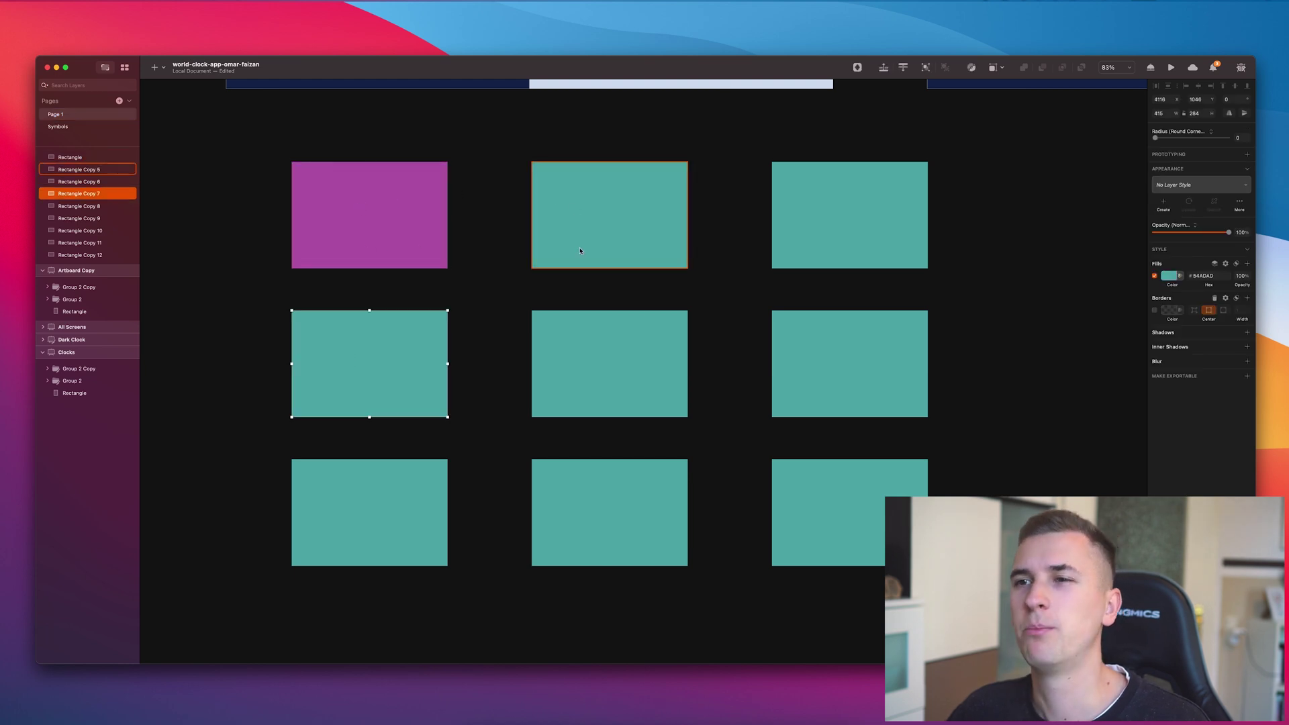
{"action": "left_click", "coordinate": [666, 216]}
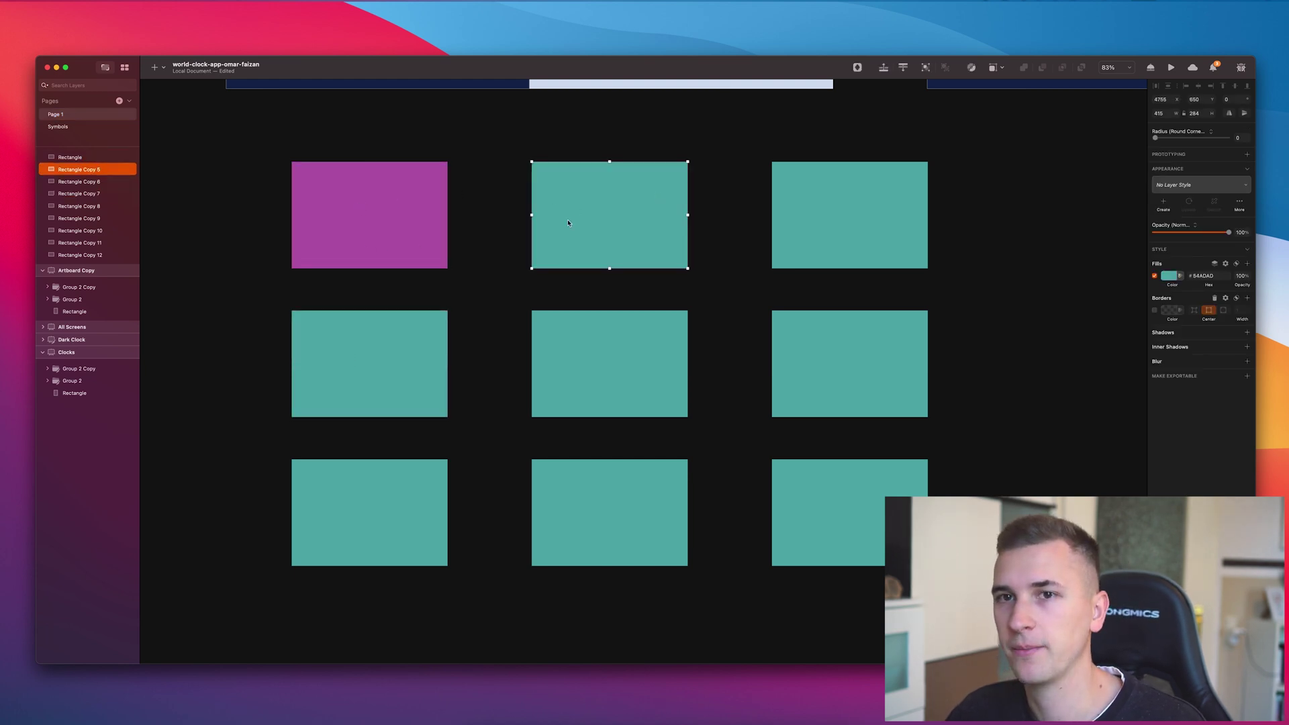
{"action": "scroll", "coordinate": [587, 202], "scroll_direction": "up", "scroll_amount": 3}
{"action": "scroll", "coordinate": [586, 201], "scroll_direction": "left", "scroll_amount": 3}
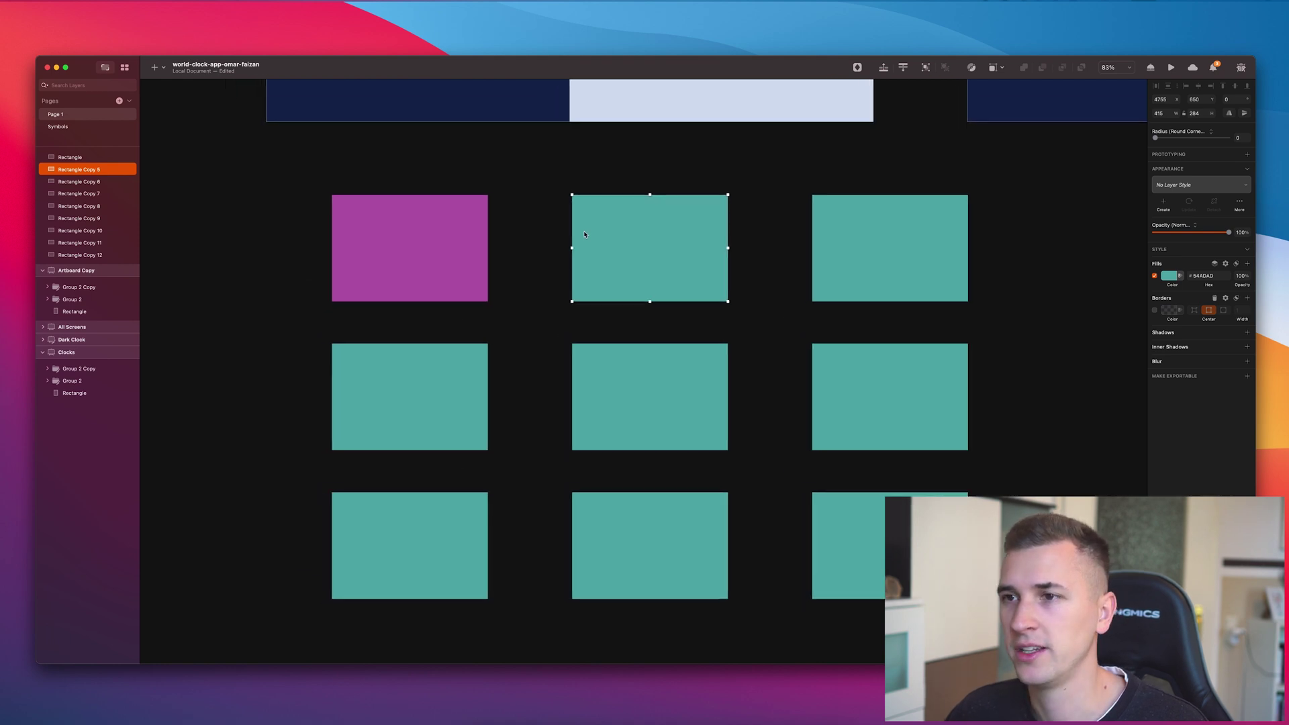
{"action": "scroll", "coordinate": [679, 235], "scroll_direction": "right", "scroll_amount": 2}
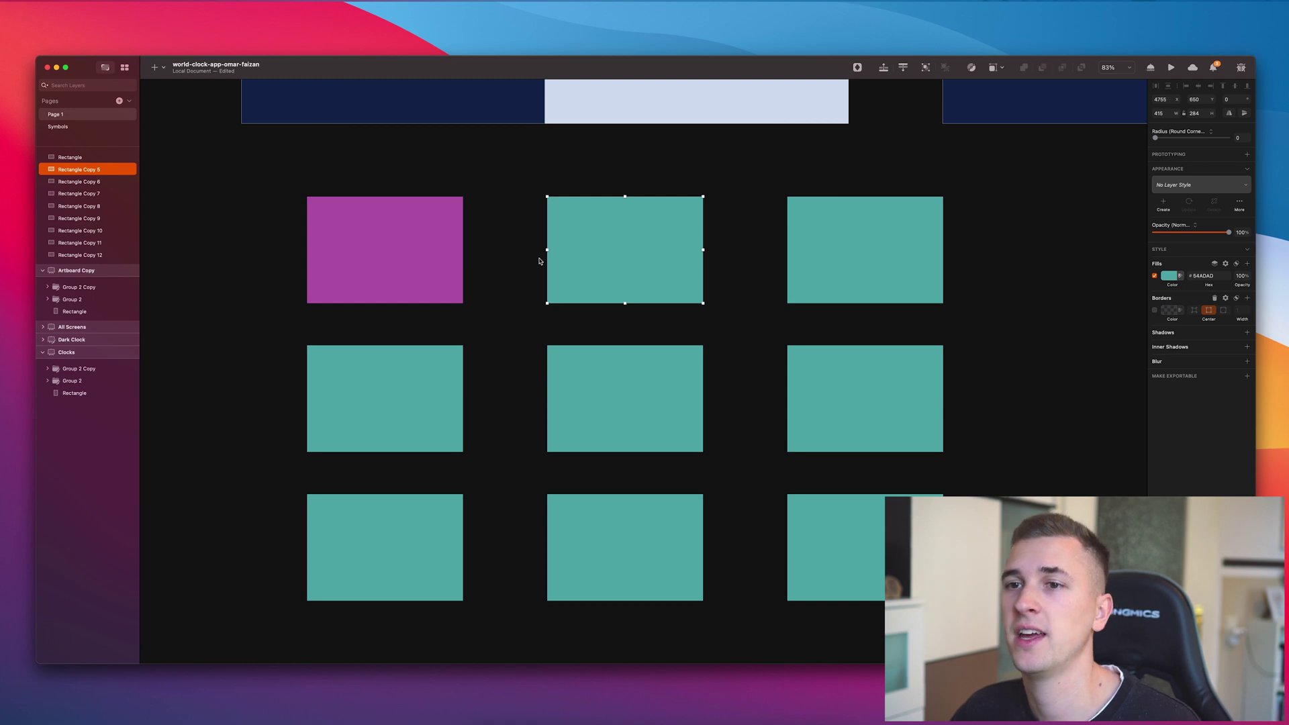
{"action": "scroll", "coordinate": [456, 271], "scroll_direction": "up", "scroll_amount": 2}
{"action": "scroll", "coordinate": [456, 271], "scroll_direction": "down", "scroll_amount": 3}
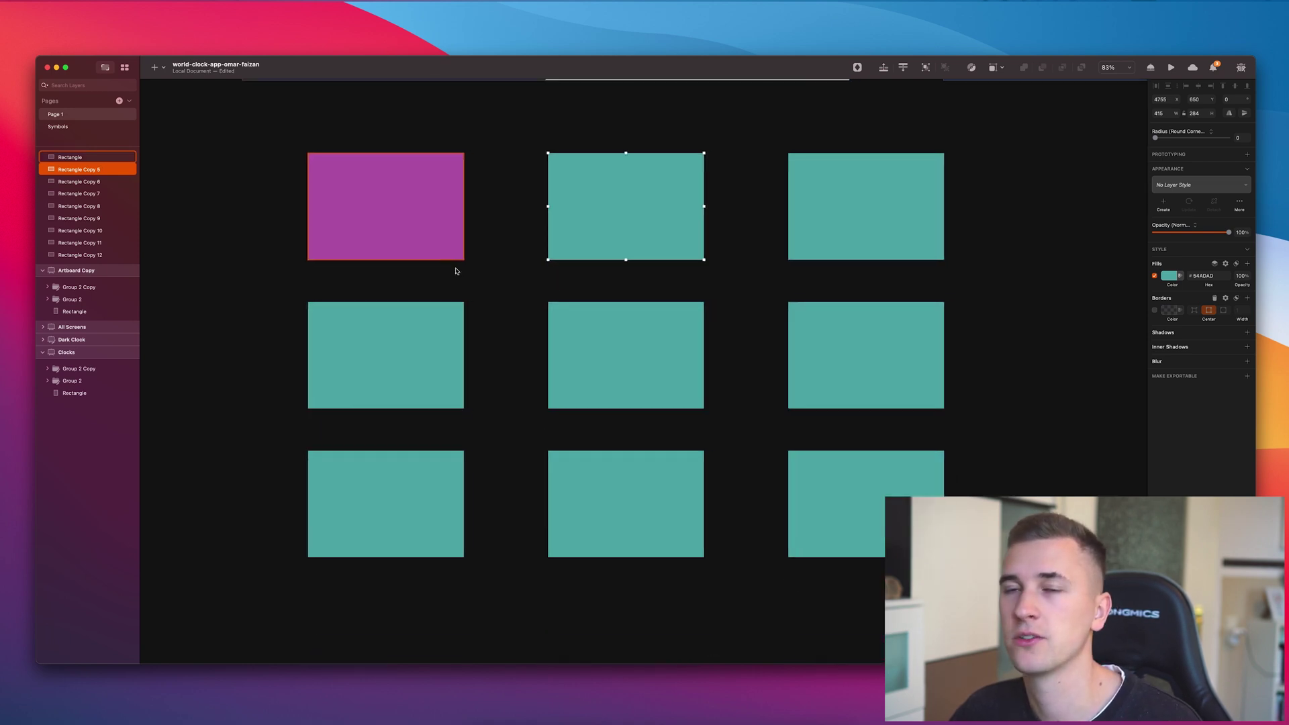
{"action": "scroll", "coordinate": [456, 271], "scroll_direction": "left", "scroll_amount": 2}
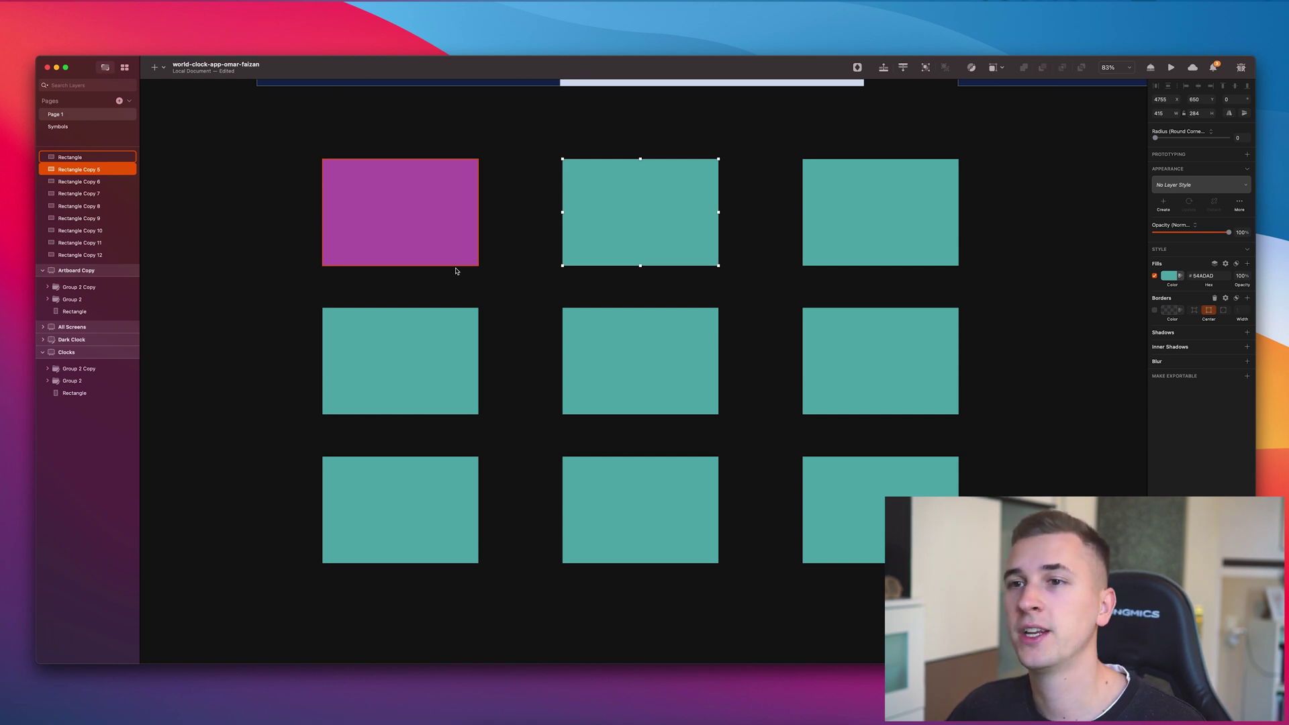
Delete all nine rectangles of the grid and return to the Clocks artboard.
{"action": "left_click_drag", "start_coordinate": [290, 141], "coordinate": [964, 590]}
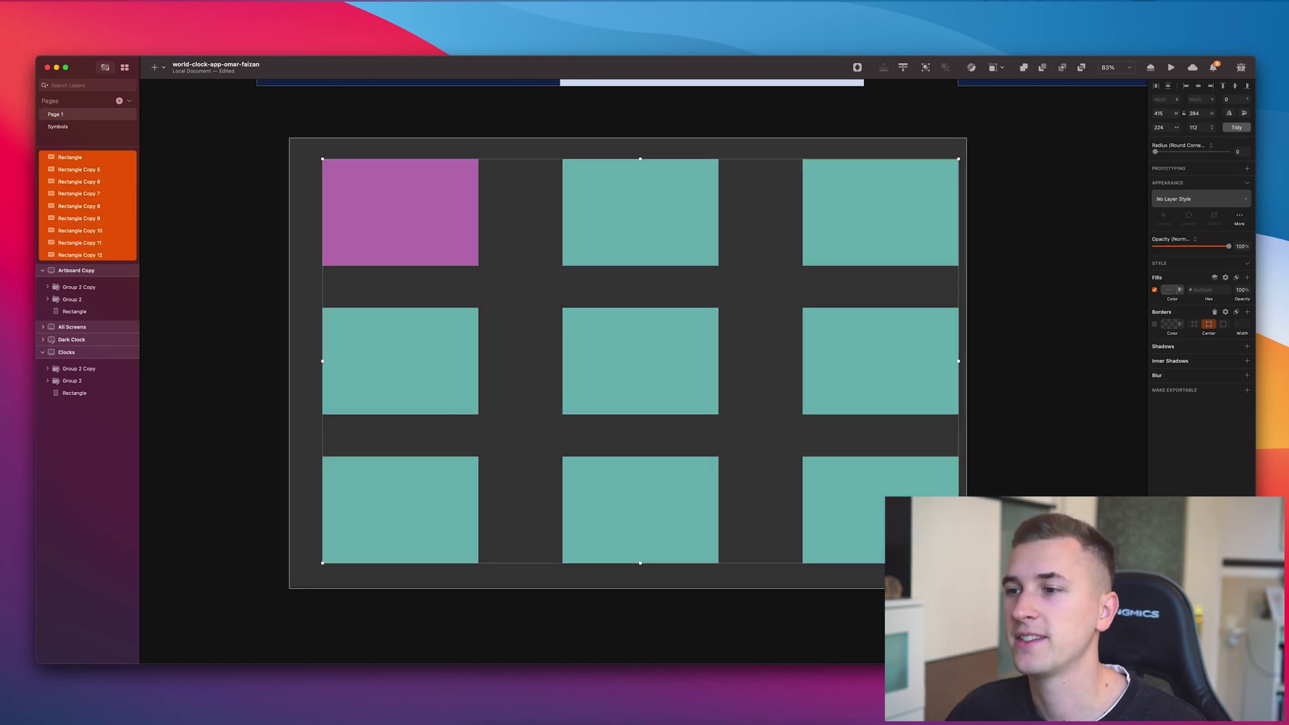
{"action": "key", "text": "Delete"}
{"action": "scroll", "coordinate": [786, 438], "scroll_direction": "up", "scroll_amount": 10}
{"action": "scroll", "coordinate": [789, 436], "scroll_direction": "up", "scroll_amount": 5}
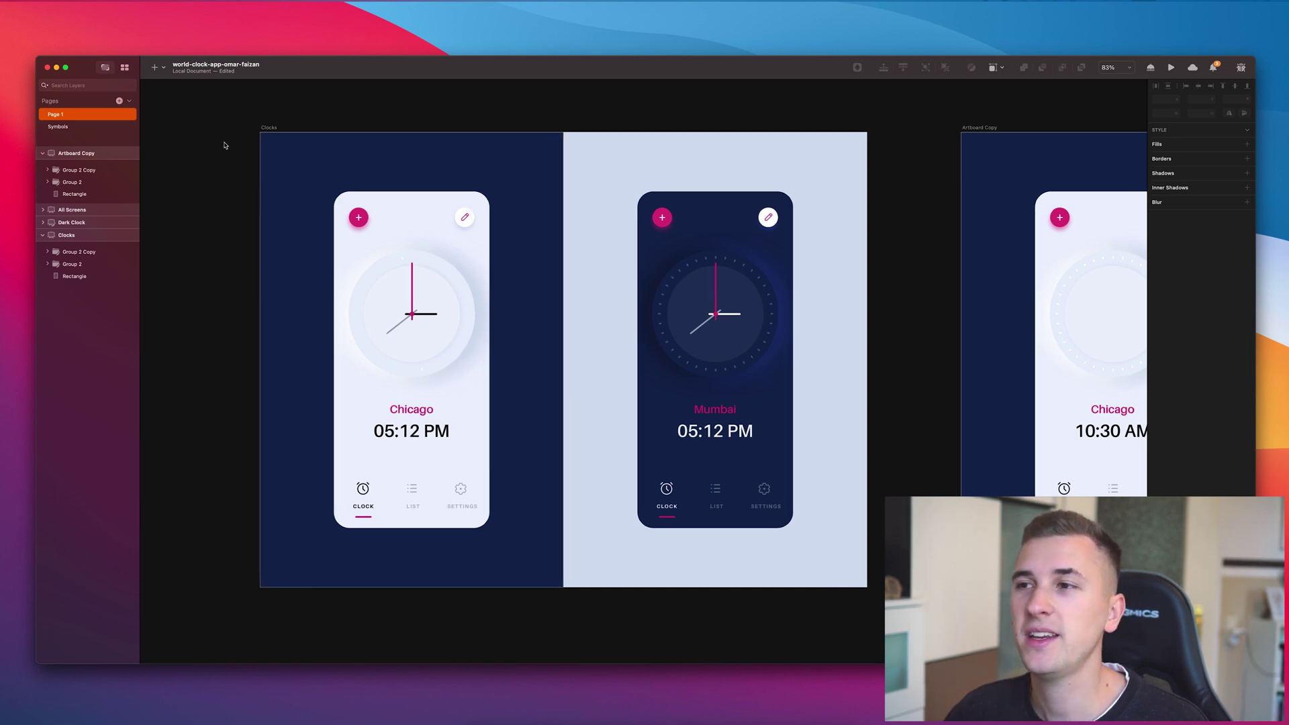
{"action": "scroll", "coordinate": [228, 147], "scroll_direction": "left", "scroll_amount": 2}
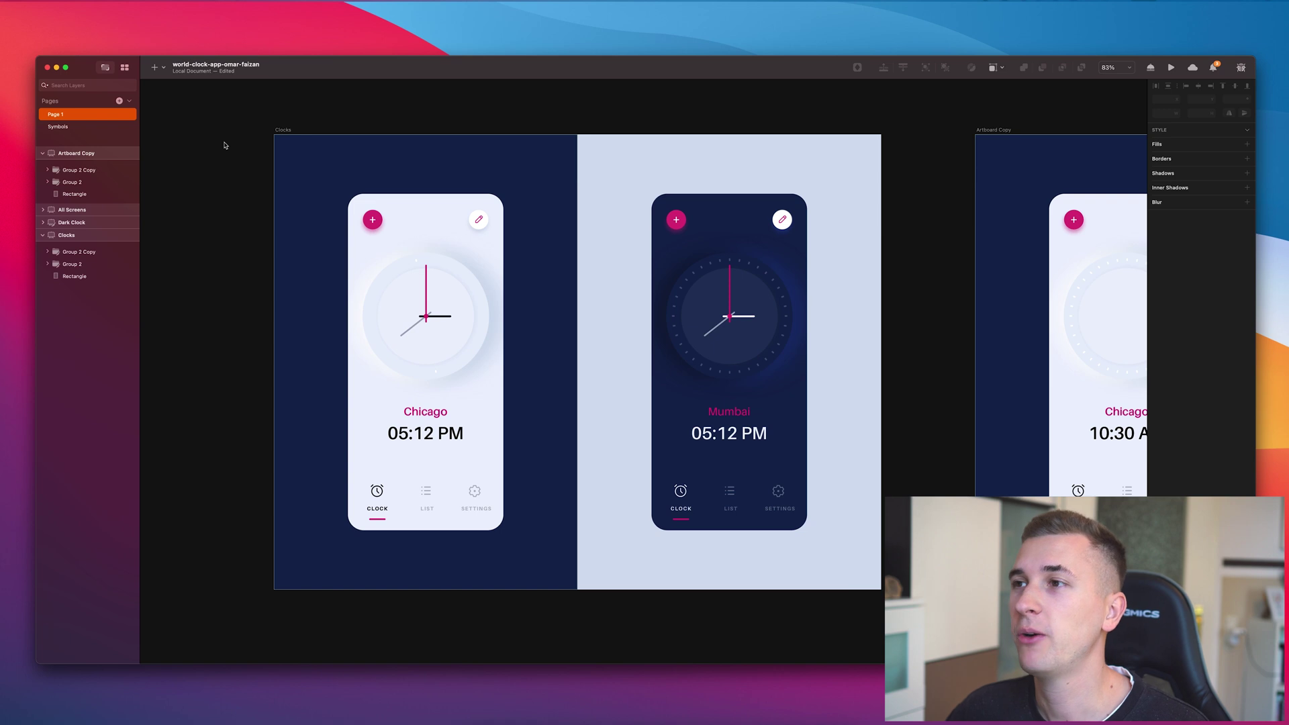